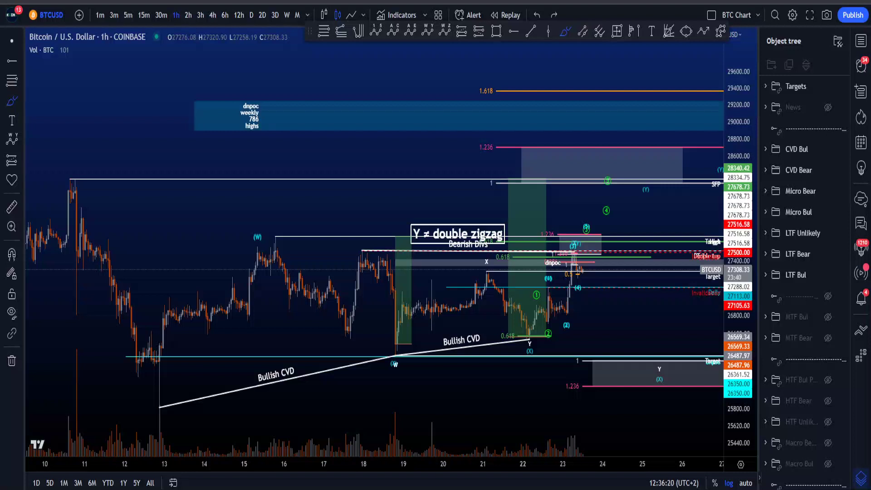
# Step: Draw two large brush loops around the recent price action and undo both strokes
pyautogui.moveTo(321, 318)
pyautogui.mouseDown()
pyautogui.moveTo(581, 327)
pyautogui.moveTo(390, 88)
pyautogui.moveTo(477, 425)
pyautogui.moveTo(497, 174)
pyautogui.mouseUp()
pyautogui.moveTo(442, 219); pyautogui.dragTo(547, 374)
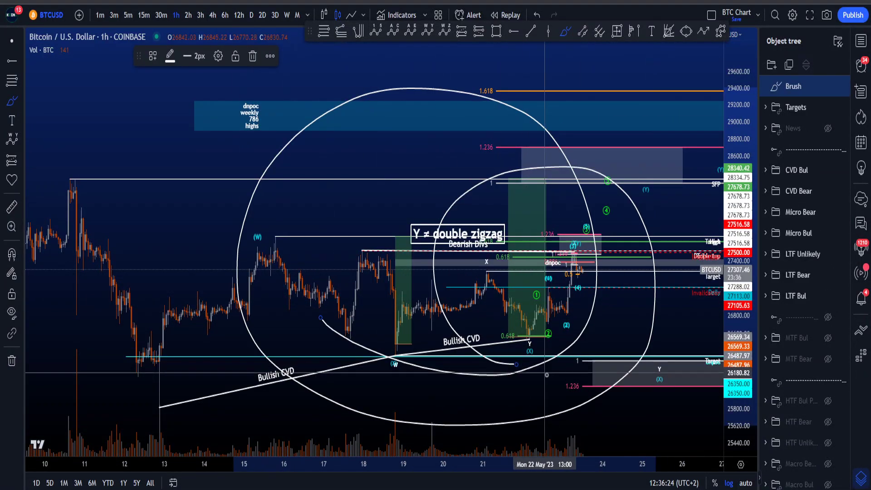
pyautogui.hotkey('ctrl', 'z')
pyautogui.hotkey('ctrl', 'z')
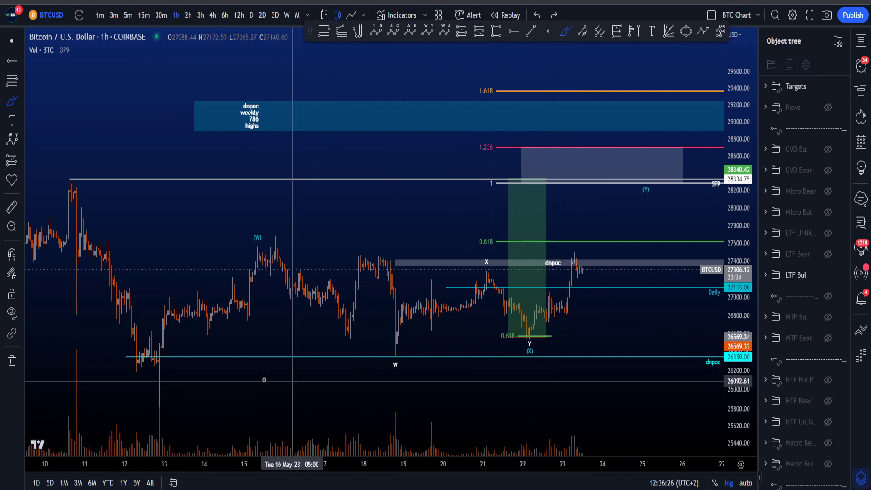
# Step: Sketch brush paths from the (X) low up to the (Y) target box between levels 1 and 1.236, undoing them
pyautogui.moveTo(153, 379)
pyautogui.mouseDown()
pyautogui.moveTo(194, 359)
pyautogui.moveTo(266, 238)
pyautogui.moveTo(442, 280)
pyautogui.moveTo(531, 330)
pyautogui.mouseUp()
pyautogui.moveTo(538, 366)
pyautogui.mouseDown()
pyautogui.moveTo(522, 347)
pyautogui.moveTo(663, 159)
pyautogui.mouseUp()
pyautogui.hotkey('ctrl', 'z')
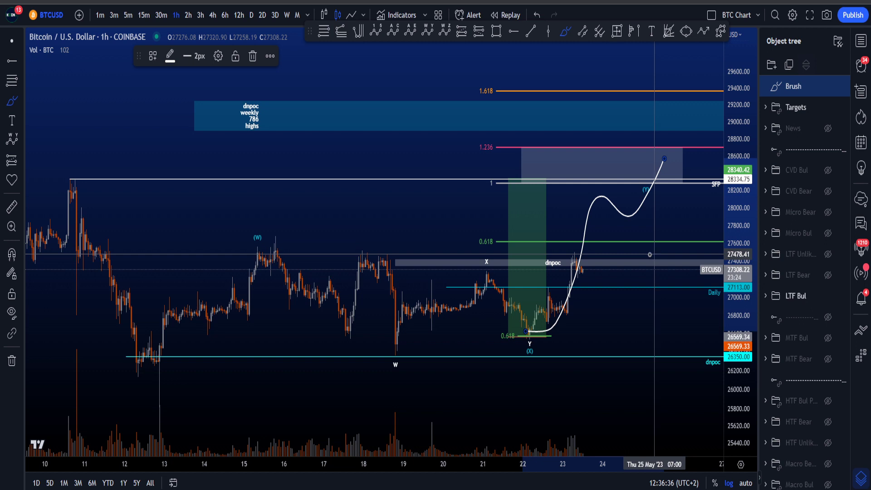
pyautogui.hotkey('ctrl', 'z')
pyautogui.moveTo(542, 333)
pyautogui.mouseDown()
pyautogui.moveTo(604, 213)
pyautogui.moveTo(661, 185)
pyautogui.moveTo(678, 136)
pyautogui.mouseUp()
pyautogui.hotkey('ctrl', 'z')
# Step: Trace the rise from the 12 May low to the (W) label with the brush and undo the strokes
pyautogui.moveTo(159, 369)
pyautogui.mouseDown()
pyautogui.moveTo(214, 341)
pyautogui.moveTo(254, 241)
pyautogui.moveTo(179, 363)
pyautogui.moveTo(272, 299)
pyautogui.mouseUp()
pyautogui.hotkey('ctrl', 'z')
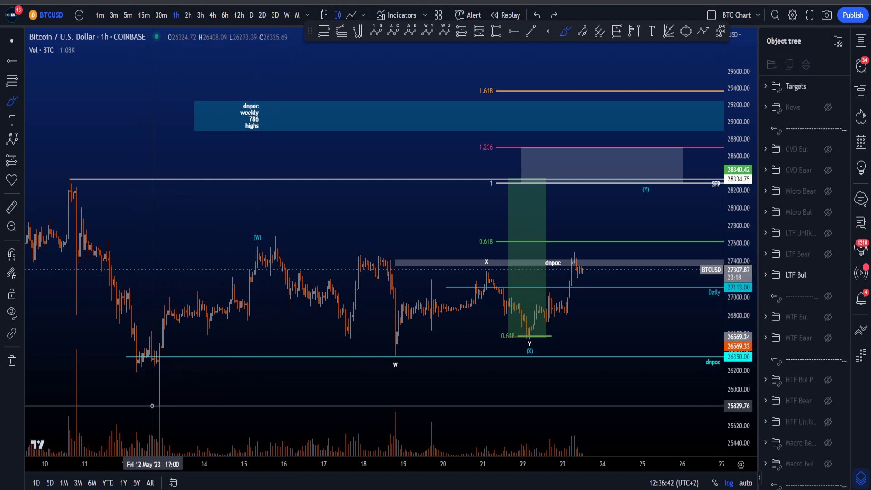
pyautogui.moveTo(155, 402)
pyautogui.mouseDown()
pyautogui.moveTo(194, 285)
pyautogui.moveTo(266, 245)
pyautogui.moveTo(529, 290)
pyautogui.moveTo(250, 387)
pyautogui.moveTo(265, 249)
pyautogui.mouseUp()
pyautogui.hotkey('ctrl', 'z')
pyautogui.hotkey('ctrl', 'z')
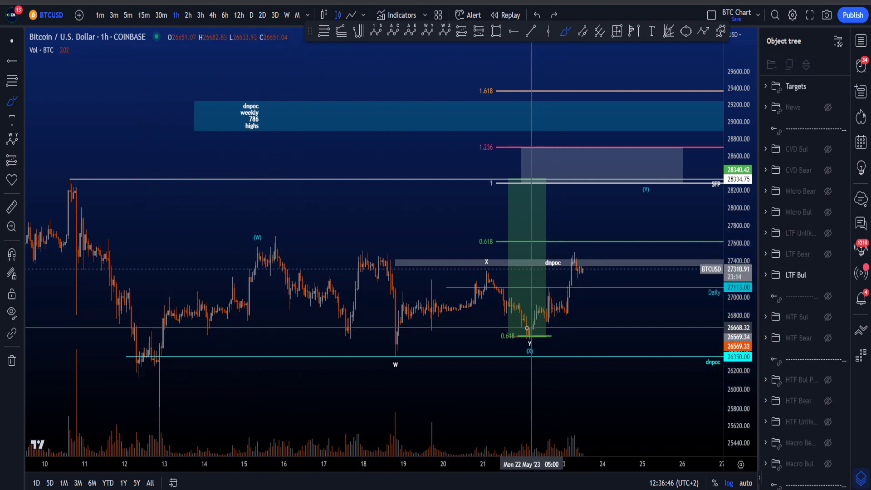
# Step: Sketch the rise from the (X) low to the (Y) target with the brush, circle the (Y) label, and undo both
pyautogui.moveTo(528, 334)
pyautogui.mouseDown()
pyautogui.moveTo(576, 229)
pyautogui.moveTo(620, 272)
pyautogui.moveTo(659, 163)
pyautogui.mouseUp()
pyautogui.hotkey('ctrl', 'z')
pyautogui.hotkey('ctrl', 'z')
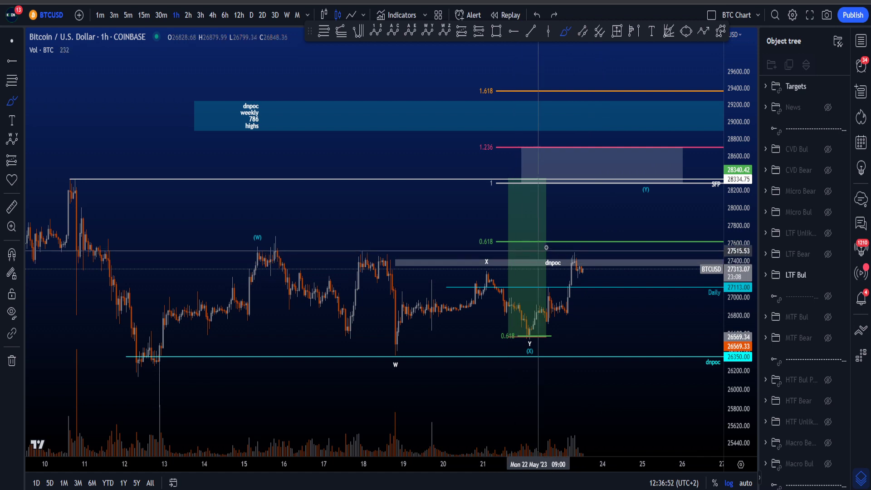
pyautogui.moveTo(656, 183); pyautogui.dragTo(645, 205)
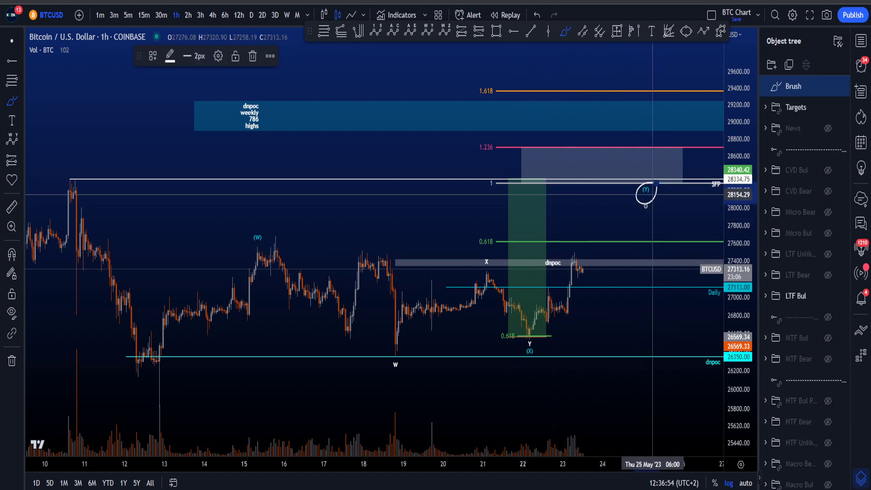
pyautogui.hotkey('ctrl', 'z')
# Step: Mark the upper 0.618 level and circle the 1 to 1.236 extension levels with the brush, undoing each stroke
pyautogui.moveTo(494, 232); pyautogui.dragTo(505, 260)
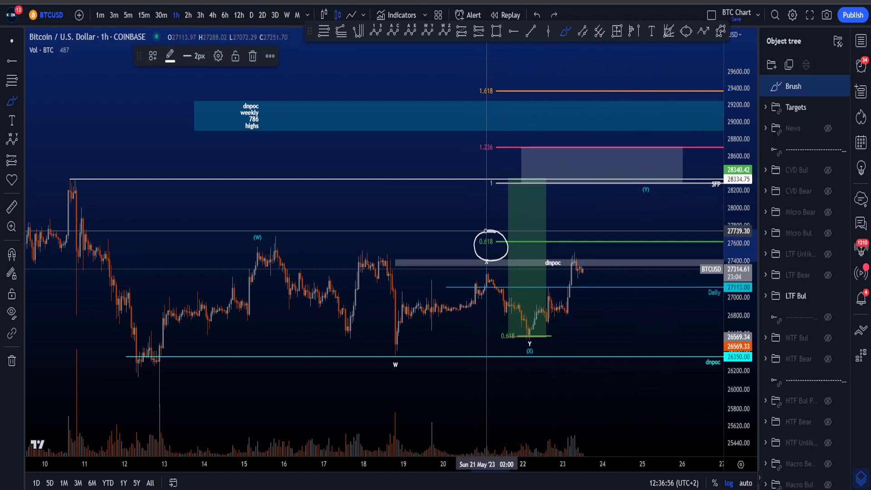
pyautogui.hotkey('ctrl', 'z')
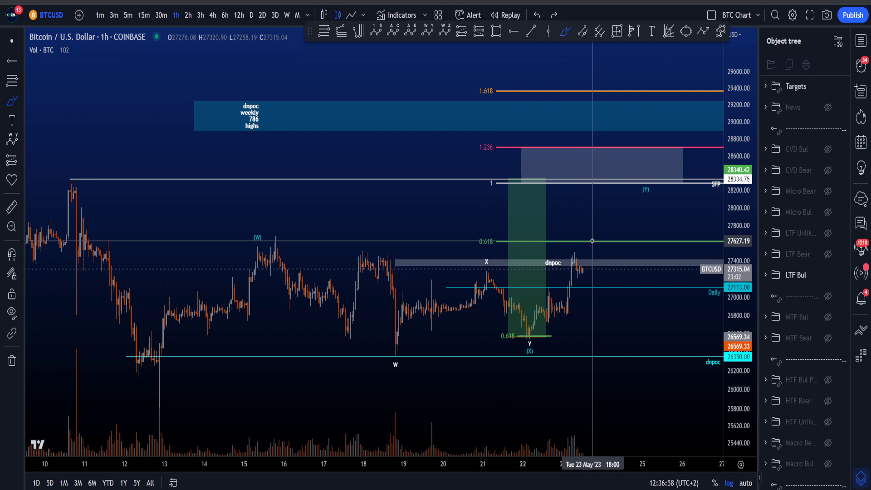
pyautogui.moveTo(585, 253); pyautogui.dragTo(592, 229)
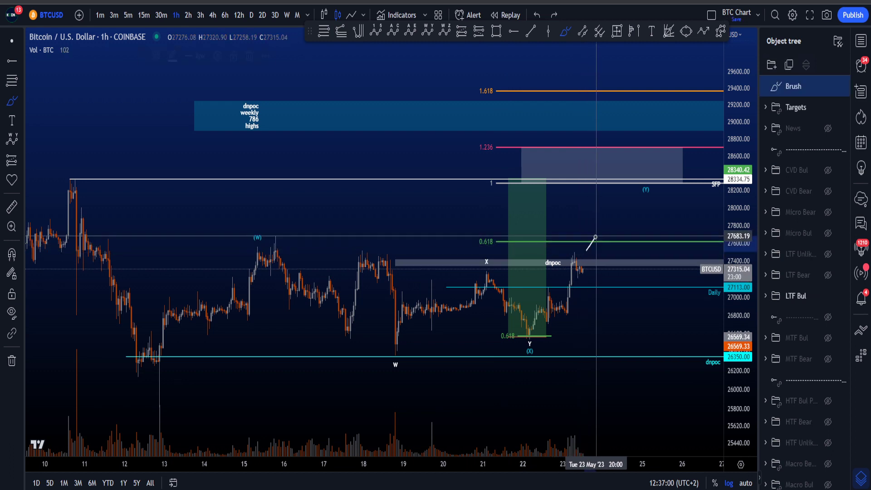
pyautogui.hotkey('ctrl', 'z')
pyautogui.moveTo(549, 194)
pyautogui.mouseDown()
pyautogui.moveTo(479, 170)
pyautogui.moveTo(547, 145)
pyautogui.moveTo(554, 186)
pyautogui.moveTo(522, 196)
pyautogui.mouseUp()
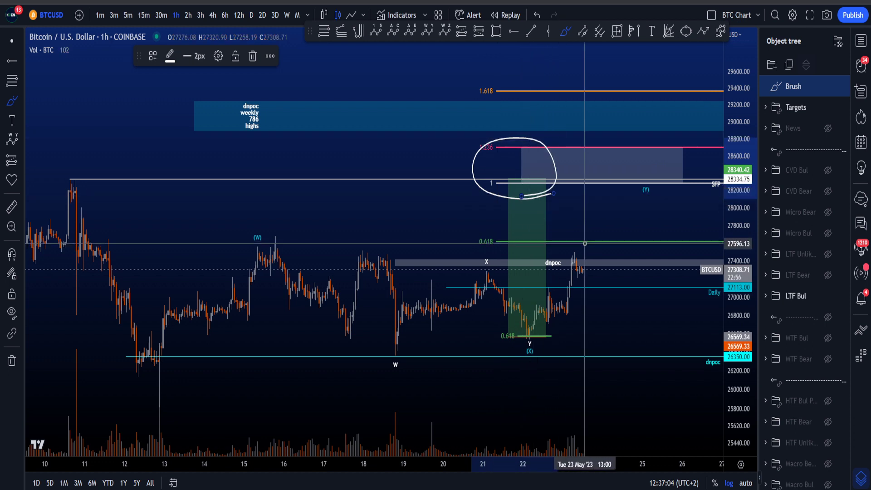
pyautogui.hotkey('ctrl', 'z')
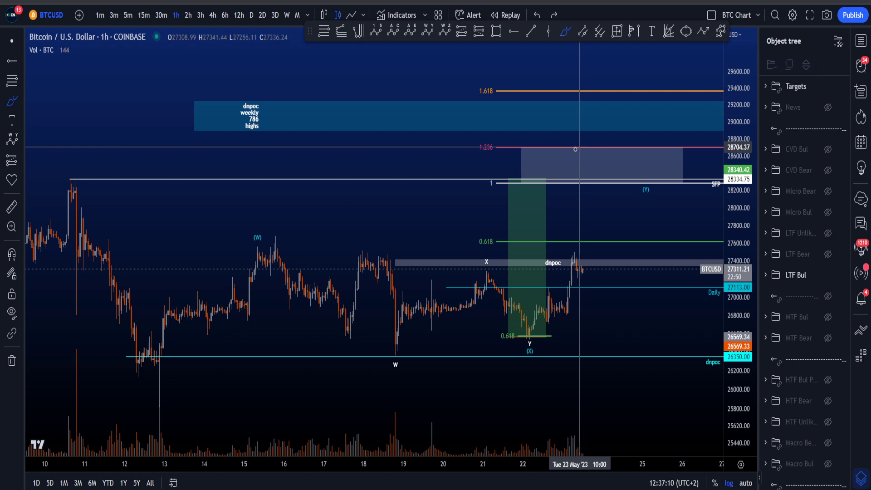
# Step: Circle the 1.618 level and part of the dnpoc weekly 786 highs zone with the brush, undoing each circle
pyautogui.moveTo(583, 211); pyautogui.dragTo(551, 226)
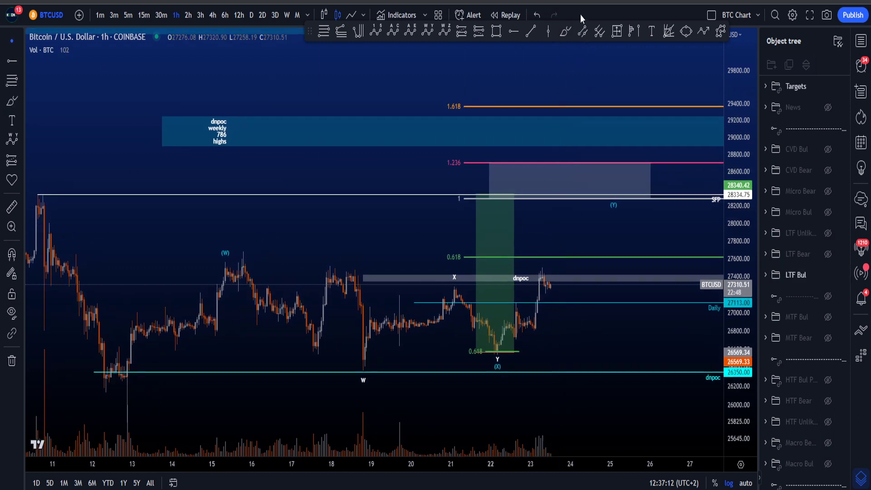
pyautogui.moveTo(463, 93)
pyautogui.mouseDown()
pyautogui.moveTo(446, 96)
pyautogui.moveTo(464, 94)
pyautogui.mouseUp()
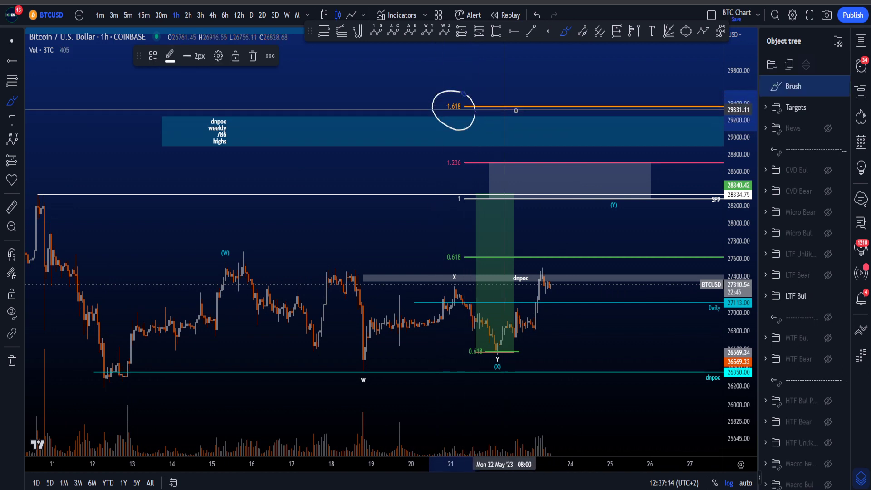
pyautogui.hotkey('ctrl', 'z')
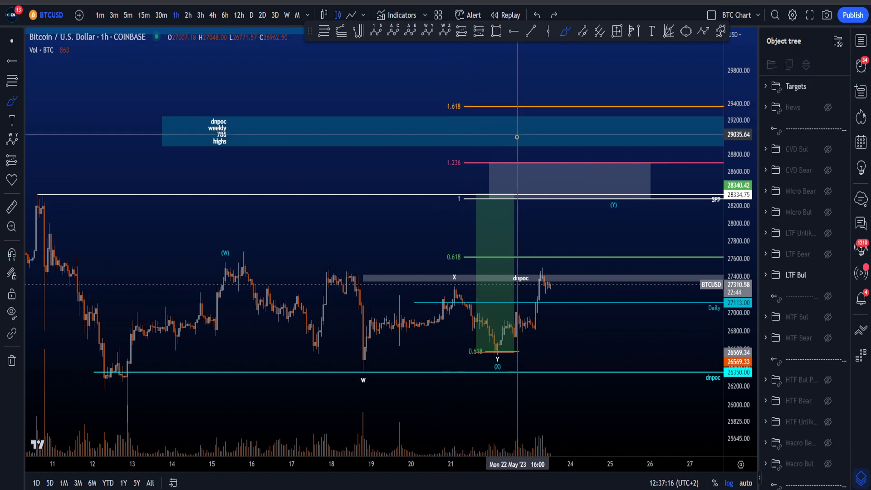
pyautogui.moveTo(519, 144)
pyautogui.mouseDown()
pyautogui.moveTo(499, 141)
pyautogui.moveTo(515, 151)
pyautogui.mouseUp()
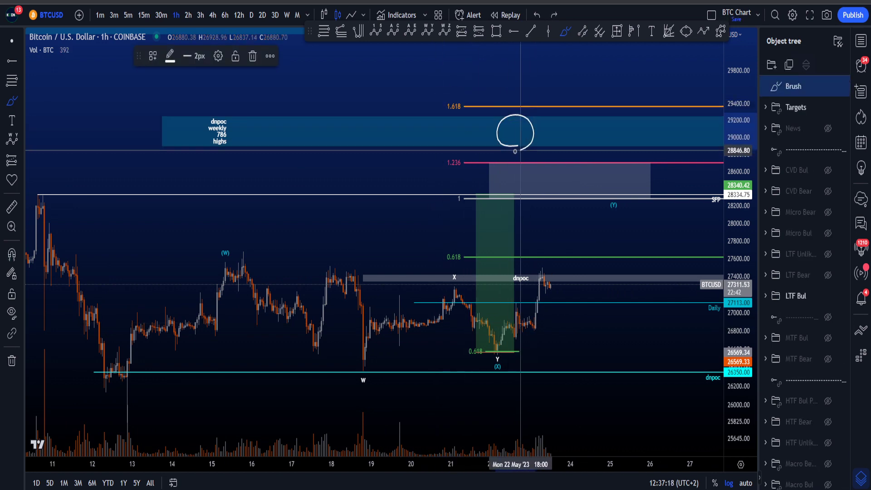
pyautogui.hotkey('ctrl', 'z')
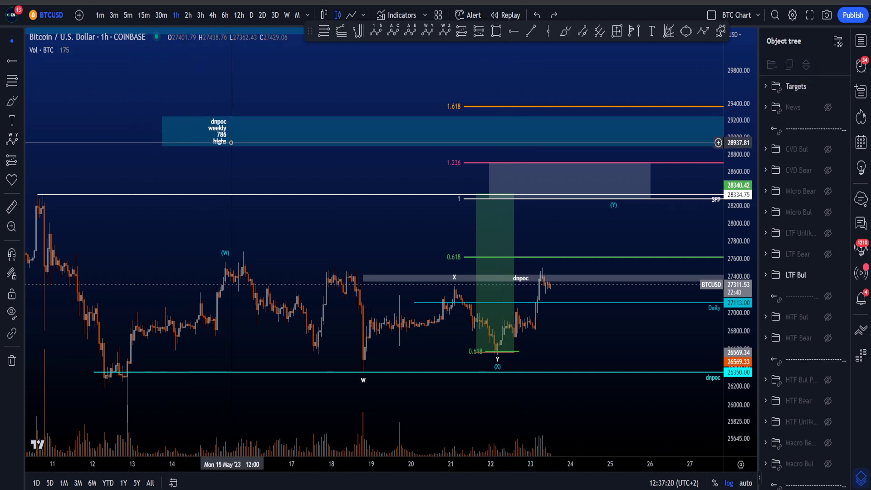
# Step: Circle the swing high where the SFP line starts and its level above the green box with the brush, undoing each
pyautogui.click(233, 145)
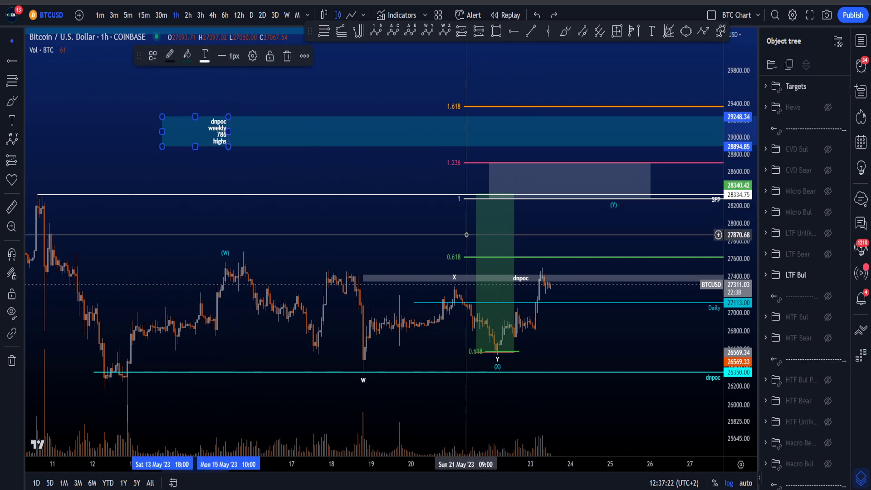
pyautogui.moveTo(587, 231); pyautogui.dragTo(599, 105)
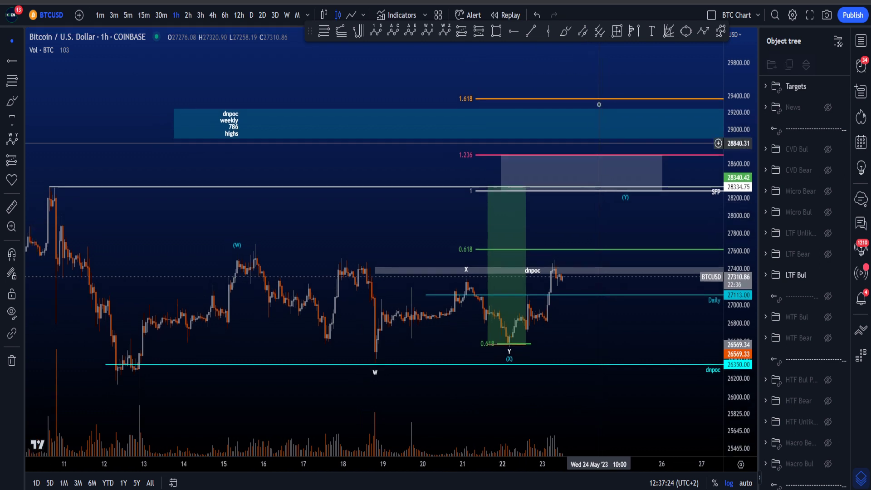
pyautogui.click(565, 32)
pyautogui.moveTo(60, 171); pyautogui.dragTo(63, 178)
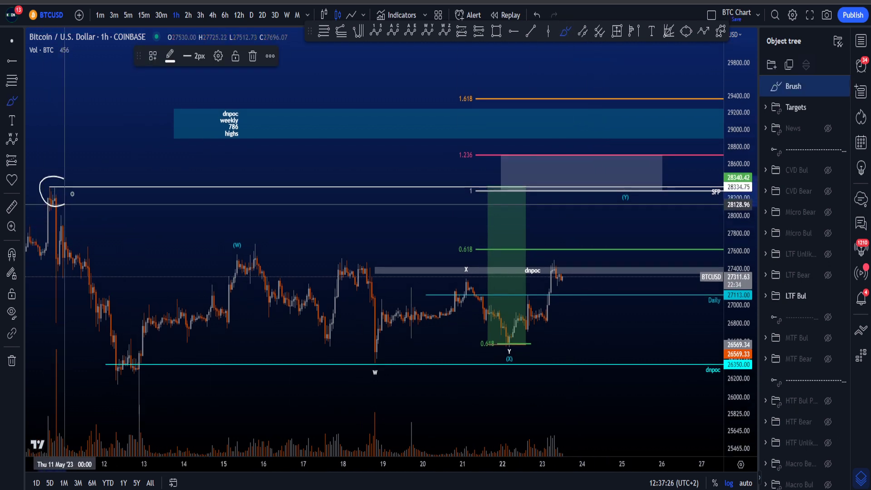
pyautogui.hotkey('ctrl', 'z')
pyautogui.moveTo(526, 204)
pyautogui.mouseDown()
pyautogui.moveTo(463, 164)
pyautogui.moveTo(653, 150)
pyautogui.moveTo(530, 195)
pyautogui.mouseUp()
pyautogui.hotkey('ctrl', 'z')
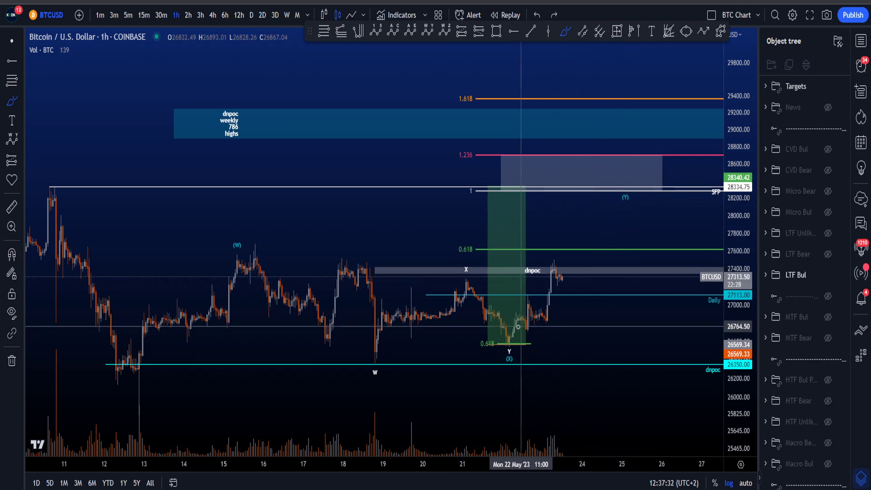
# Step: Sketch bullish brush paths from the (X) low and from the Daily line up toward the targets, removing each
pyautogui.moveTo(510, 338)
pyautogui.mouseDown()
pyautogui.moveTo(554, 270)
pyautogui.moveTo(565, 221)
pyautogui.mouseUp()
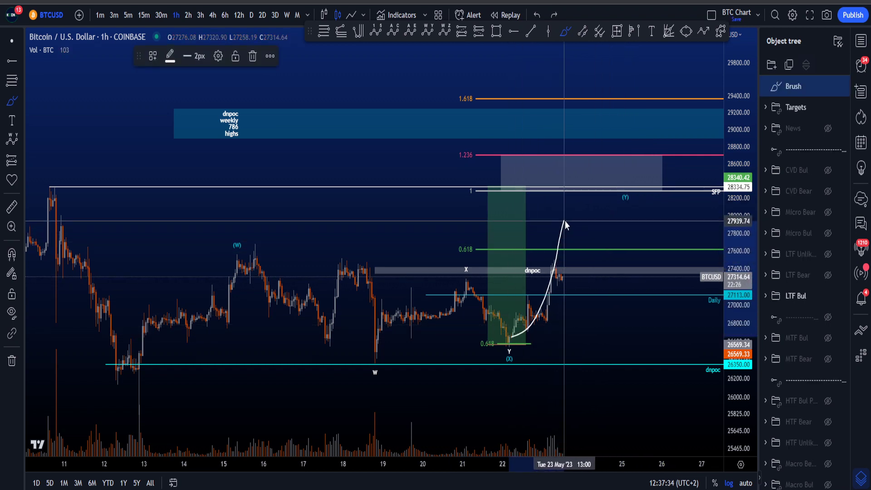
pyautogui.moveTo(587, 272)
pyautogui.mouseDown()
pyautogui.moveTo(607, 305)
pyautogui.moveTo(636, 257)
pyautogui.moveTo(655, 187)
pyautogui.mouseUp()
pyautogui.press('Delete')
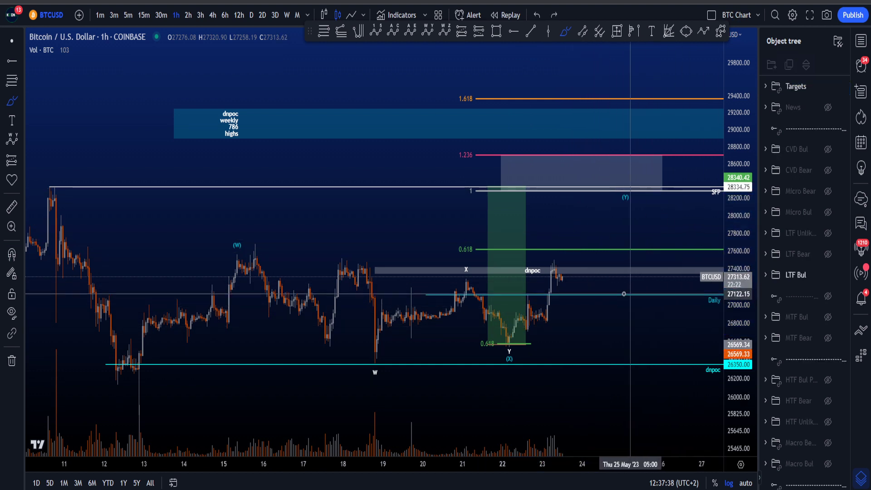
pyautogui.moveTo(547, 304)
pyautogui.mouseDown()
pyautogui.moveTo(576, 218)
pyautogui.moveTo(585, 145)
pyautogui.mouseUp()
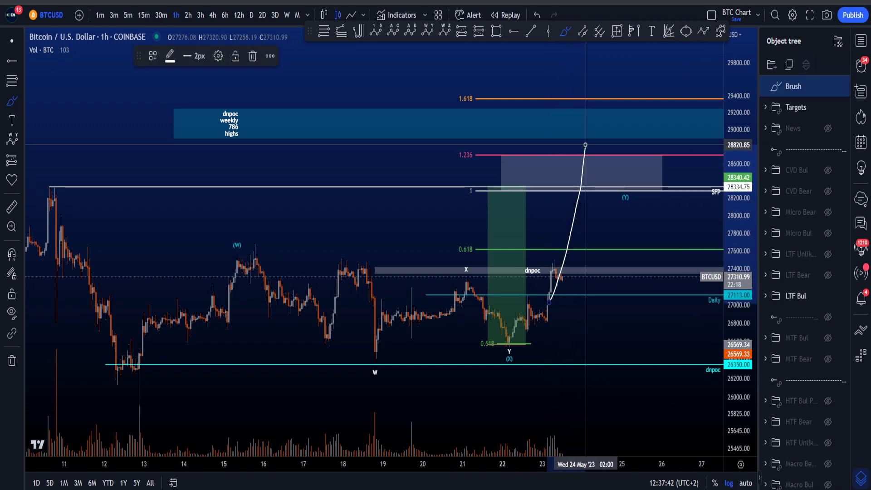
pyautogui.hotkey('ctrl', 'z')
# Step: Circle the (Y) label and sweep a long brush stroke from the 12 May low up past 1.618, undoing both
pyautogui.moveTo(631, 183); pyautogui.dragTo(629, 183)
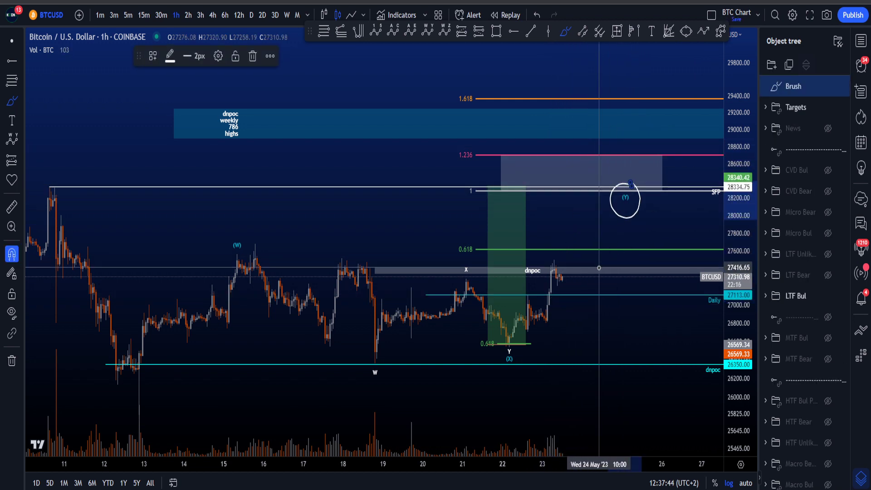
pyautogui.hotkey('ctrl', 'z')
pyautogui.moveTo(135, 403)
pyautogui.mouseDown()
pyautogui.moveTo(168, 379)
pyautogui.moveTo(237, 238)
pyautogui.moveTo(483, 336)
pyautogui.moveTo(517, 338)
pyautogui.moveTo(613, 188)
pyautogui.moveTo(634, 58)
pyautogui.mouseUp()
pyautogui.hotkey('ctrl', 'z')
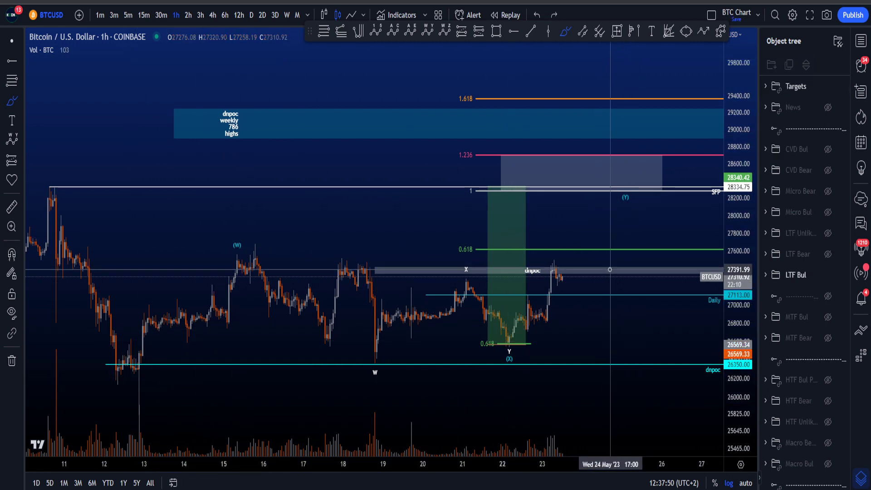
# Step: Sketch a steep brush path from the latest rally's base above the 1.236 level and undo it
pyautogui.scroll(1, 630, 342)
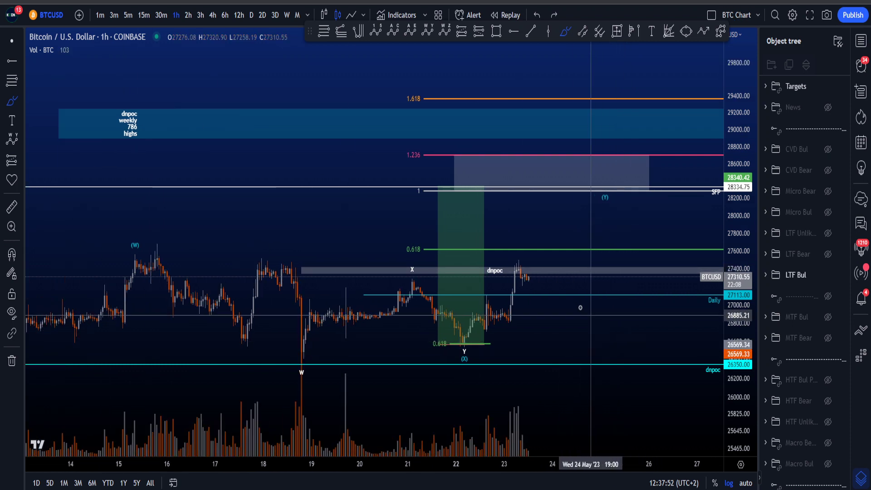
pyautogui.moveTo(484, 423)
pyautogui.mouseDown()
pyautogui.moveTo(535, 399)
pyautogui.moveTo(612, 243)
pyautogui.moveTo(637, 150)
pyautogui.moveTo(629, 186)
pyautogui.mouseUp()
pyautogui.moveTo(511, 313)
pyautogui.mouseDown()
pyautogui.moveTo(531, 270)
pyautogui.moveTo(551, 148)
pyautogui.mouseUp()
pyautogui.hotkey('ctrl', 'z')
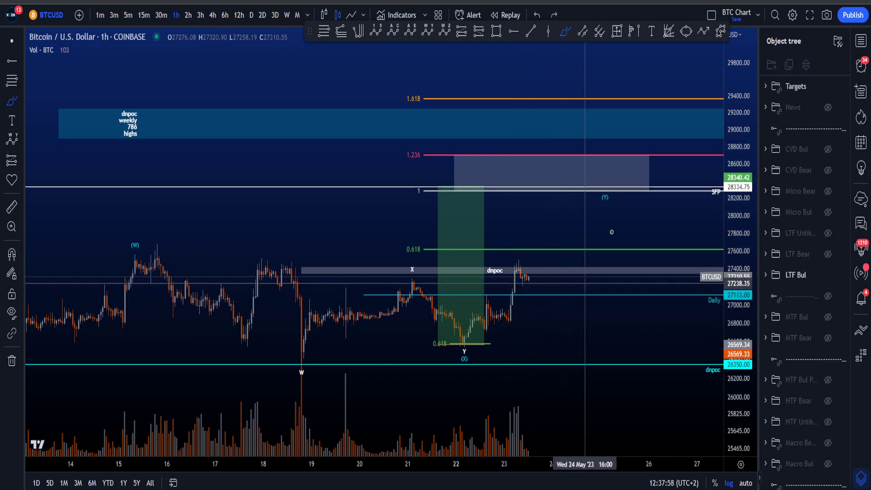
# Step: Circle the (Y) target label and trace a brush path to it from the (X) low, undoing the strokes
pyautogui.moveTo(608, 177)
pyautogui.mouseDown()
pyautogui.moveTo(595, 210)
pyautogui.moveTo(605, 176)
pyautogui.mouseUp()
pyautogui.hotkey('ctrl', 'z')
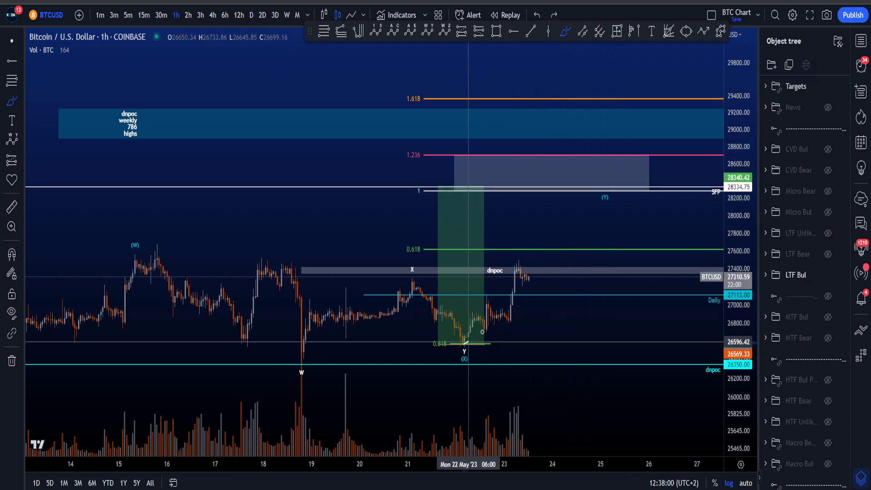
pyautogui.moveTo(464, 343)
pyautogui.mouseDown()
pyautogui.moveTo(530, 238)
pyautogui.moveTo(580, 254)
pyautogui.moveTo(598, 297)
pyautogui.moveTo(629, 175)
pyautogui.moveTo(586, 190)
pyautogui.moveTo(616, 181)
pyautogui.mouseUp()
pyautogui.hotkey('ctrl', 'z')
pyautogui.hotkey('ctrl', 'z')
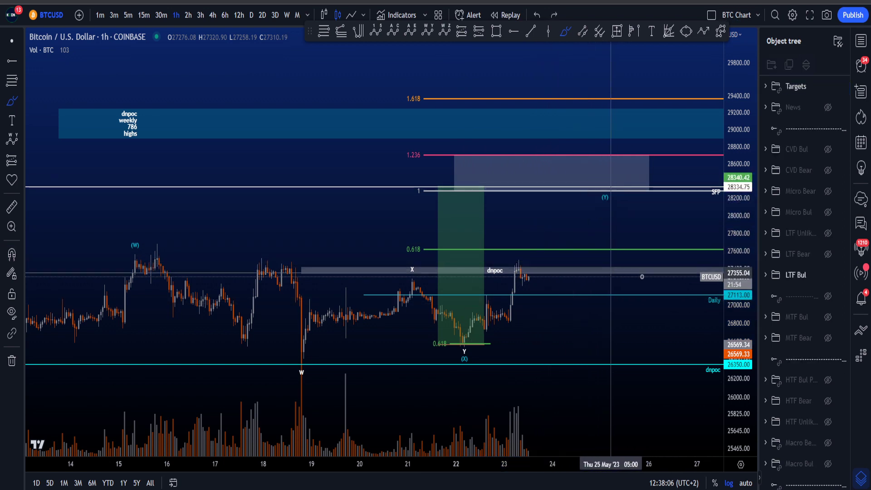
# Step: Hide the LTF Bul drawings and show the LTF Bear drawings
pyautogui.click(828, 275)
pyautogui.click(827, 255)
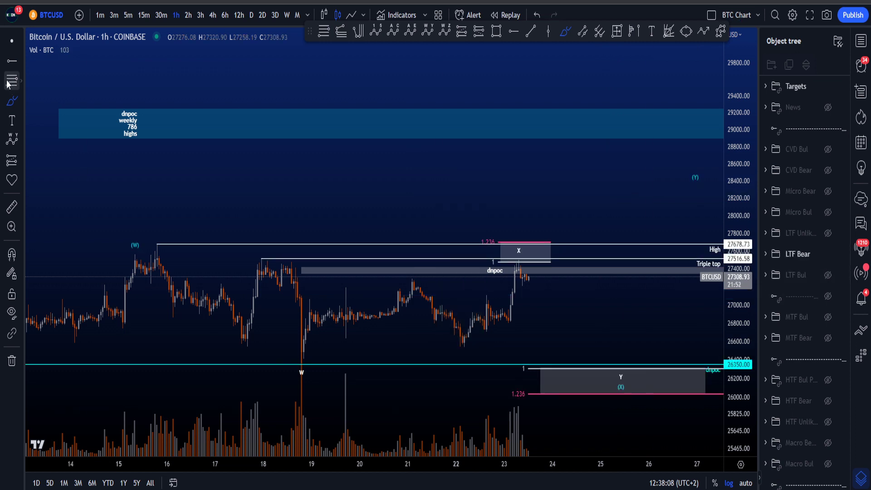
pyautogui.scroll(-3, 578, 252)
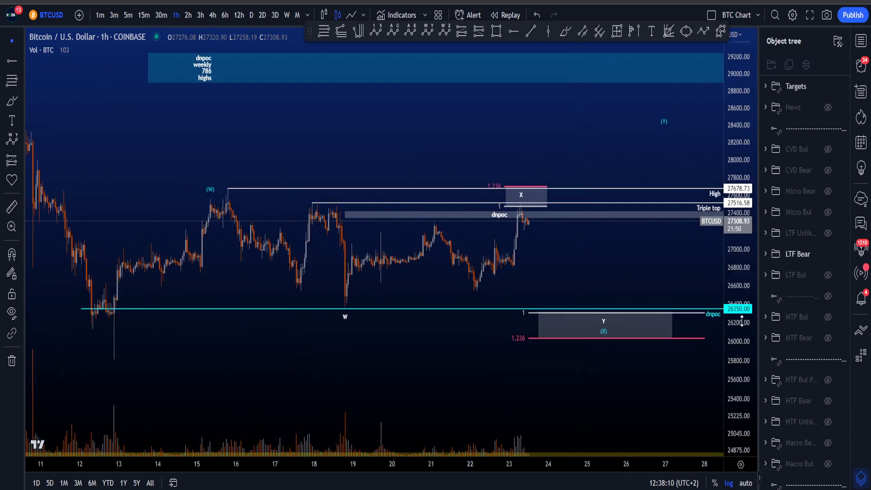
pyautogui.moveTo(671, 266); pyautogui.dragTo(660, 253)
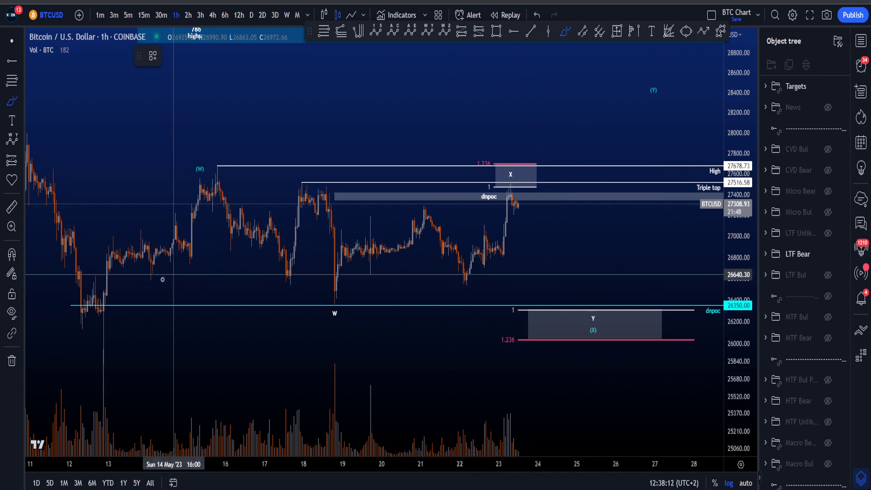
# Step: Trace the rise to the (W) label and mark the Y/(X) target box below 26350 with the brush, undoing both
pyautogui.moveTo(93, 326); pyautogui.dragTo(204, 177)
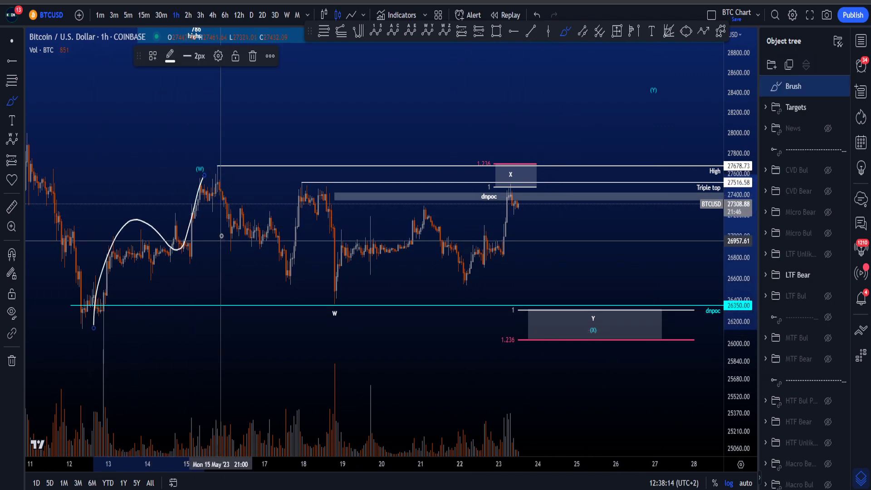
pyautogui.hotkey('ctrl', 'z')
pyautogui.moveTo(601, 321)
pyautogui.mouseDown()
pyautogui.moveTo(603, 354)
pyautogui.moveTo(615, 324)
pyautogui.mouseUp()
pyautogui.hotkey('ctrl', 'z')
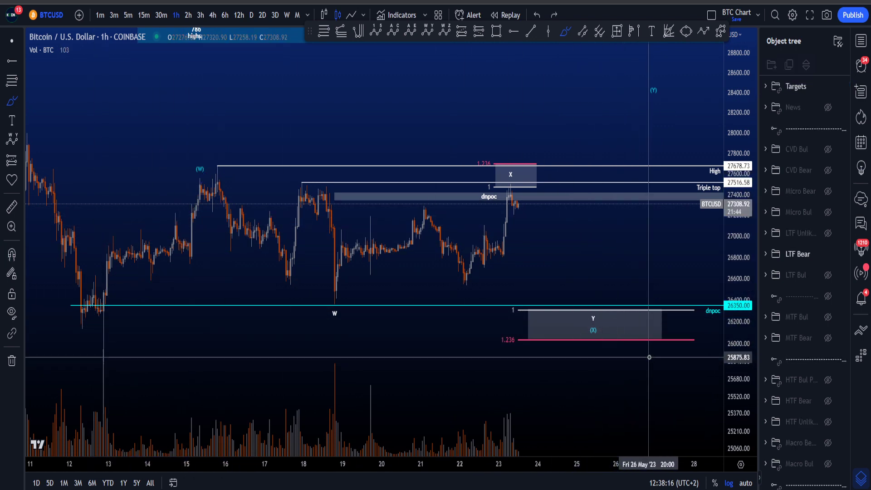
# Step: Mark the area around the (W) peak and the 12 May lows near 26350 with the brush, undoing both strokes
pyautogui.moveTo(186, 165)
pyautogui.mouseDown()
pyautogui.moveTo(656, 311)
pyautogui.moveTo(263, 271)
pyautogui.moveTo(264, 176)
pyautogui.moveTo(302, 190)
pyautogui.mouseUp()
pyautogui.hotkey('ctrl', 'z')
pyautogui.moveTo(119, 295)
pyautogui.mouseDown()
pyautogui.moveTo(137, 289)
pyautogui.moveTo(89, 272)
pyautogui.moveTo(79, 301)
pyautogui.mouseUp()
pyautogui.hotkey('ctrl', 'z')
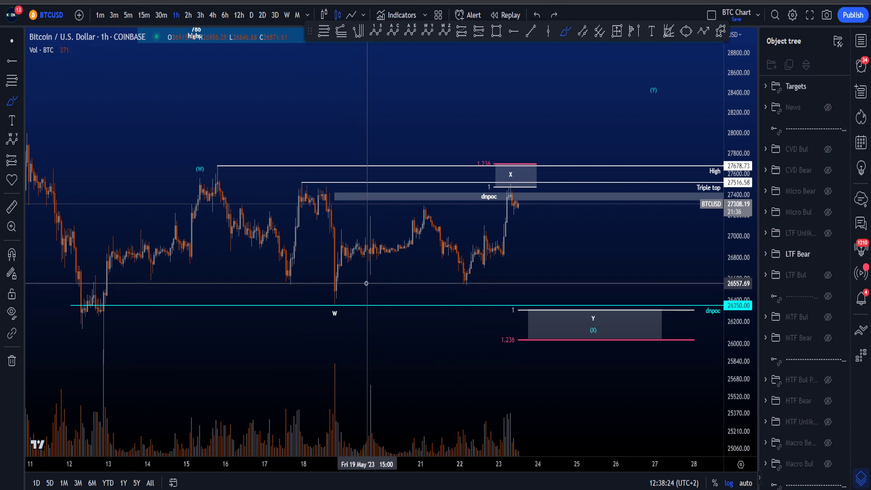
# Step: Trace a brush path from the (W) label to the X target box and undo the strokes
pyautogui.moveTo(201, 172)
pyautogui.mouseDown()
pyautogui.moveTo(336, 294)
pyautogui.moveTo(334, 306)
pyautogui.moveTo(363, 254)
pyautogui.moveTo(449, 259)
pyautogui.moveTo(512, 189)
pyautogui.mouseUp()
pyautogui.hotkey('ctrl', 'z')
pyautogui.hotkey('ctrl', 'z')
pyautogui.hotkey('ctrl', 'z')
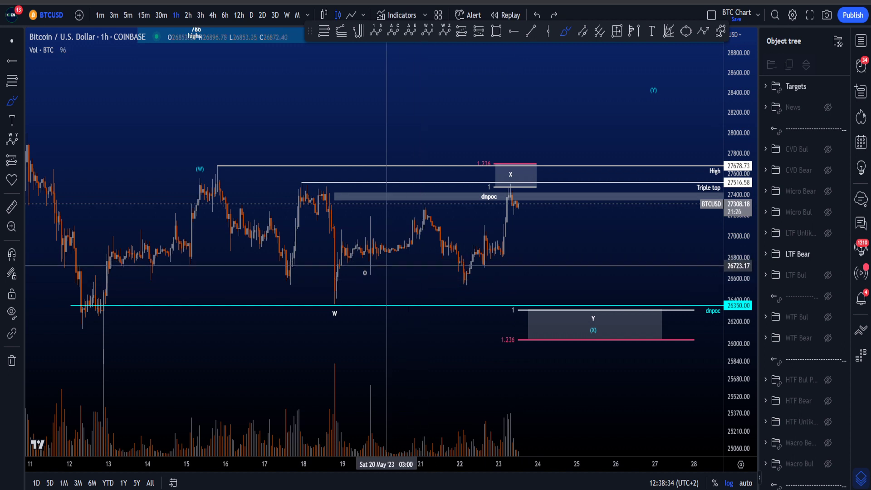
# Step: Mark the rise from the W low to the X target box and circle the box with the brush, undoing the strokes
pyautogui.moveTo(336, 260)
pyautogui.mouseDown()
pyautogui.moveTo(416, 212)
pyautogui.moveTo(467, 281)
pyautogui.moveTo(515, 186)
pyautogui.moveTo(554, 152)
pyautogui.moveTo(527, 195)
pyautogui.mouseUp()
pyautogui.hotkey('ctrl', 'z')
pyautogui.hotkey('ctrl', 'z')
pyautogui.hotkey('ctrl', 'z')
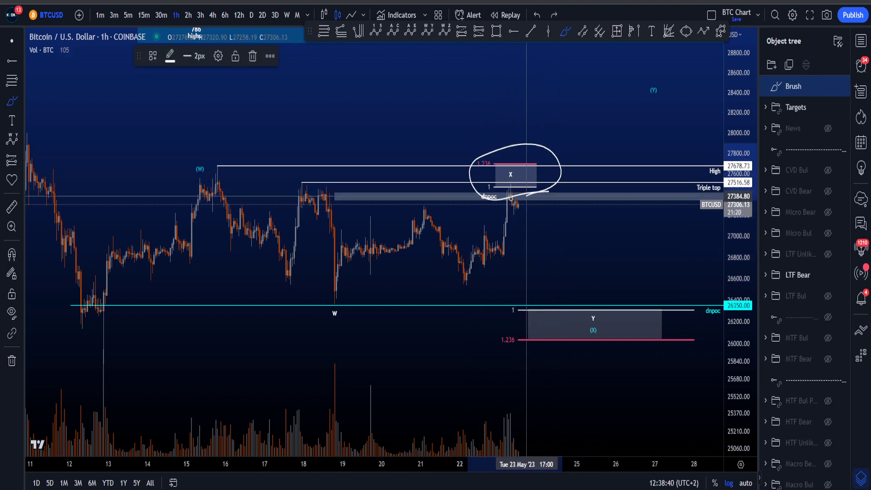
pyautogui.hotkey('ctrl', 'z')
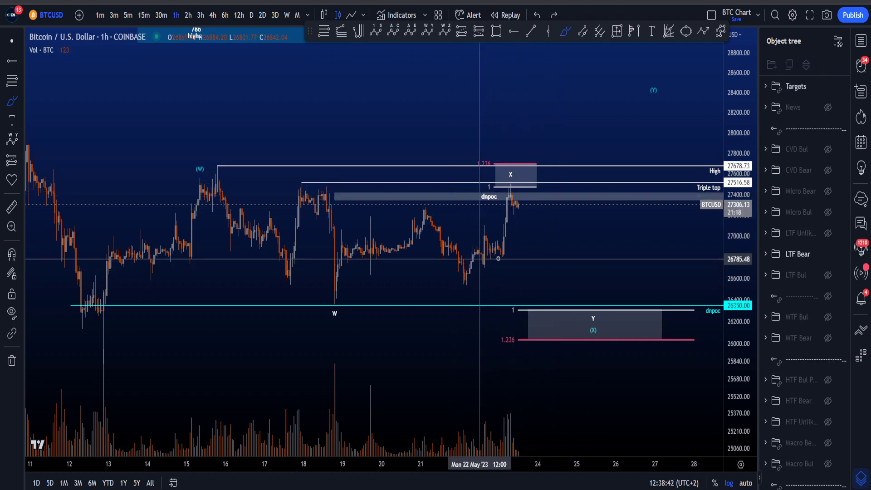
# Step: Trace the advance from the W low to the 21 May peak and the full zigzag to the latest rally's base, undoing both
pyautogui.moveTo(334, 287); pyautogui.dragTo(432, 205)
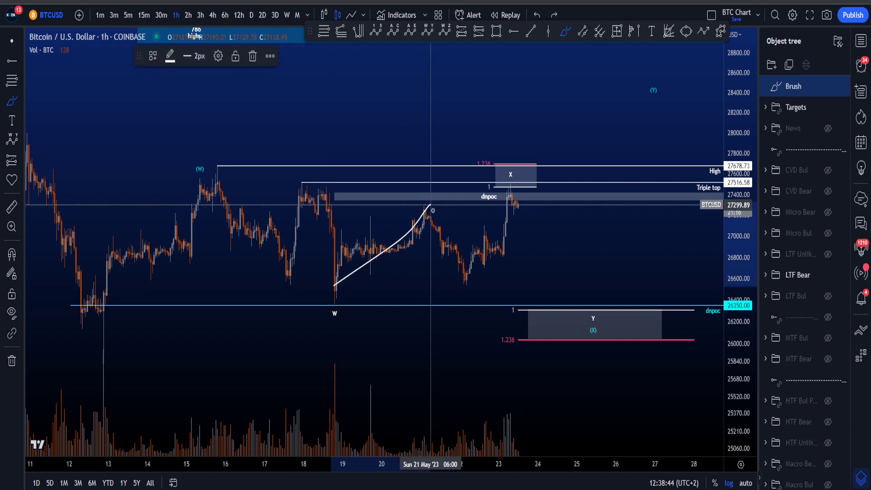
pyautogui.hotkey('ctrl', 'z')
pyautogui.moveTo(334, 282)
pyautogui.mouseDown()
pyautogui.moveTo(414, 227)
pyautogui.moveTo(469, 272)
pyautogui.moveTo(502, 251)
pyautogui.mouseUp()
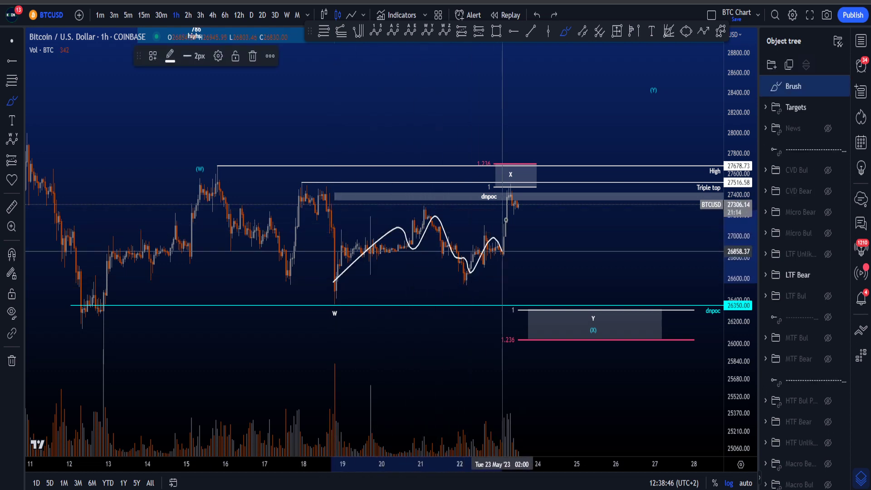
pyautogui.hotkey('ctrl', 'z')
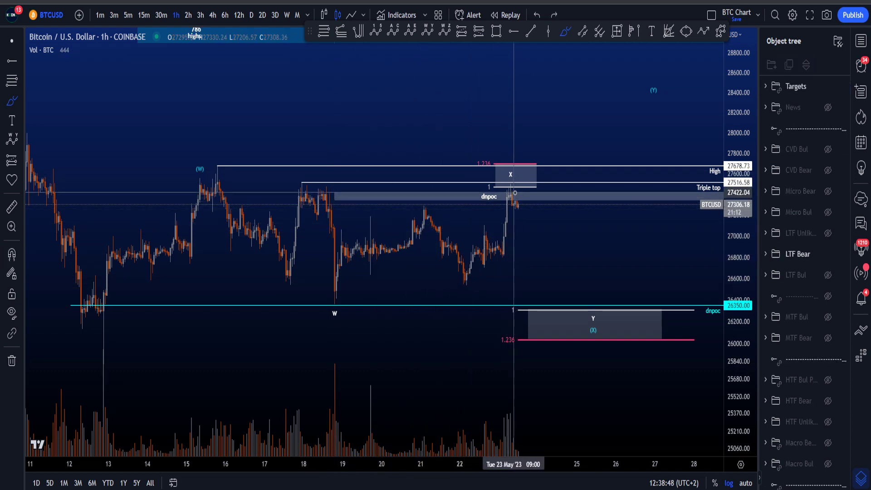
# Step: Brush a mark around the X target box and circle the latest peak at the Triple top line, undoing both
pyautogui.moveTo(514, 194); pyautogui.dragTo(473, 143)
pyautogui.hotkey('ctrl', 'z')
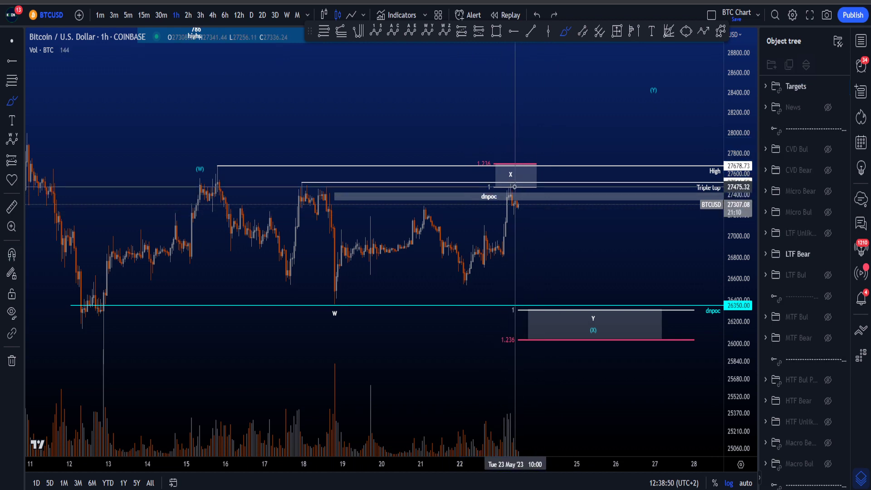
pyautogui.moveTo(513, 191); pyautogui.dragTo(514, 173)
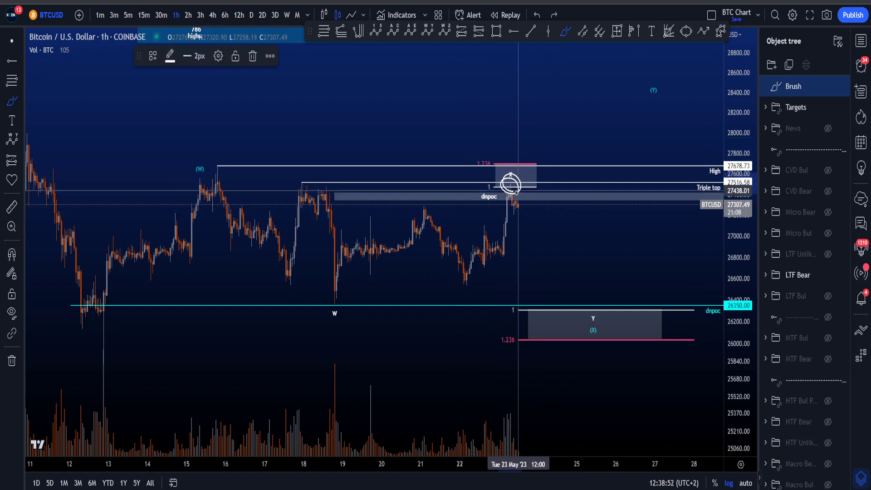
pyautogui.hotkey('ctrl', 'z')
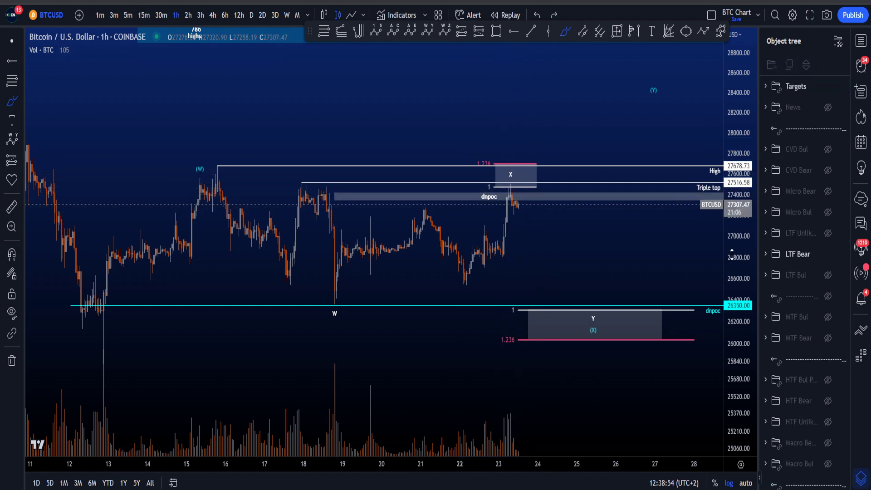
# Step: Stretch the price scale and brush over the 18 May and latest peaks along the Triple top line, undoing the strokes
pyautogui.moveTo(731, 254)
pyautogui.mouseDown()
pyautogui.moveTo(728, 145)
pyautogui.moveTo(694, 170)
pyautogui.mouseUp()
pyautogui.hotkey('ctrl', 'z')
pyautogui.moveTo(340, 153); pyautogui.dragTo(305, 155)
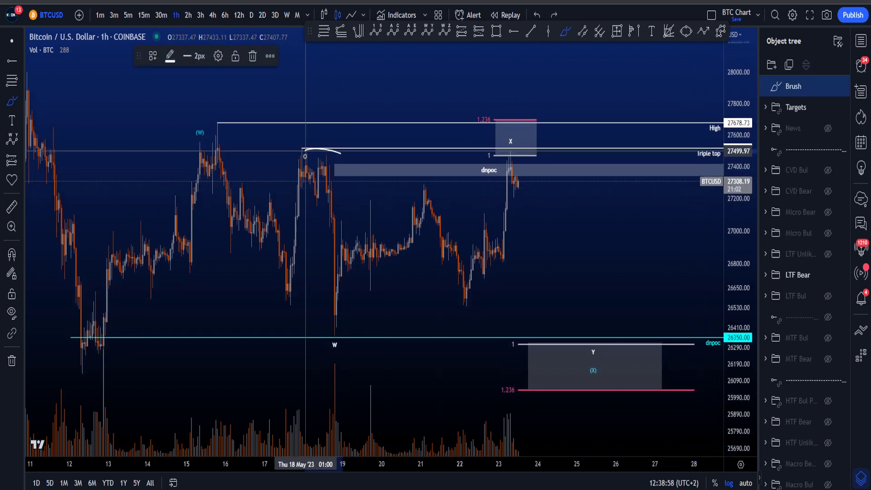
pyautogui.hotkey('ctrl', 'z')
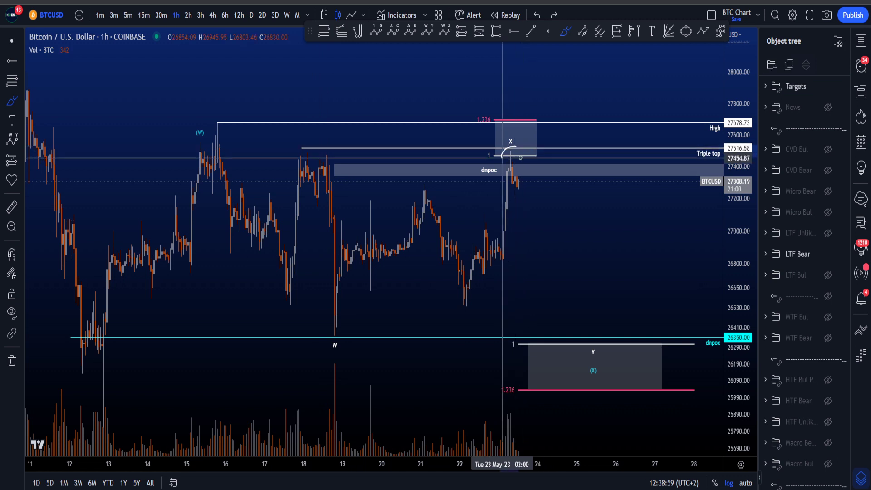
pyautogui.moveTo(502, 158)
pyautogui.mouseDown()
pyautogui.moveTo(508, 150)
pyautogui.moveTo(297, 154)
pyautogui.moveTo(299, 146)
pyautogui.moveTo(309, 148)
pyautogui.mouseUp()
pyautogui.hotkey('ctrl', 'z')
pyautogui.hotkey('ctrl', 'z')
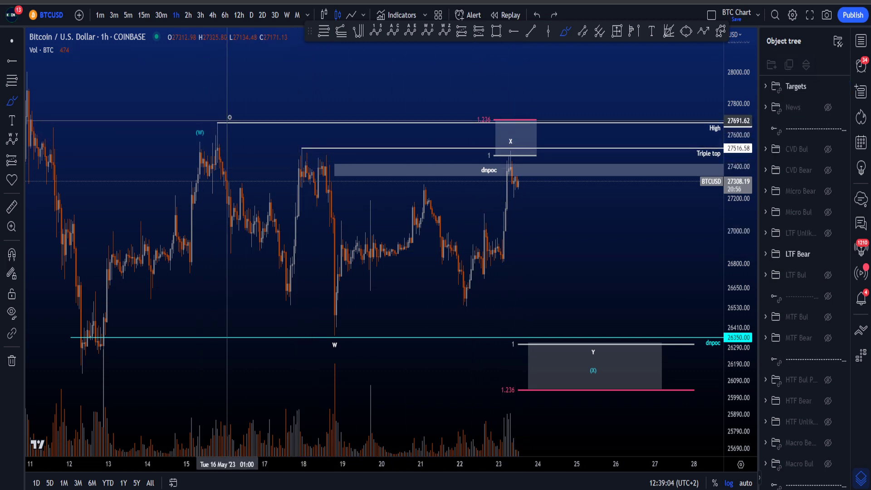
# Step: Mark the start of the High line near the (W) peak and circle the X target box, undoing both strokes
pyautogui.moveTo(229, 110); pyautogui.dragTo(239, 115)
pyautogui.hotkey('ctrl', 'z')
pyautogui.moveTo(551, 157); pyautogui.dragTo(482, 117)
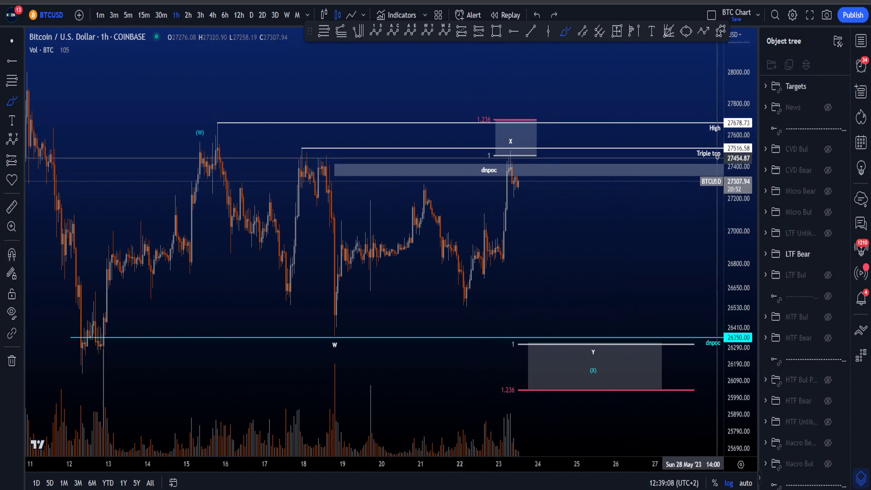
pyautogui.hotkey('ctrl', 'z')
# Step: Brush a move from the latest peak above the High line and an arch inside the X target box, undoing both
pyautogui.hscroll(2, 564, 258)
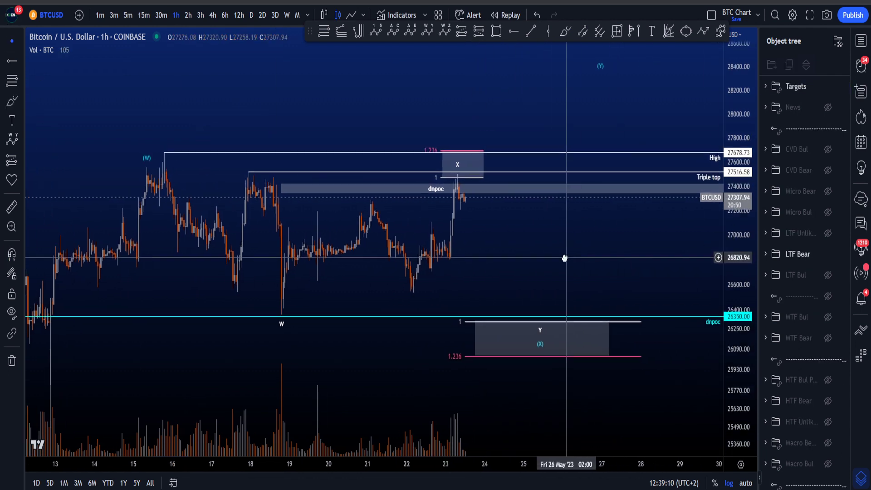
pyautogui.moveTo(458, 179); pyautogui.dragTo(485, 127)
pyautogui.hotkey('ctrl', 'z')
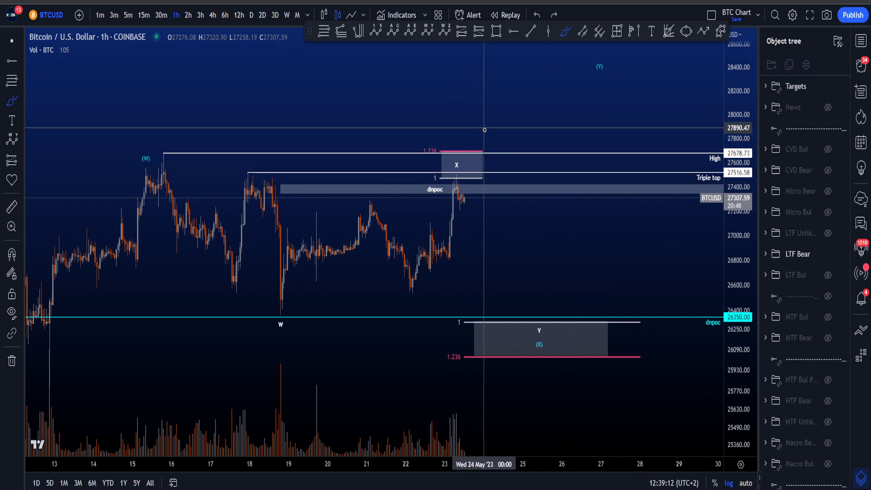
pyautogui.scroll(-1, 590, 173)
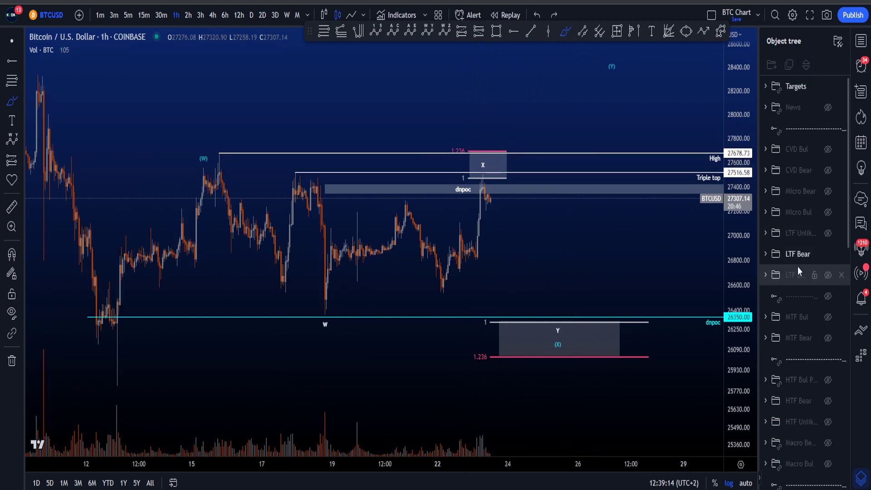
pyautogui.moveTo(473, 177); pyautogui.dragTo(487, 154)
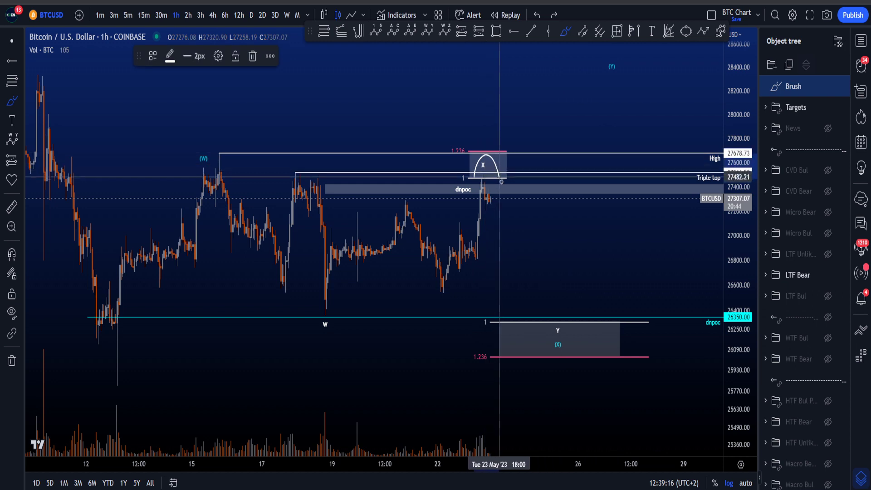
pyautogui.hotkey('ctrl', 'z')
# Step: Sketch brush paths from the X target box area down towards the Y/(X) target box and undo them
pyautogui.moveTo(476, 189); pyautogui.dragTo(485, 157)
pyautogui.moveTo(502, 190); pyautogui.dragTo(530, 280)
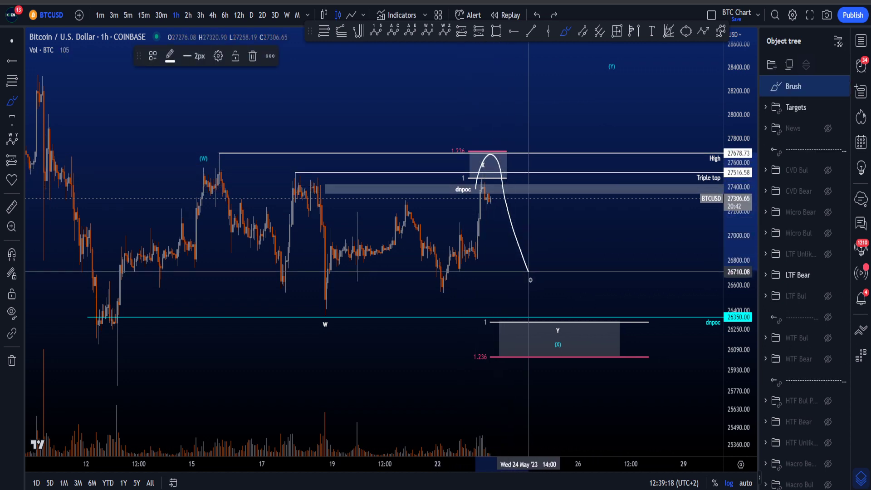
pyautogui.hotkey('ctrl', 'z')
pyautogui.moveTo(476, 184)
pyautogui.mouseDown()
pyautogui.moveTo(484, 169)
pyautogui.moveTo(560, 319)
pyautogui.mouseUp()
pyautogui.hotkey('ctrl', 'z')
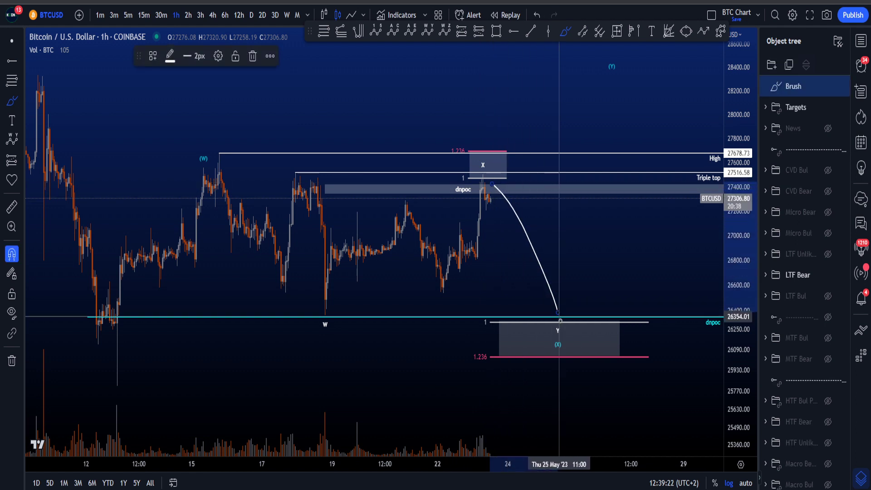
pyautogui.hotkey('ctrl', 'z')
# Step: Circle the Y/(X) target box and trace a path from (W) through the W low to the X box, undoing both
pyautogui.moveTo(623, 317)
pyautogui.mouseDown()
pyautogui.moveTo(533, 306)
pyautogui.moveTo(453, 338)
pyautogui.moveTo(651, 342)
pyautogui.moveTo(604, 311)
pyautogui.mouseUp()
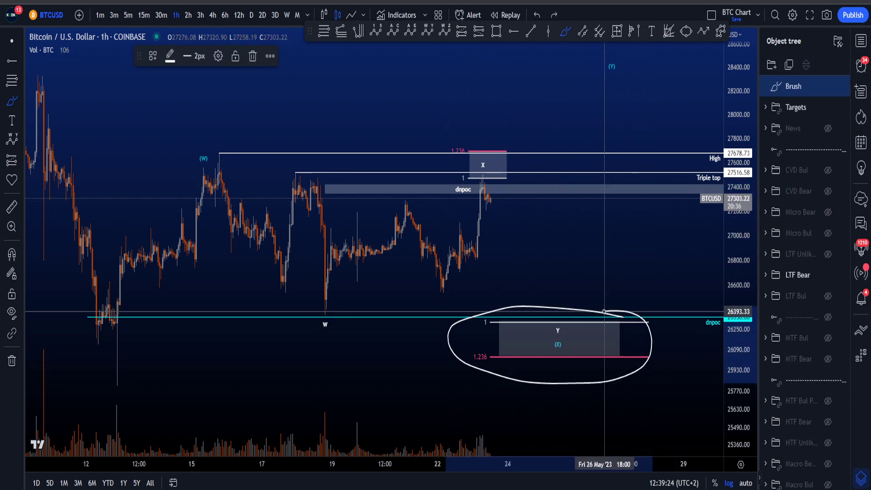
pyautogui.hotkey('ctrl', 'z')
pyautogui.moveTo(216, 157)
pyautogui.mouseDown()
pyautogui.moveTo(211, 169)
pyautogui.moveTo(334, 320)
pyautogui.moveTo(325, 321)
pyautogui.moveTo(490, 159)
pyautogui.mouseUp()
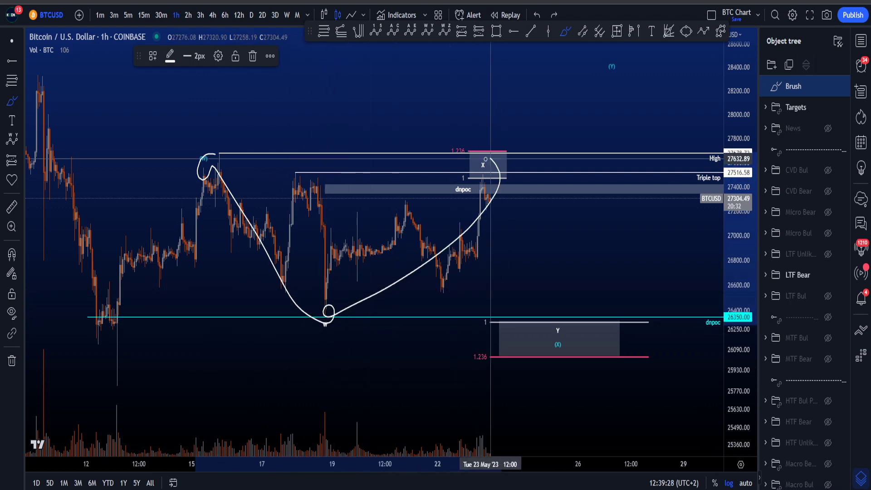
pyautogui.hotkey('ctrl', 'z')
# Step: Mark the start of the lower box's level 1 line and the Y label with the brush, undoing the marks
pyautogui.moveTo(493, 311)
pyautogui.mouseDown()
pyautogui.moveTo(463, 317)
pyautogui.moveTo(508, 349)
pyautogui.moveTo(493, 312)
pyautogui.mouseUp()
pyautogui.hotkey('ctrl', 'z')
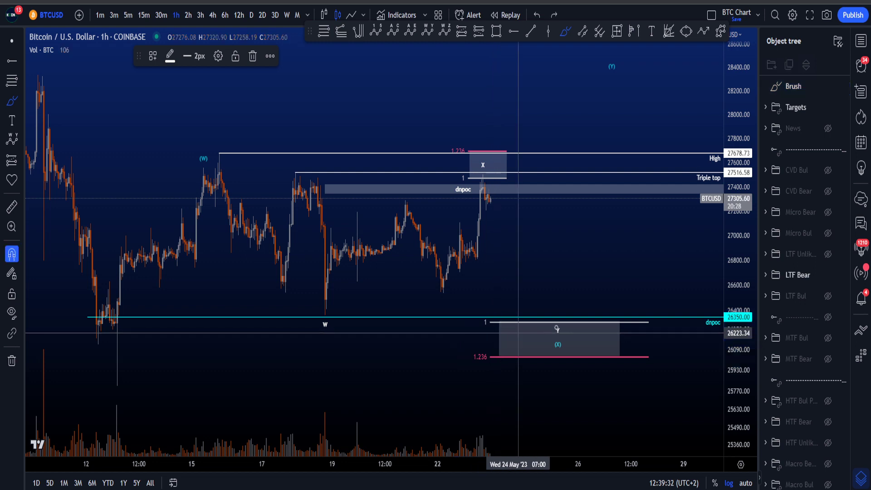
pyautogui.moveTo(559, 319)
pyautogui.mouseDown()
pyautogui.moveTo(548, 332)
pyautogui.moveTo(556, 320)
pyautogui.mouseUp()
pyautogui.hotkey('ctrl', 'z')
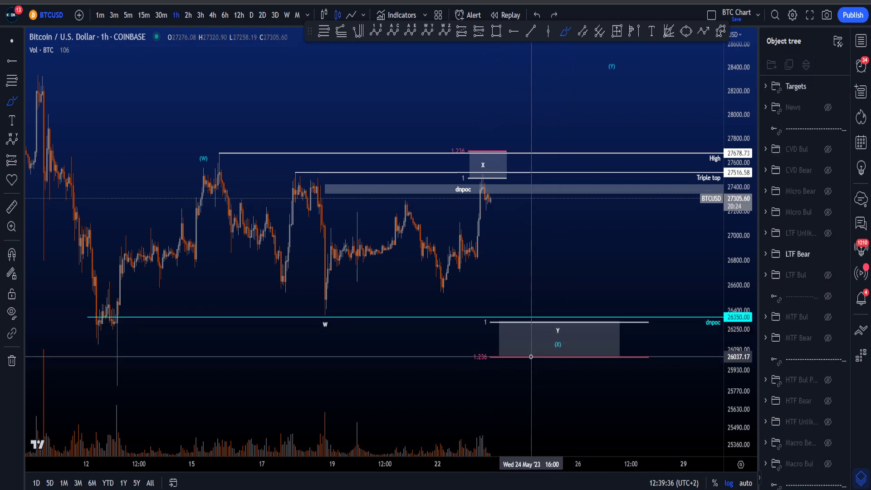
pyautogui.moveTo(705, 337); pyautogui.dragTo(708, 336)
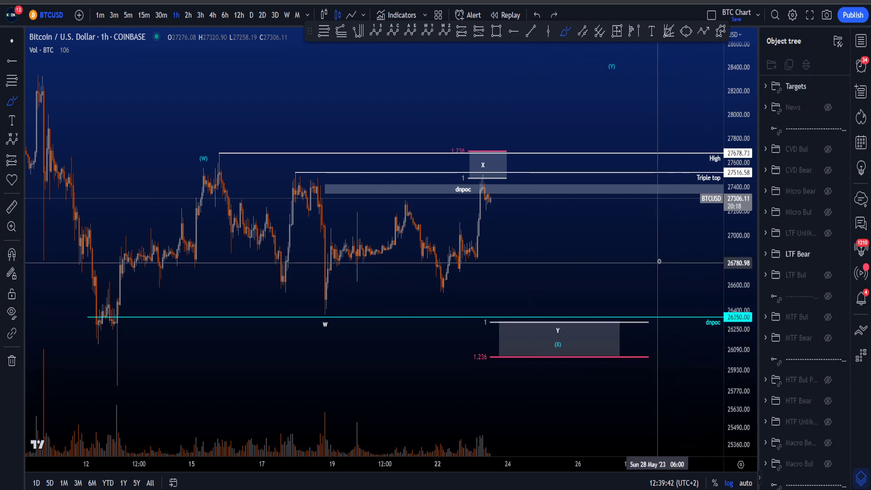
# Step: Bring the (Y) target into view, brush a path towards it and circle the Y/(X) labels, undoing the strokes
pyautogui.moveTo(744, 233); pyautogui.dragTo(745, 266)
pyautogui.moveTo(561, 236); pyautogui.dragTo(536, 250)
pyautogui.moveTo(596, 129); pyautogui.dragTo(610, 126)
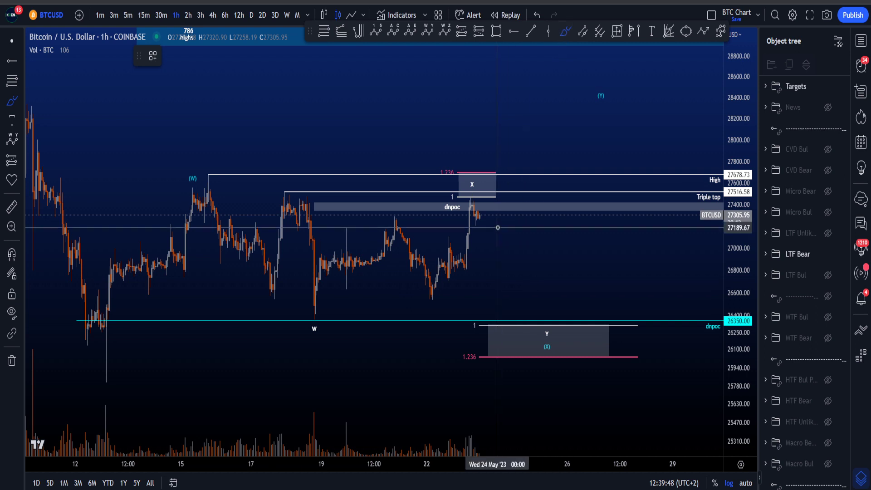
pyautogui.moveTo(473, 205)
pyautogui.mouseDown()
pyautogui.moveTo(525, 350)
pyautogui.moveTo(641, 107)
pyautogui.mouseUp()
pyautogui.hotkey('ctrl', 'z')
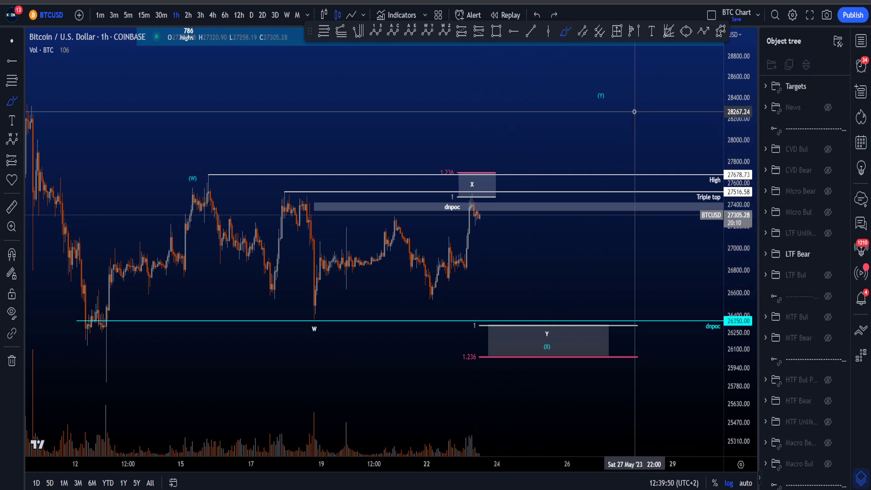
pyautogui.moveTo(552, 329)
pyautogui.mouseDown()
pyautogui.moveTo(536, 365)
pyautogui.moveTo(555, 342)
pyautogui.mouseUp()
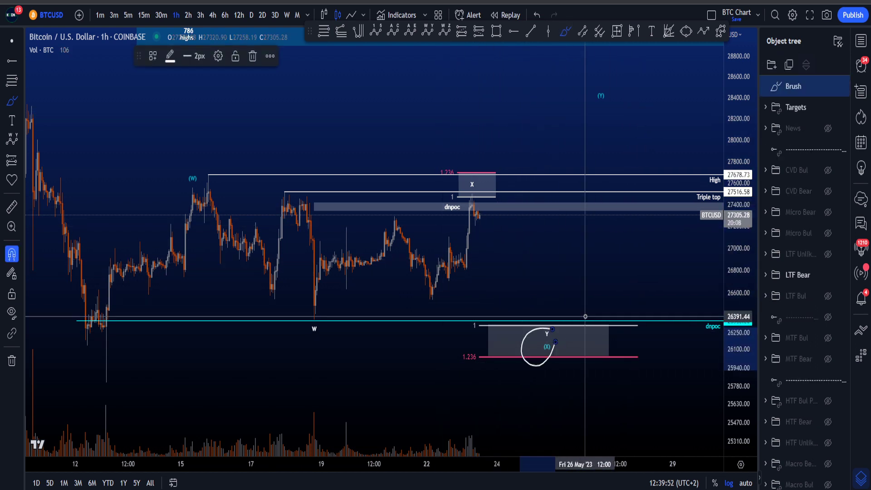
pyautogui.hotkey('ctrl', 'z')
# Step: Switch from the LTF Bear to the LTF Bul drawings and circle the X-to-Y and (W)-to-W declines, undoing both circles
pyautogui.click(828, 254)
pyautogui.click(828, 276)
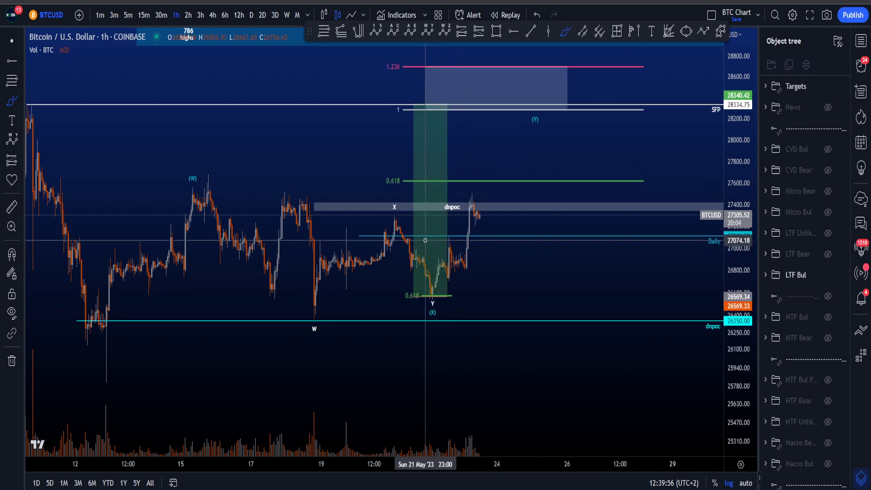
pyautogui.moveTo(398, 218)
pyautogui.mouseDown()
pyautogui.moveTo(421, 247)
pyautogui.moveTo(433, 310)
pyautogui.moveTo(399, 219)
pyautogui.mouseUp()
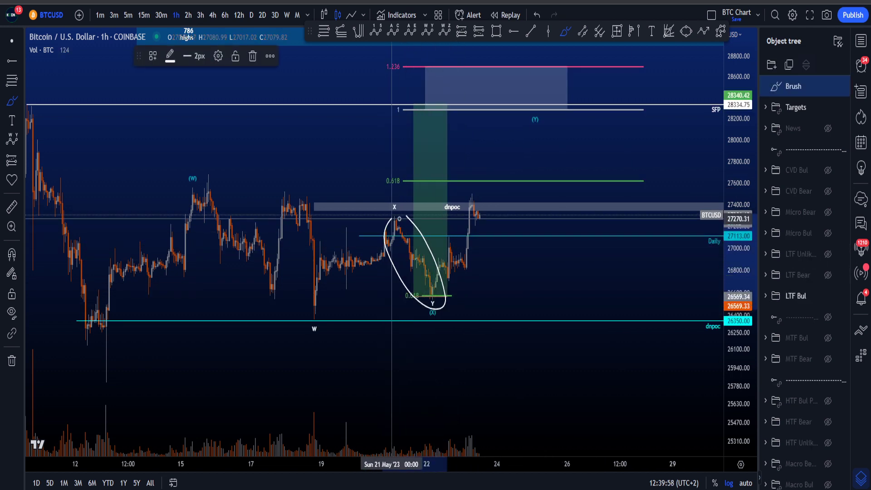
pyautogui.hotkey('ctrl', 'z')
pyautogui.moveTo(188, 178)
pyautogui.mouseDown()
pyautogui.moveTo(349, 328)
pyautogui.moveTo(263, 206)
pyautogui.mouseUp()
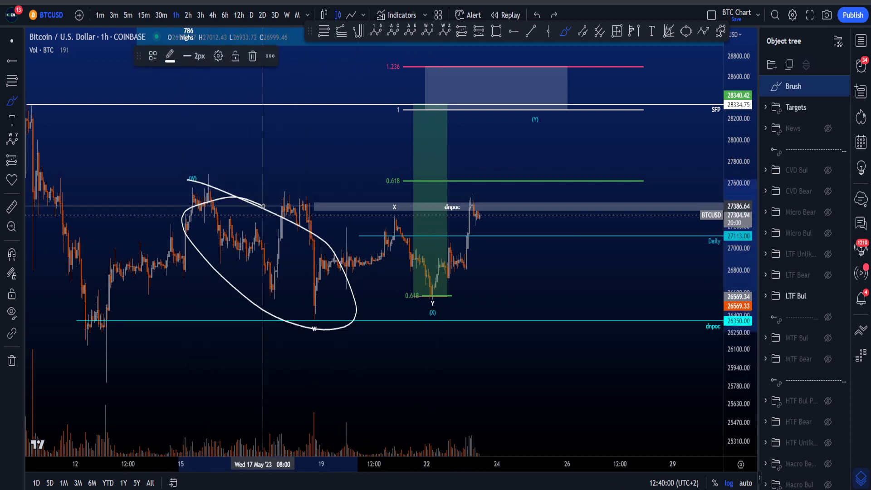
pyautogui.hotkey('ctrl', 'z')
# Step: Hide the LTF Bul drawings again and bring back the LTF Bear drawings
pyautogui.click(828, 275)
pyautogui.click(827, 253)
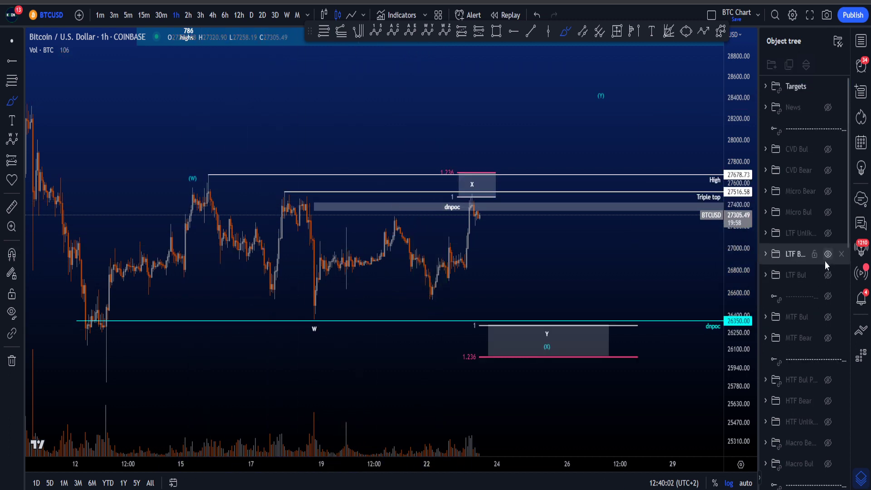
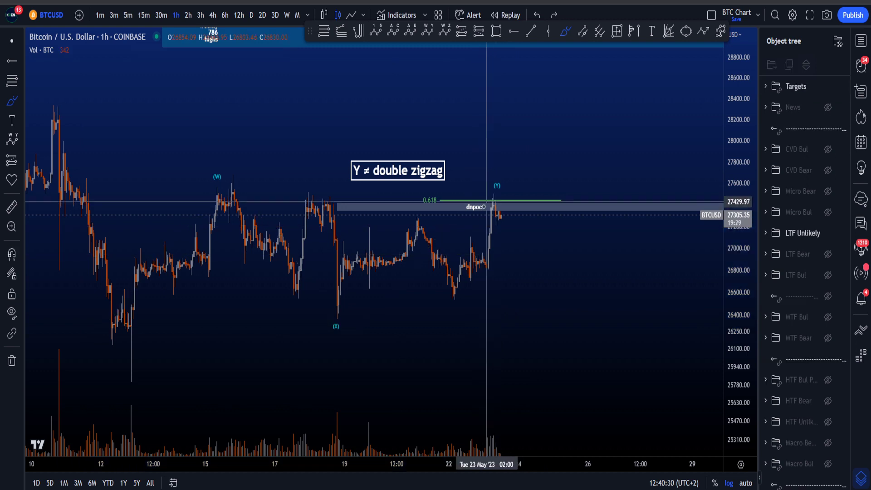
# Step: Sketch a decline from the (Y) peak and underline the 12 May low at about 25800 with the brush, removing both strokes
pyautogui.moveTo(487, 201)
pyautogui.mouseDown()
pyautogui.moveTo(676, 403)
pyautogui.moveTo(695, 458)
pyautogui.mouseUp()
pyautogui.hotkey('ctrl', 'z')
pyautogui.moveTo(116, 381); pyautogui.dragTo(234, 384)
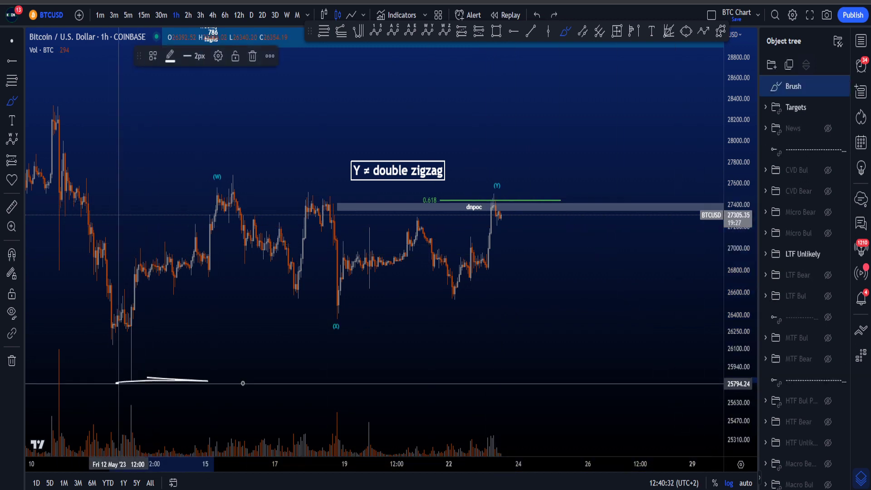
pyautogui.press('Delete')
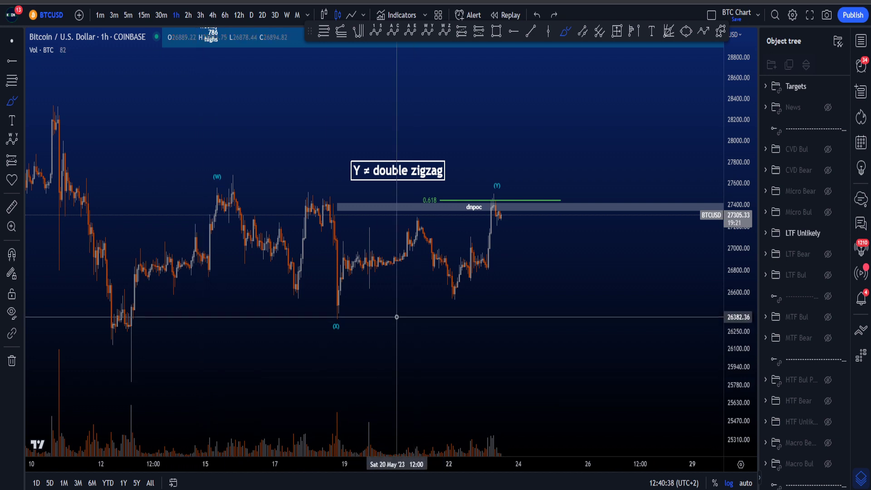
# Step: Circle the (X)-to-(Y) rise and brush over the moves into (W) and (X), removing every stroke
pyautogui.moveTo(334, 317)
pyautogui.mouseDown()
pyautogui.moveTo(550, 227)
pyautogui.moveTo(410, 201)
pyautogui.mouseUp()
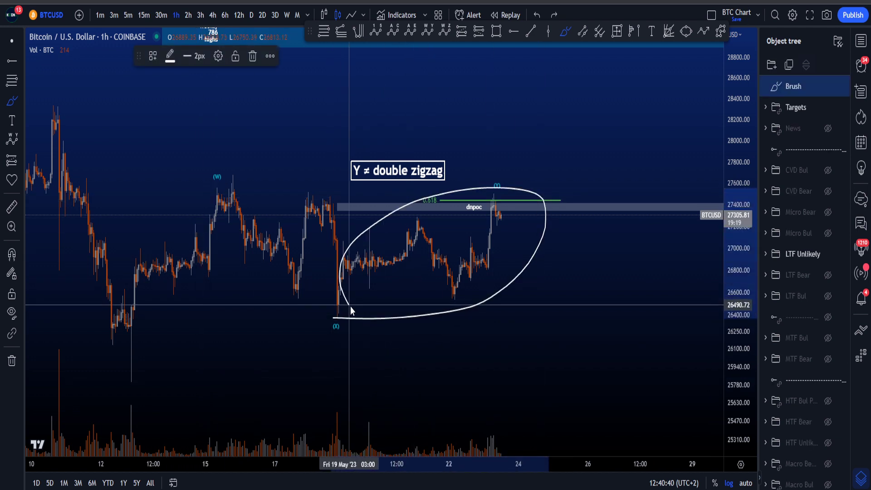
pyautogui.press('Delete')
pyautogui.moveTo(110, 337)
pyautogui.mouseDown()
pyautogui.moveTo(146, 247)
pyautogui.moveTo(219, 176)
pyautogui.mouseUp()
pyautogui.press('Delete')
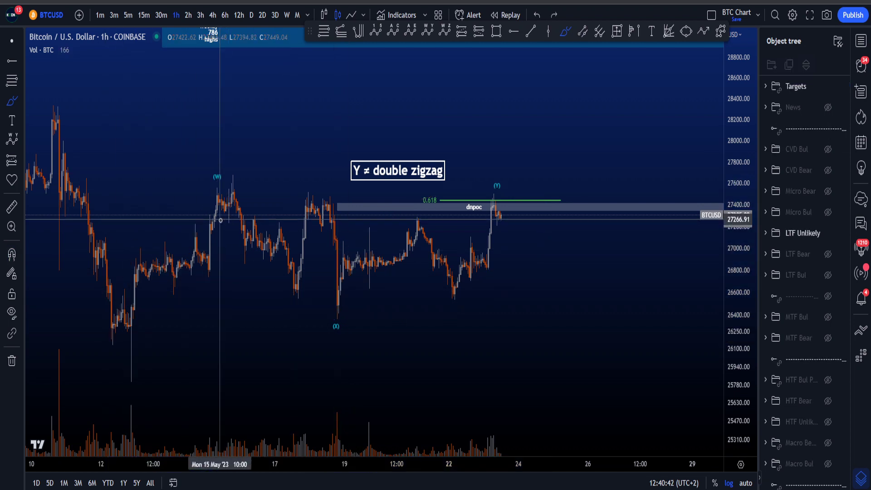
pyautogui.moveTo(231, 206)
pyautogui.mouseDown()
pyautogui.moveTo(350, 303)
pyautogui.moveTo(504, 188)
pyautogui.moveTo(343, 302)
pyautogui.mouseUp()
pyautogui.hotkey('ctrl', 'z')
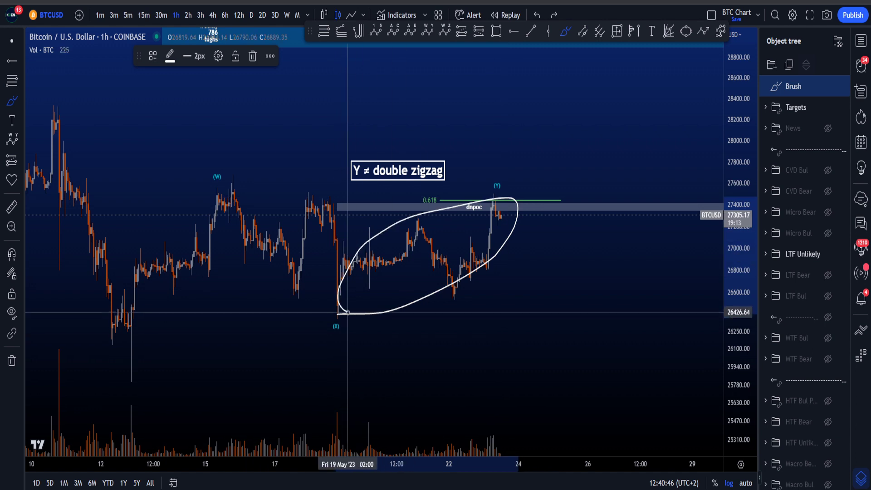
pyautogui.press('Delete')
# Step: Circle the words "double zigzag" in the note above the chart with the brush, then undo the circle
pyautogui.moveTo(740, 363); pyautogui.dragTo(739, 298)
pyautogui.scroll(1, 649, 258)
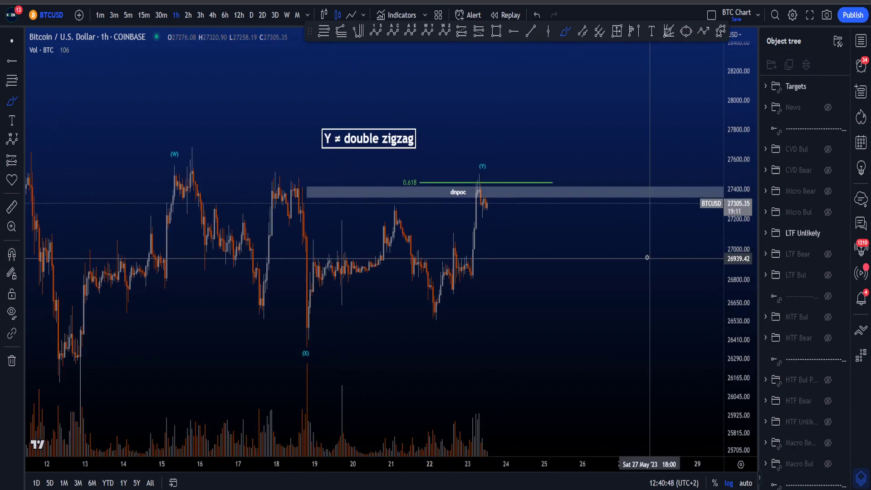
pyautogui.moveTo(346, 158)
pyautogui.mouseDown()
pyautogui.moveTo(429, 142)
pyautogui.moveTo(336, 156)
pyautogui.mouseUp()
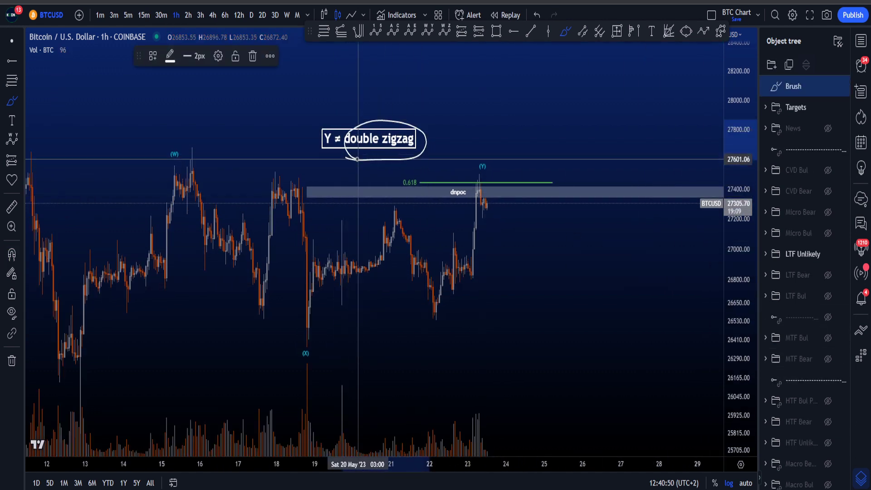
pyautogui.hotkey('ctrl', 'z')
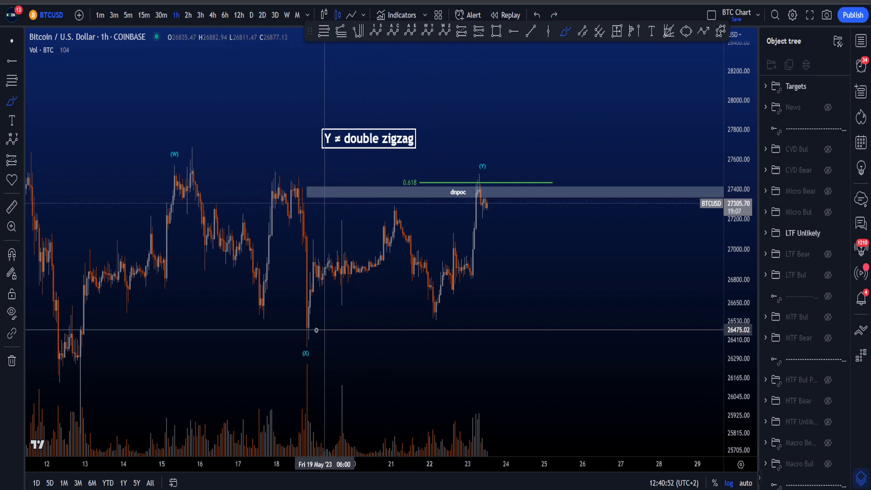
# Step: Brush the two zigzags and the decline between them from (X) to (Y), circle both zigzags, and undo all strokes
pyautogui.moveTo(305, 342)
pyautogui.mouseDown()
pyautogui.moveTo(317, 247)
pyautogui.moveTo(395, 205)
pyautogui.moveTo(415, 237)
pyautogui.moveTo(414, 301)
pyautogui.moveTo(422, 240)
pyautogui.mouseUp()
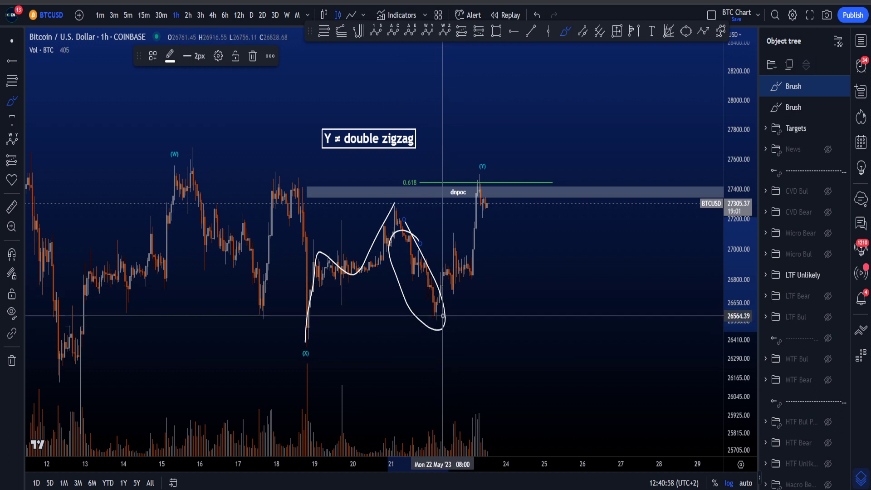
pyautogui.moveTo(431, 311)
pyautogui.mouseDown()
pyautogui.moveTo(442, 276)
pyautogui.moveTo(467, 273)
pyautogui.moveTo(481, 186)
pyautogui.mouseUp()
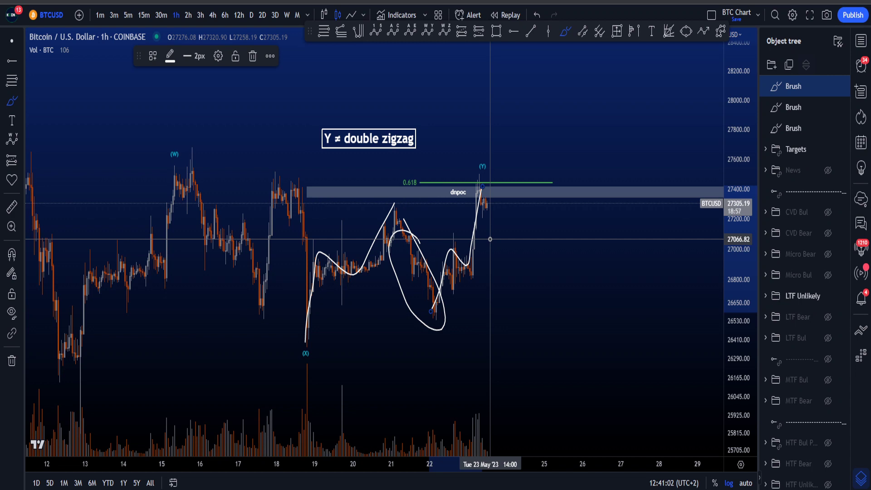
pyautogui.moveTo(317, 352)
pyautogui.mouseDown()
pyautogui.moveTo(301, 358)
pyautogui.moveTo(335, 349)
pyautogui.moveTo(361, 325)
pyautogui.mouseUp()
pyautogui.moveTo(447, 335)
pyautogui.mouseDown()
pyautogui.moveTo(499, 152)
pyautogui.moveTo(424, 338)
pyautogui.moveTo(489, 258)
pyautogui.mouseUp()
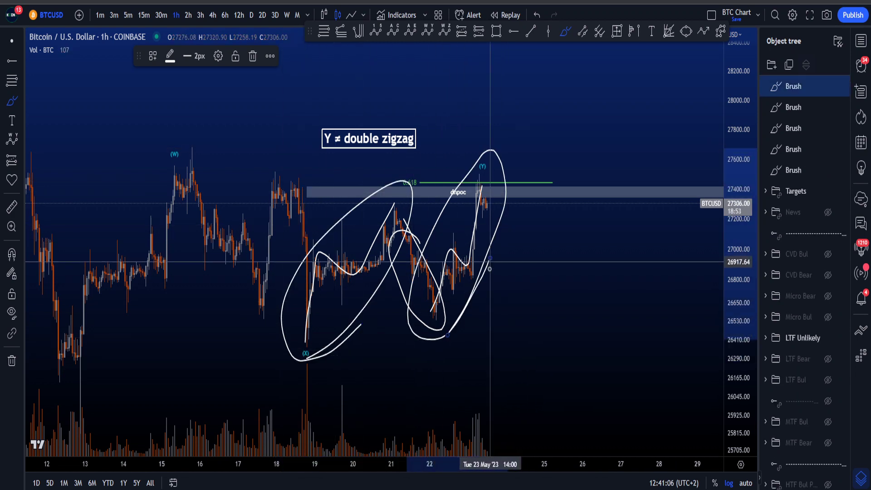
pyautogui.hotkey('ctrl', 'z')
pyautogui.hotkey('ctrl', 'z')
pyautogui.hotkey('ctrl', 'z')
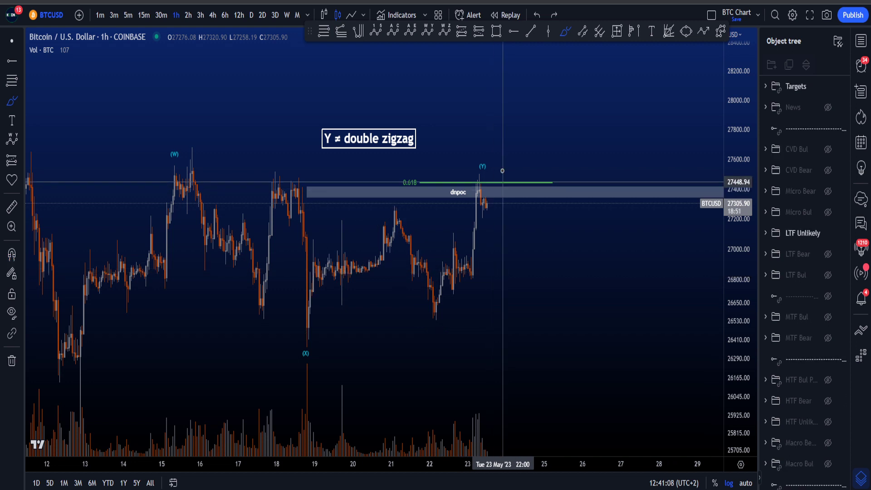
# Step: Circle the (Y) label and brush over the (W)-to-(X) and (X)-to-(Y) sections, undoing each stroke
pyautogui.moveTo(480, 152)
pyautogui.mouseDown()
pyautogui.moveTo(510, 179)
pyautogui.moveTo(474, 152)
pyautogui.mouseUp()
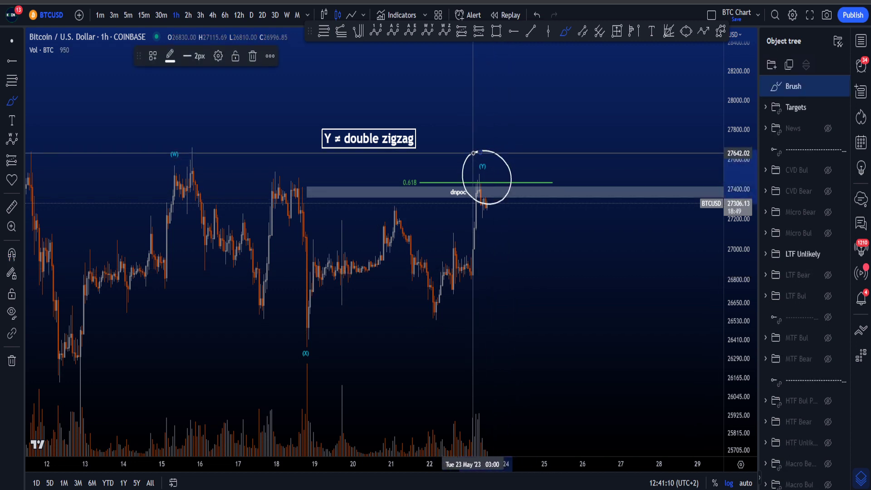
pyautogui.hotkey('ctrl', 'z')
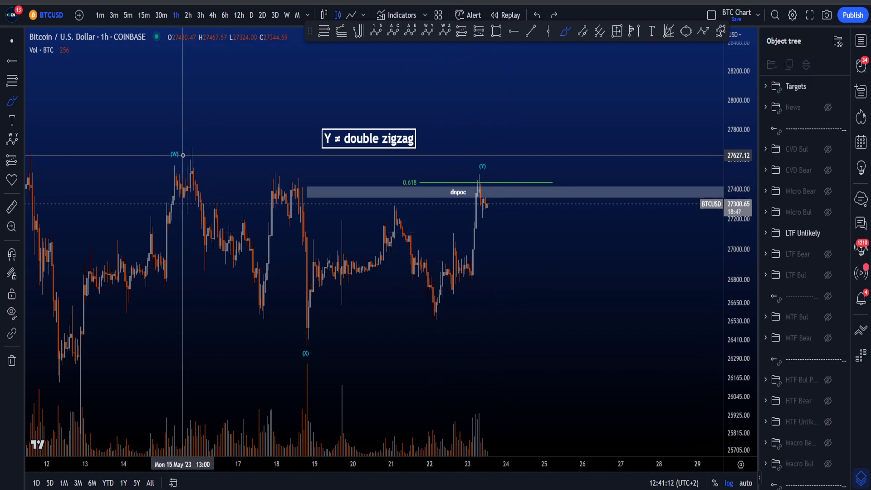
pyautogui.moveTo(183, 155)
pyautogui.mouseDown()
pyautogui.moveTo(299, 193)
pyautogui.moveTo(204, 253)
pyautogui.moveTo(293, 191)
pyautogui.mouseUp()
pyautogui.hotkey('ctrl', 'z')
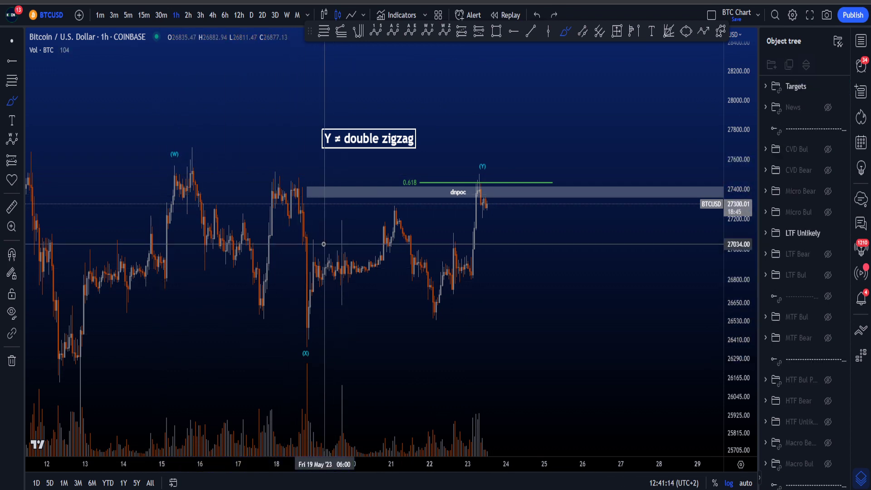
pyautogui.moveTo(311, 346)
pyautogui.mouseDown()
pyautogui.moveTo(334, 338)
pyautogui.moveTo(369, 195)
pyautogui.moveTo(463, 258)
pyautogui.mouseUp()
pyautogui.hotkey('ctrl', 'z')
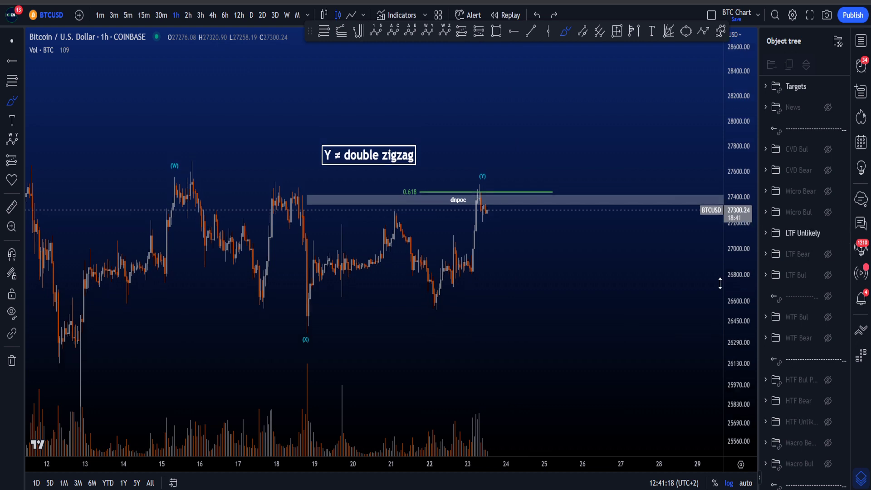
# Step: Hide the LTF Unlikely drawings, switch to the 15-minute chart with the Micro Bul drawings shown, and activate the Brush
pyautogui.scroll(-2, 502, 204)
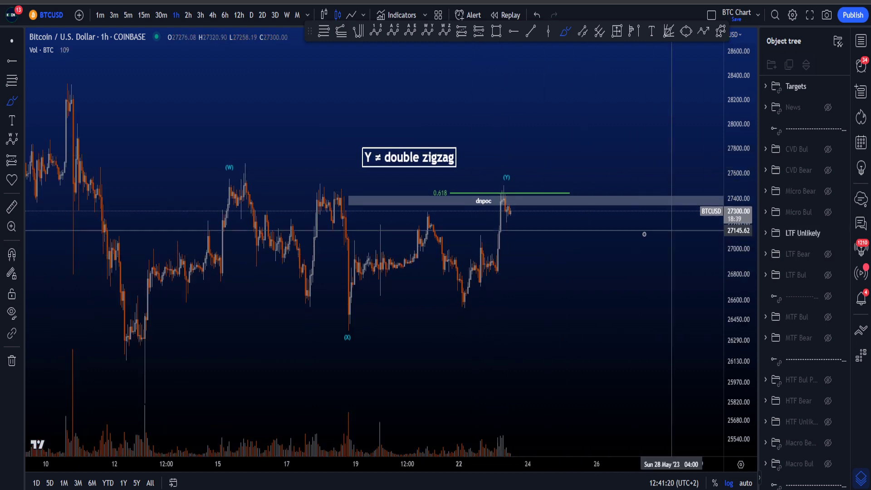
pyautogui.moveTo(831, 232)
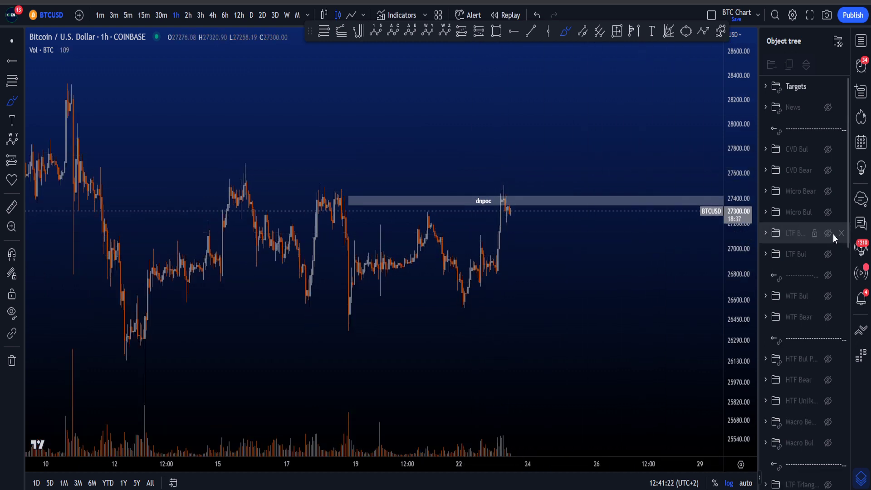
pyautogui.click(144, 15)
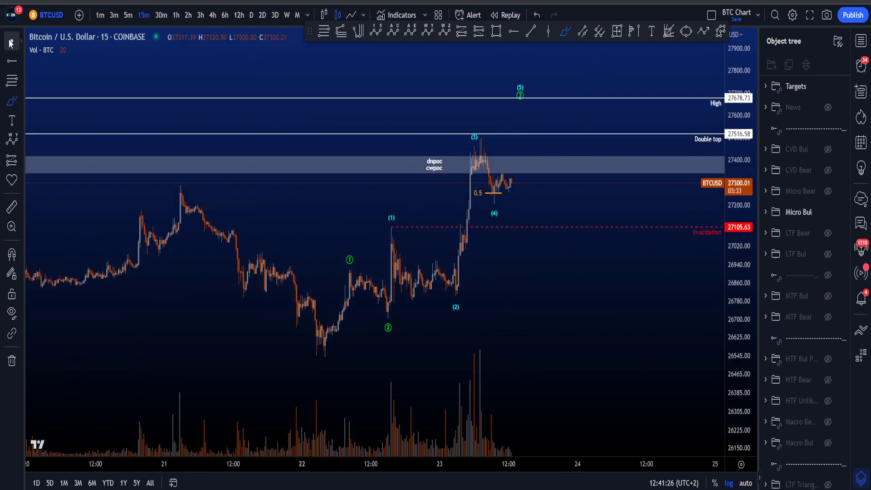
pyautogui.scroll(1, 675, 346)
pyautogui.moveTo(730, 273); pyautogui.dragTo(730, 282)
pyautogui.moveTo(655, 265); pyautogui.dragTo(607, 291)
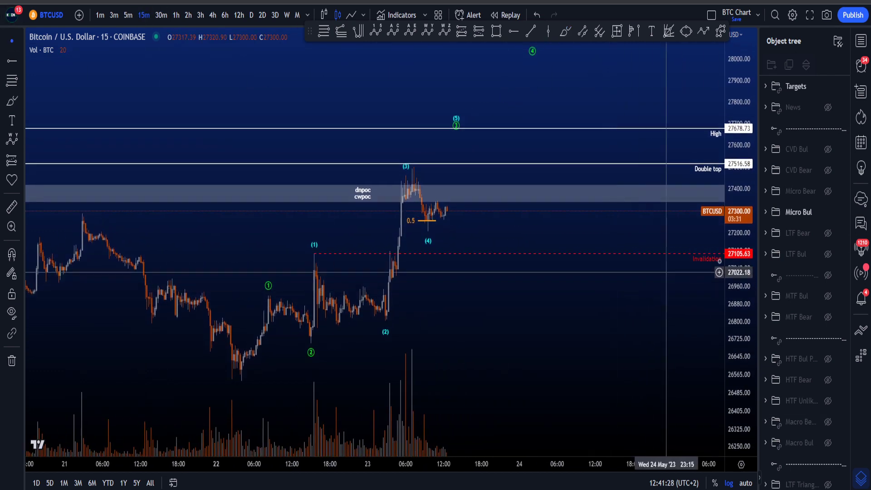
pyautogui.moveTo(730, 274); pyautogui.dragTo(730, 285)
pyautogui.moveTo(638, 306); pyautogui.dragTo(615, 306)
pyautogui.click(567, 36)
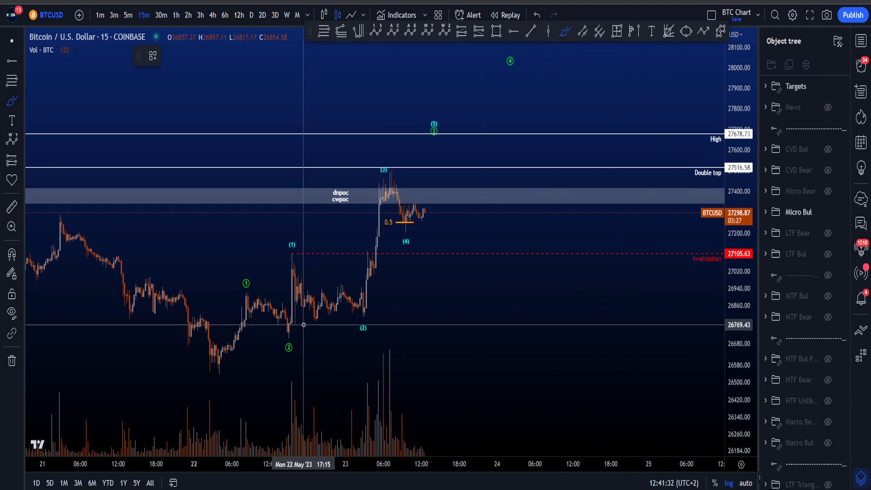
# Step: Brush the wave path from the 22 May low up to the (5) target and remove the strokes
pyautogui.moveTo(207, 359)
pyautogui.mouseDown()
pyautogui.moveTo(253, 288)
pyautogui.moveTo(285, 333)
pyautogui.moveTo(292, 272)
pyautogui.moveTo(355, 309)
pyautogui.moveTo(394, 169)
pyautogui.moveTo(404, 218)
pyautogui.moveTo(464, 105)
pyautogui.mouseUp()
pyautogui.hotkey('ctrl', 'z')
pyautogui.press('Delete')
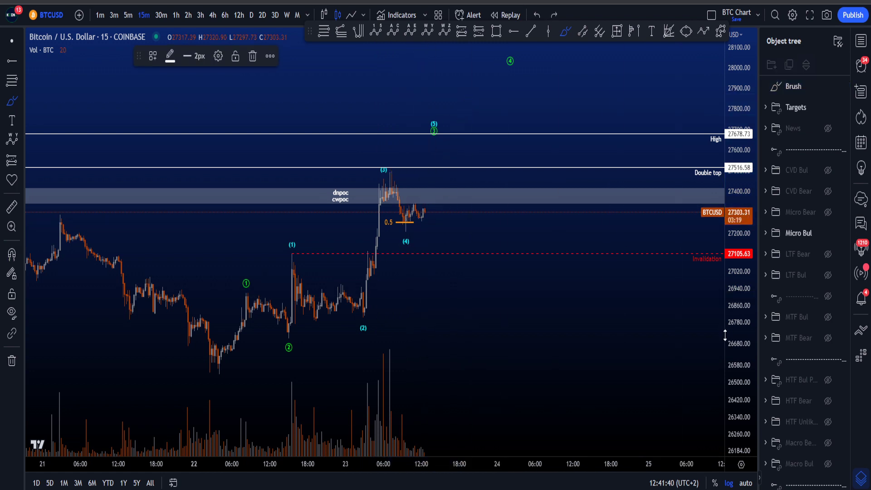
# Step: Mark the wave (4) low, brush from (2) up to (3) with circles at both ends, and undo the marks
pyautogui.scroll(3, 407, 224)
pyautogui.moveTo(407, 225)
pyautogui.mouseDown()
pyautogui.moveTo(367, 190)
pyautogui.moveTo(415, 219)
pyautogui.moveTo(369, 209)
pyautogui.moveTo(411, 215)
pyautogui.moveTo(398, 227)
pyautogui.mouseUp()
pyautogui.hotkey('ctrl', 'z')
pyautogui.hotkey('ctrl', 'z')
pyautogui.hotkey('ctrl', 'z')
pyautogui.moveTo(350, 332); pyautogui.dragTo(371, 265)
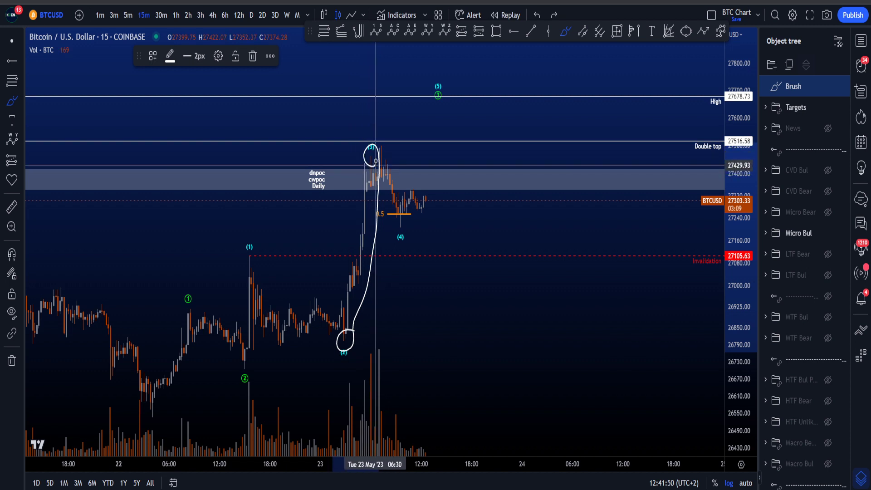
pyautogui.hotkey('ctrl', 'z')
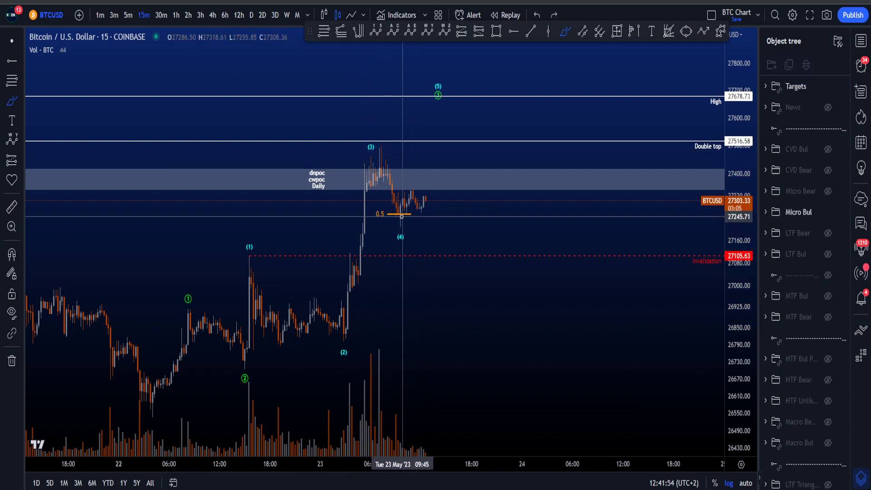
# Step: Highlight the 0.5 retracement line above wave (4) with brush strokes and undo them
pyautogui.moveTo(398, 212); pyautogui.dragTo(373, 230)
pyautogui.hotkey('ctrl', 'z')
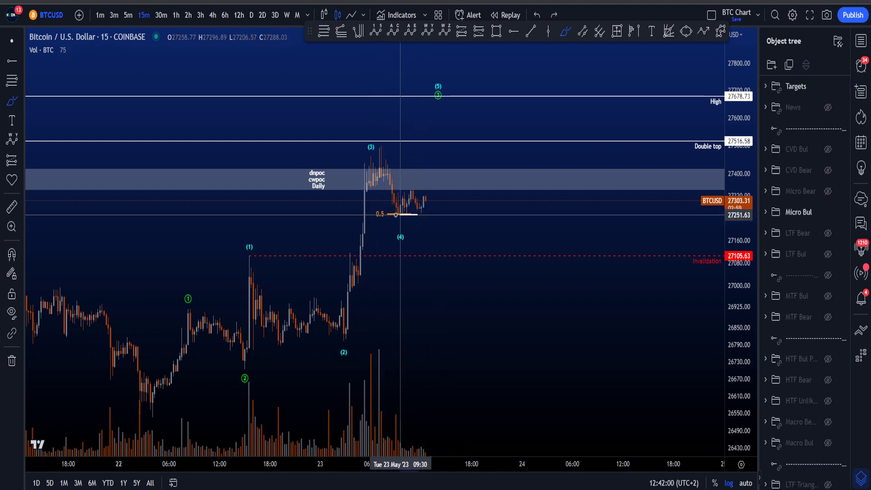
pyautogui.moveTo(395, 215)
pyautogui.mouseDown()
pyautogui.moveTo(436, 227)
pyautogui.moveTo(396, 232)
pyautogui.mouseUp()
pyautogui.hotkey('ctrl', 'z')
pyautogui.hotkey('ctrl', 'z')
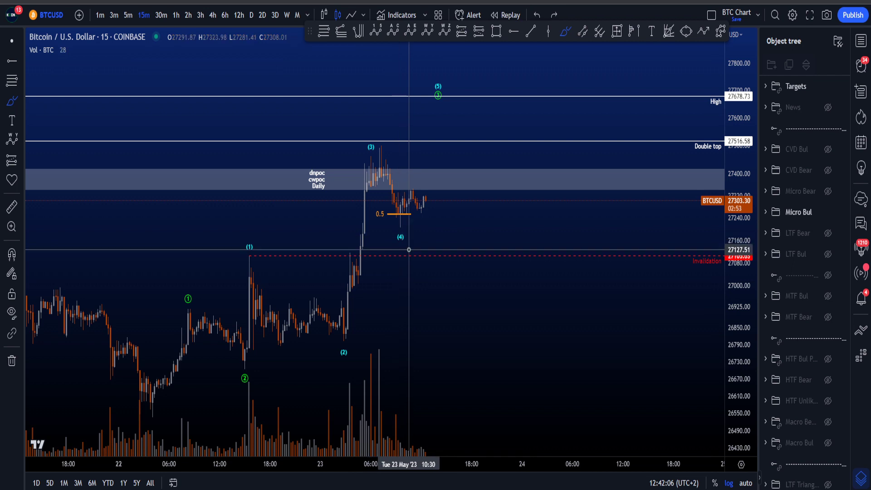
# Step: Circle the (4) and (1) labels and brush the rise from circled 2 to (1), undoing every stroke
pyautogui.moveTo(417, 223); pyautogui.dragTo(413, 227)
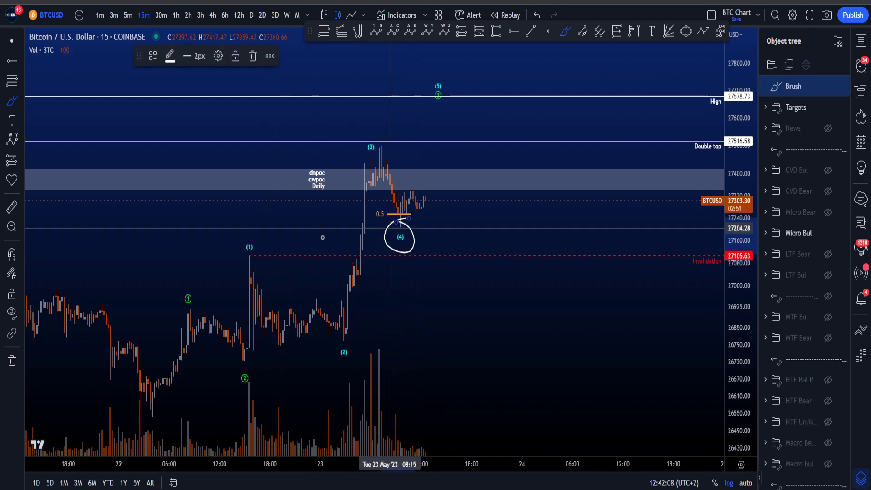
pyautogui.hotkey('ctrl', 'z')
pyautogui.moveTo(261, 236)
pyautogui.mouseDown()
pyautogui.moveTo(253, 273)
pyautogui.moveTo(261, 236)
pyautogui.mouseUp()
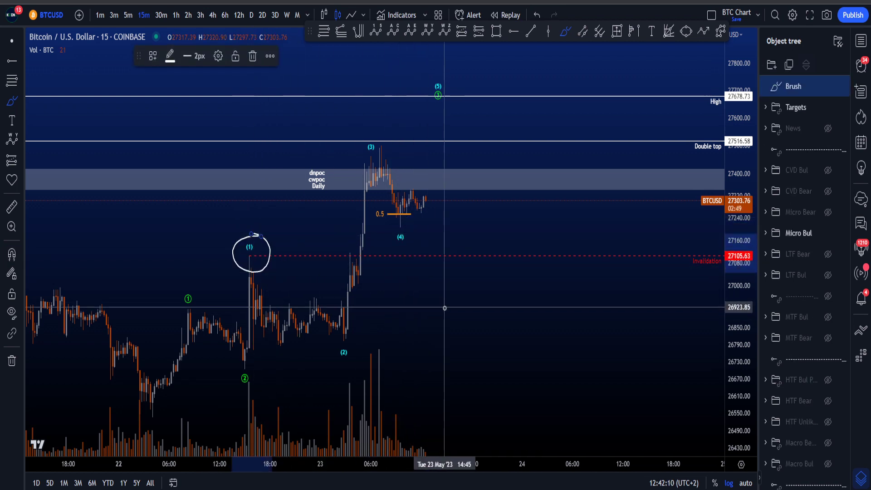
pyautogui.hotkey('ctrl', 'z')
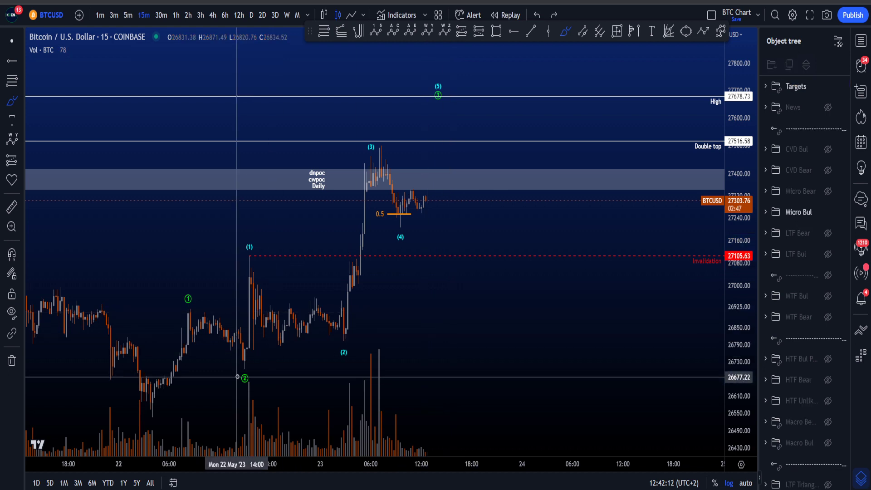
pyautogui.moveTo(237, 375); pyautogui.dragTo(260, 247)
pyautogui.hotkey('ctrl', 'z')
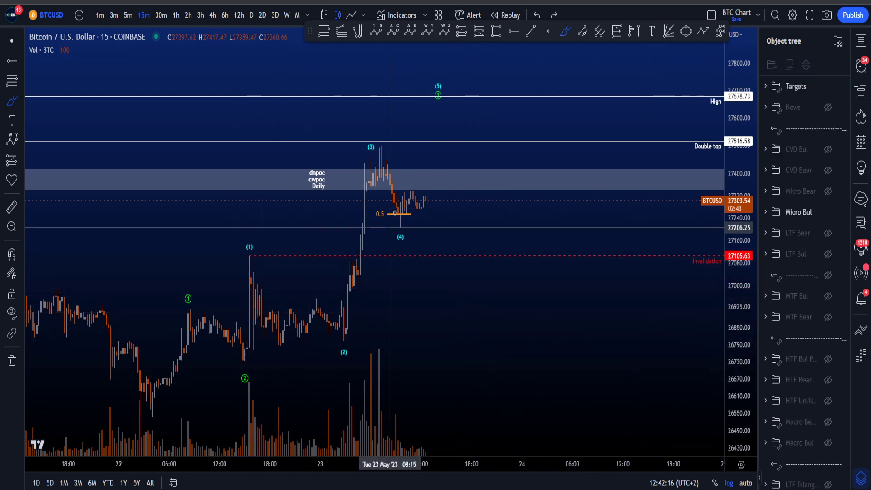
pyautogui.moveTo(398, 229); pyautogui.dragTo(413, 224)
pyautogui.hotkey('ctrl', 'z')
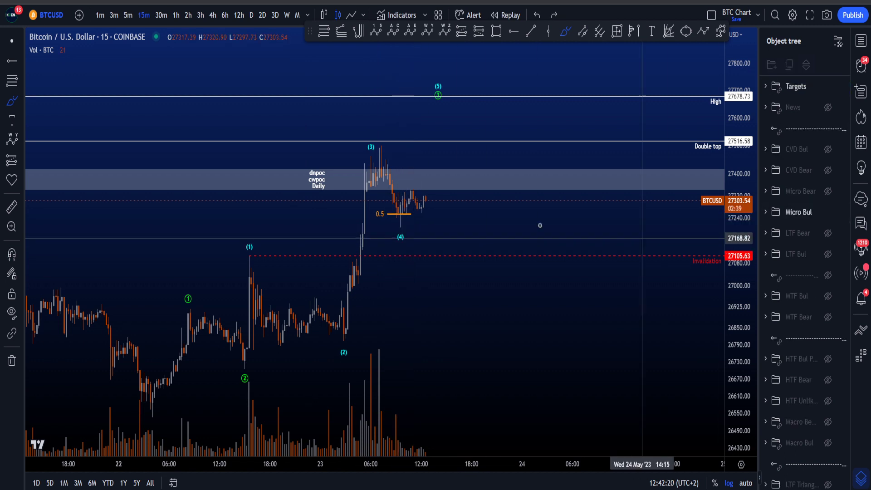
# Step: Sketch a choppy decline from the current price, undo it, and hide the Micro Bul drawings
pyautogui.moveTo(427, 199); pyautogui.dragTo(463, 237)
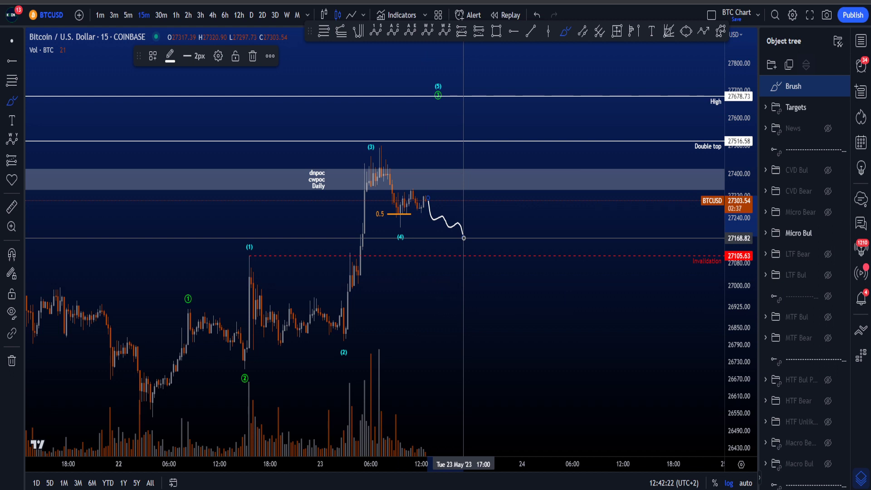
pyautogui.hotkey('ctrl', 'z')
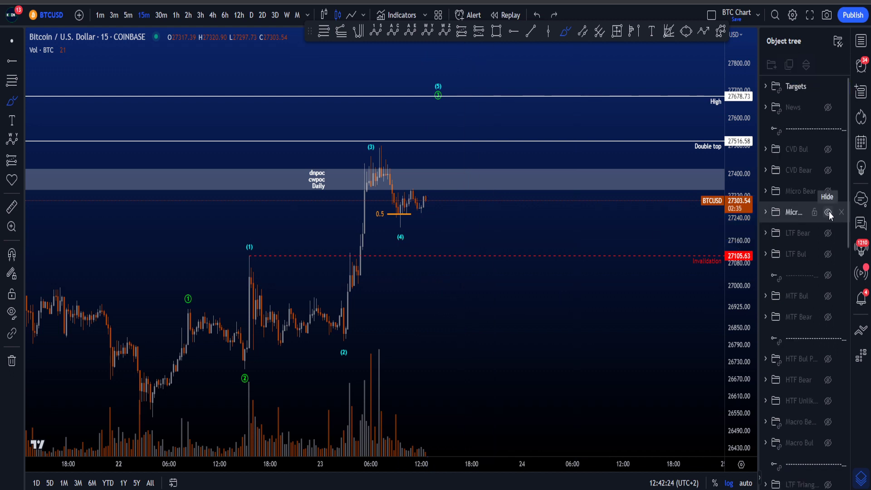
pyautogui.click(829, 213)
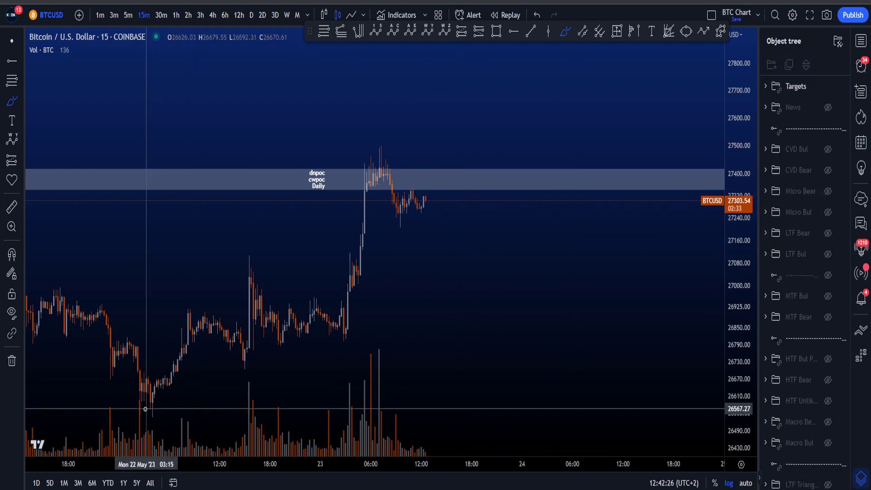
# Step: Brush a rising path with three pullbacks from the 22 May low to about 27700, and remove the extra wide stroke across the chart
pyautogui.moveTo(148, 408)
pyautogui.mouseDown()
pyautogui.moveTo(175, 380)
pyautogui.moveTo(200, 306)
pyautogui.moveTo(249, 361)
pyautogui.moveTo(272, 292)
pyautogui.moveTo(347, 344)
pyautogui.moveTo(387, 166)
pyautogui.moveTo(453, 267)
pyautogui.moveTo(509, 88)
pyautogui.mouseUp()
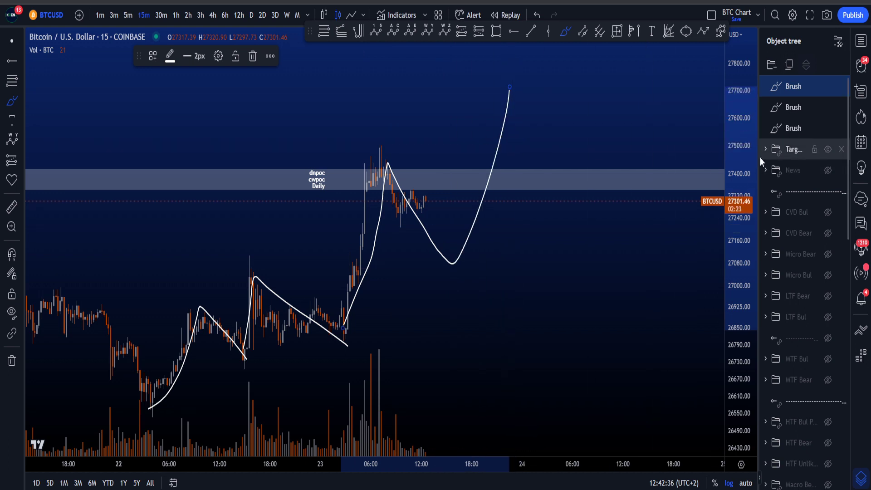
pyautogui.scroll(-5, 640, 333)
pyautogui.scroll(-2, 615, 331)
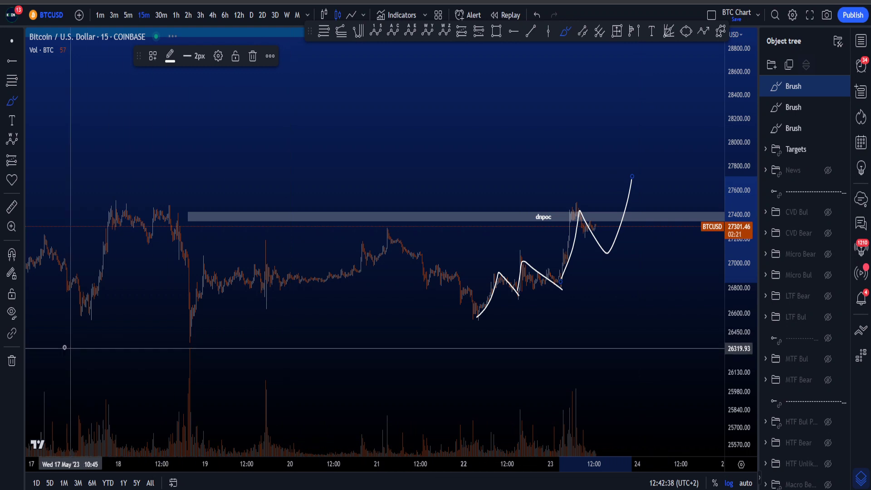
pyautogui.moveTo(46, 329)
pyautogui.mouseDown()
pyautogui.moveTo(390, 267)
pyautogui.moveTo(690, 113)
pyautogui.mouseUp()
pyautogui.press('Delete')
pyautogui.moveTo(736, 365); pyautogui.dragTo(728, 252)
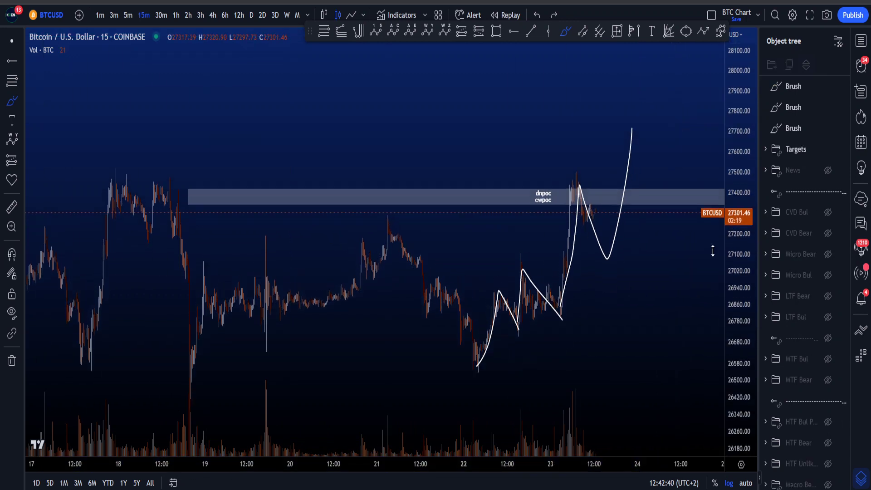
# Step: Mark spots around the projected path and sketch one long rise from the 22 May low with the brush, undoing every stroke
pyautogui.scroll(3, 481, 331)
pyautogui.moveTo(424, 345)
pyautogui.mouseDown()
pyautogui.moveTo(622, 113)
pyautogui.moveTo(377, 350)
pyautogui.moveTo(593, 140)
pyautogui.moveTo(403, 317)
pyautogui.mouseUp()
pyautogui.hotkey('ctrl', 'z')
pyautogui.scroll(-4, 406, 317)
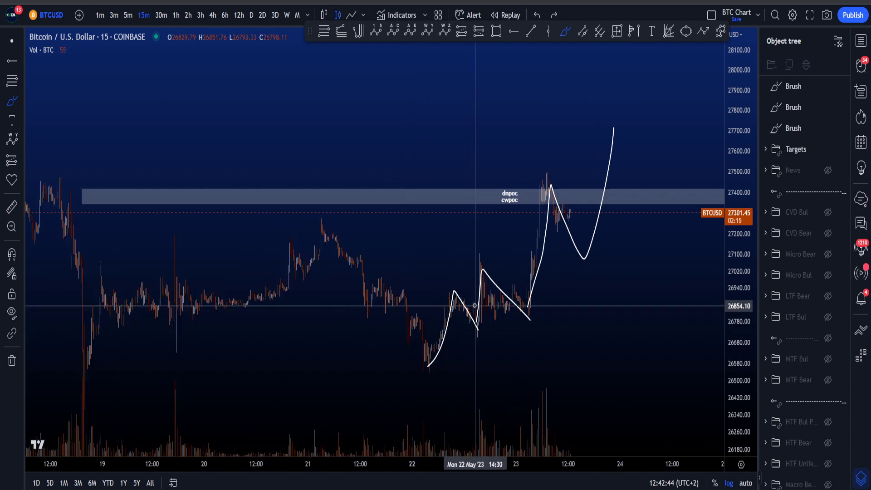
pyautogui.moveTo(676, 48)
pyautogui.mouseDown()
pyautogui.moveTo(682, 78)
pyautogui.moveTo(659, 73)
pyautogui.mouseUp()
pyautogui.hotkey('ctrl', 'z')
pyautogui.scroll(4, 655, 116)
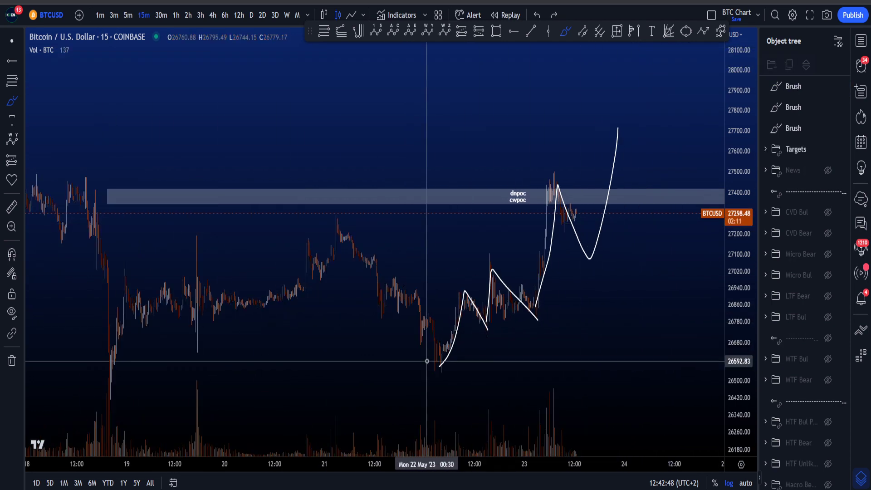
pyautogui.moveTo(440, 363); pyautogui.dragTo(638, 41)
pyautogui.hotkey('ctrl', 'z')
pyautogui.hotkey('ctrl', 'z')
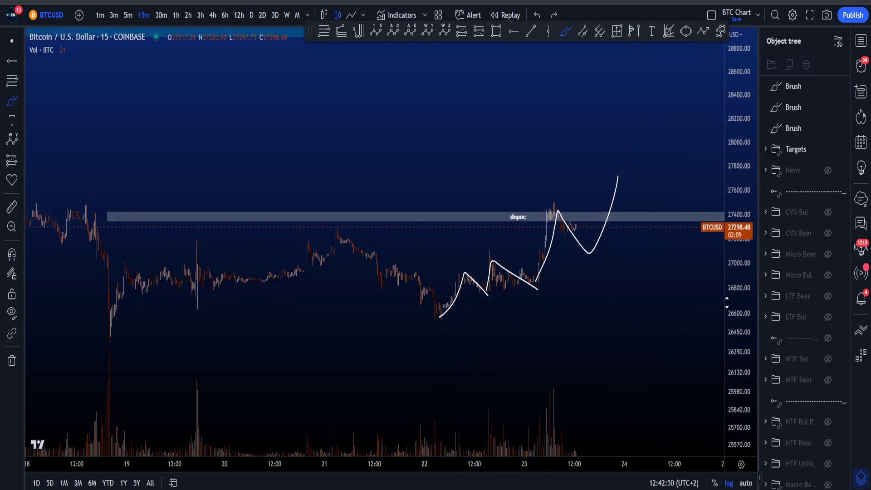
# Step: Delete the three brush strokes that form the rising path from the 22 May low
pyautogui.scroll(5, 742, 302)
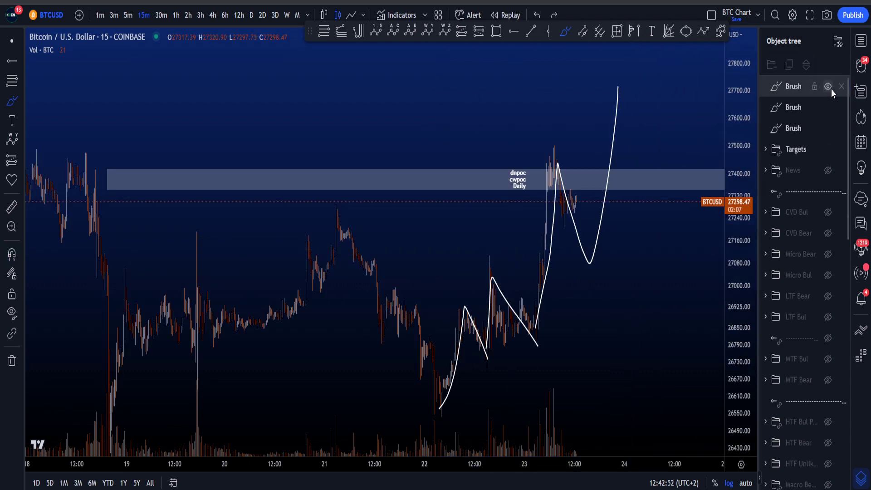
pyautogui.click(842, 86)
pyautogui.click(842, 87)
pyautogui.click(842, 87)
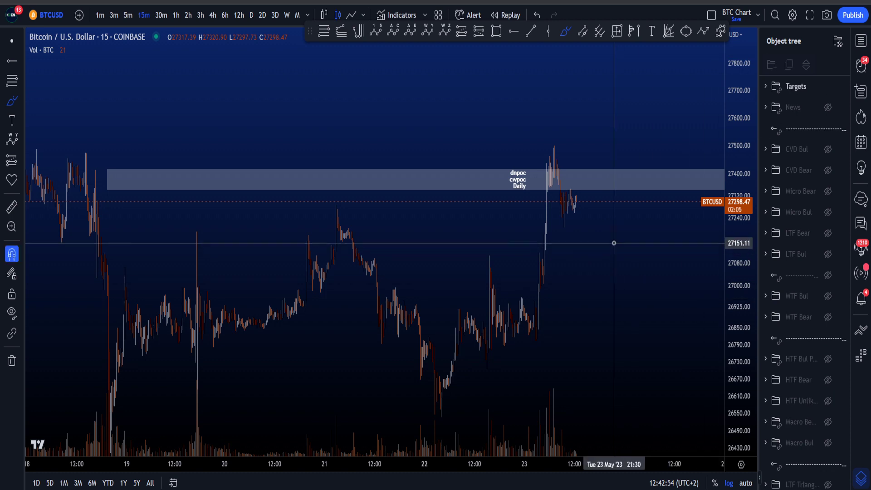
# Step: Circle the 23 May highs around the dnpoc/cwpoc zone with the brush and remove each stroke
pyautogui.scroll(3, 614, 242)
pyautogui.moveTo(582, 297); pyautogui.dragTo(547, 279)
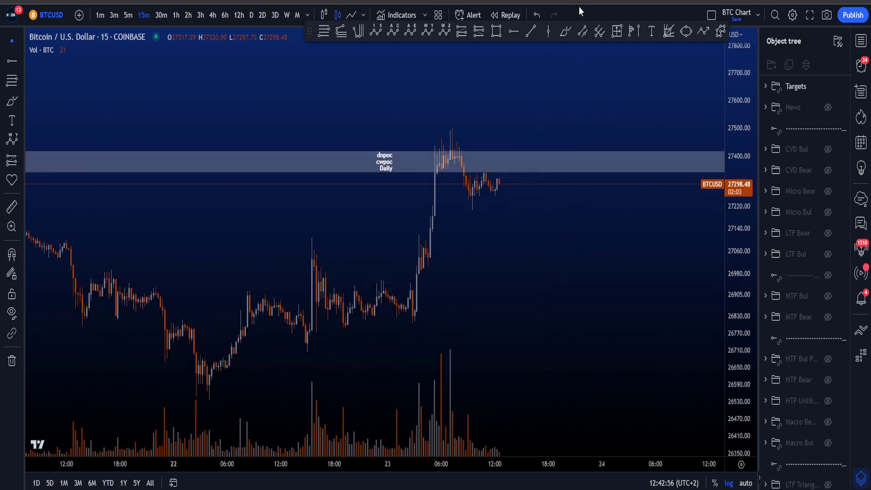
pyautogui.moveTo(390, 148)
pyautogui.mouseDown()
pyautogui.moveTo(476, 152)
pyautogui.moveTo(462, 157)
pyautogui.mouseUp()
pyautogui.hotkey('ctrl', 'z')
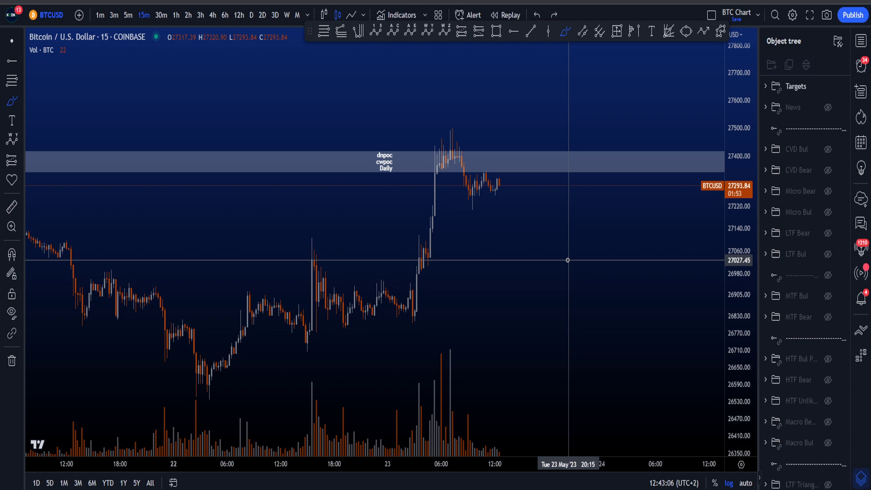
pyautogui.scroll(-2, 566, 255)
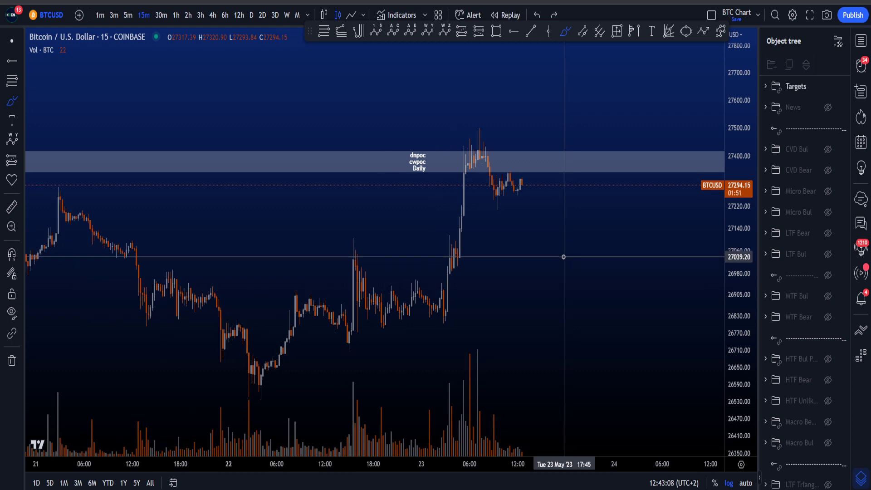
pyautogui.moveTo(437, 173)
pyautogui.mouseDown()
pyautogui.moveTo(480, 184)
pyautogui.moveTo(454, 190)
pyautogui.mouseUp()
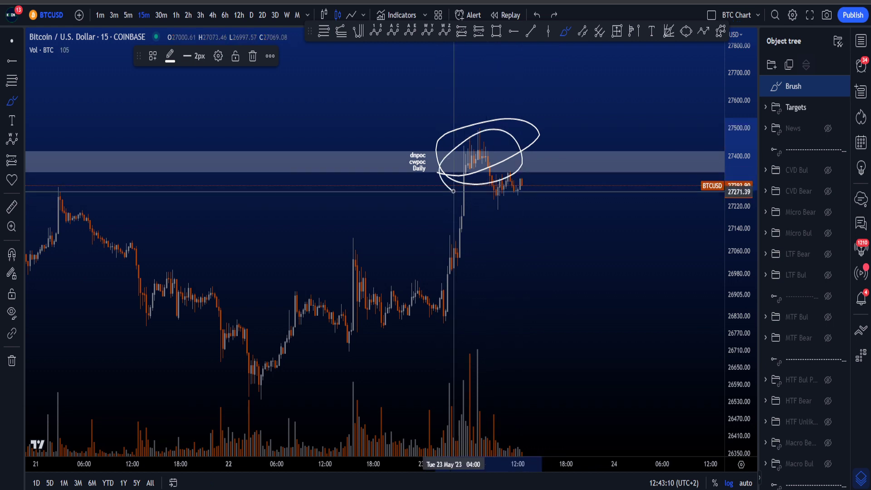
pyautogui.press('Delete')
# Step: Select the grey dnpoc/cwpoc zone, circle the 23 May peak above it with the brush, and delete the circle
pyautogui.click(12, 41)
pyautogui.moveTo(556, 237)
pyautogui.mouseDown()
pyautogui.moveTo(599, 251)
pyautogui.moveTo(587, 250)
pyautogui.mouseUp()
pyautogui.click(451, 182)
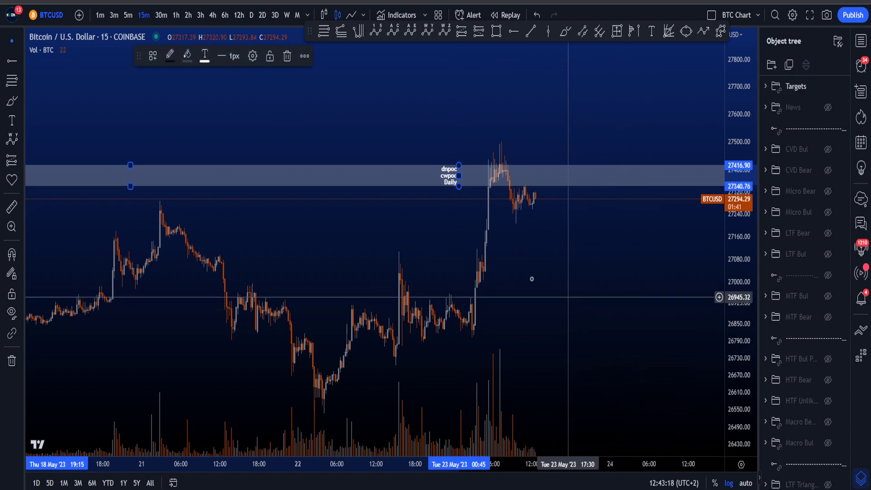
pyautogui.click(565, 31)
pyautogui.moveTo(516, 156)
pyautogui.mouseDown()
pyautogui.moveTo(439, 178)
pyautogui.moveTo(470, 217)
pyautogui.moveTo(518, 153)
pyautogui.mouseUp()
pyautogui.press('Delete')
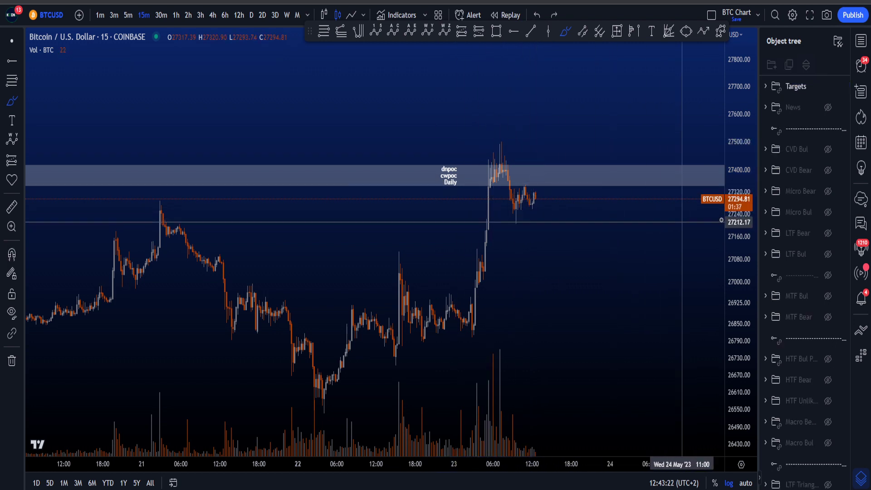
# Step: Brush over the pullback from the zone to the current price twice, removing both strokes
pyautogui.scroll(-5, 604, 208)
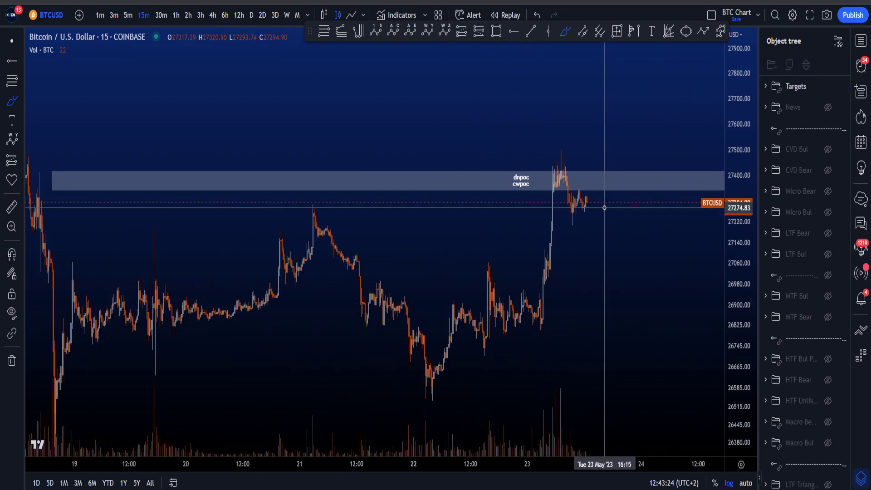
pyautogui.moveTo(573, 173); pyautogui.dragTo(602, 209)
pyautogui.hotkey('ctrl', 'z')
pyautogui.scroll(5, 617, 224)
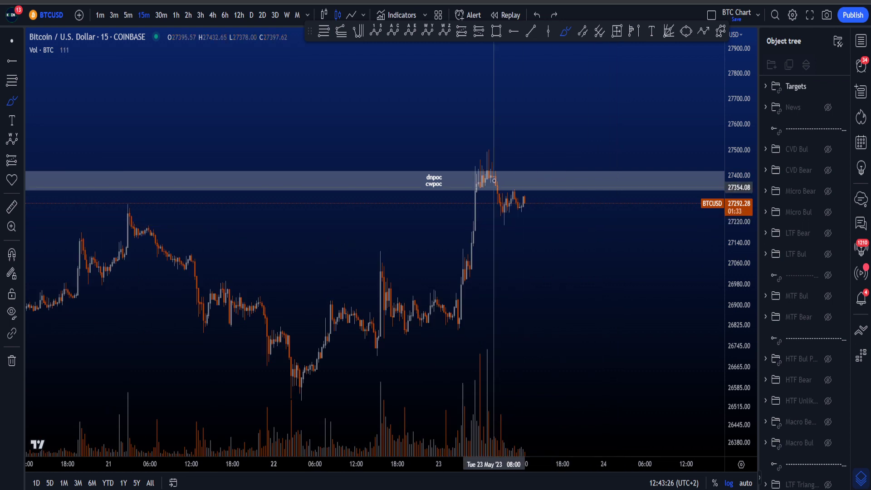
pyautogui.moveTo(493, 180)
pyautogui.mouseDown()
pyautogui.moveTo(506, 220)
pyautogui.moveTo(527, 190)
pyautogui.mouseUp()
pyautogui.press('Delete')
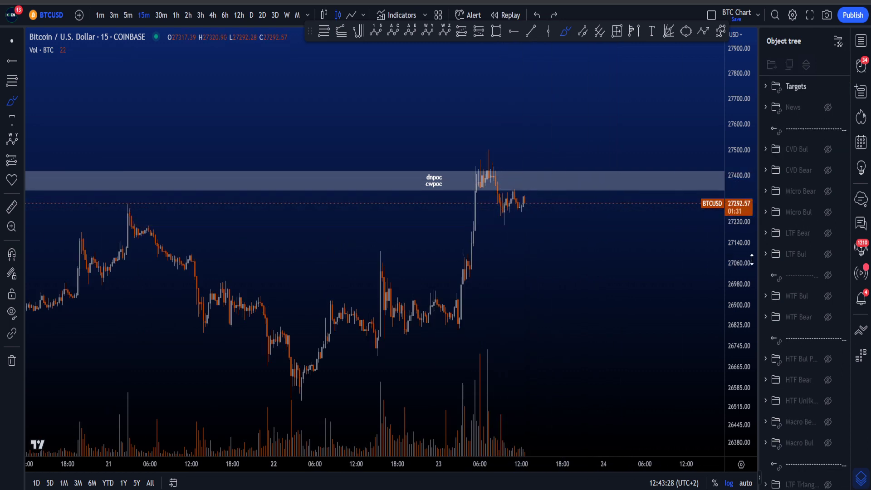
# Step: Show the Micro Bear drawings and brush the rise from the 22 May low to (W), deleting the stroke
pyautogui.click(828, 193)
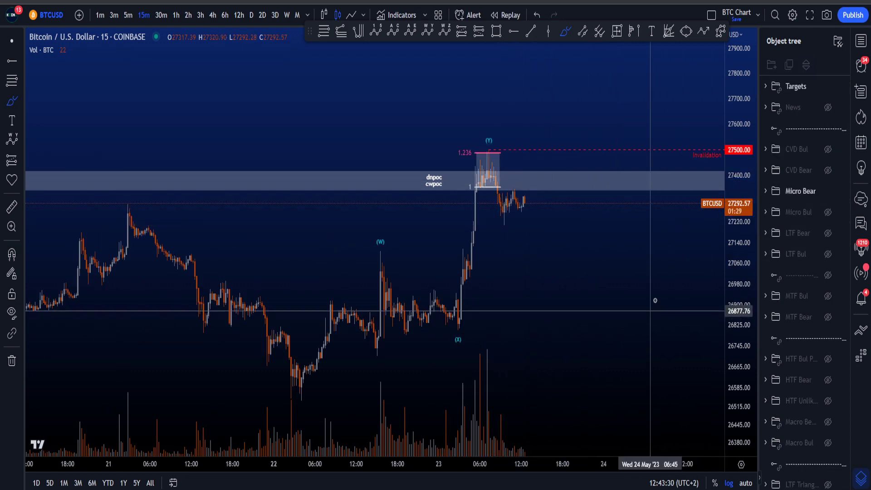
pyautogui.scroll(2, 586, 310)
pyautogui.moveTo(243, 398); pyautogui.dragTo(321, 329)
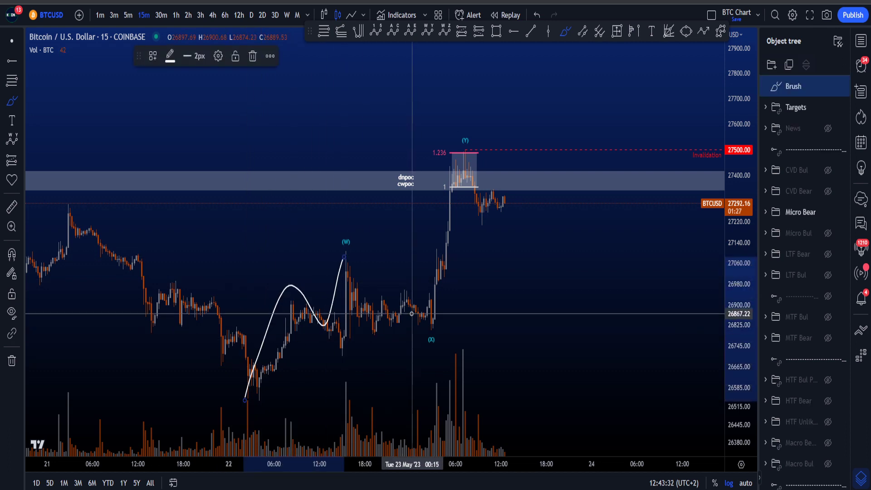
pyautogui.press('Delete')
# Step: Outline the converging range between (W) and (X) with brush lines and undo all of them
pyautogui.moveTo(329, 265); pyautogui.dragTo(436, 303)
pyautogui.moveTo(343, 334); pyautogui.dragTo(443, 326)
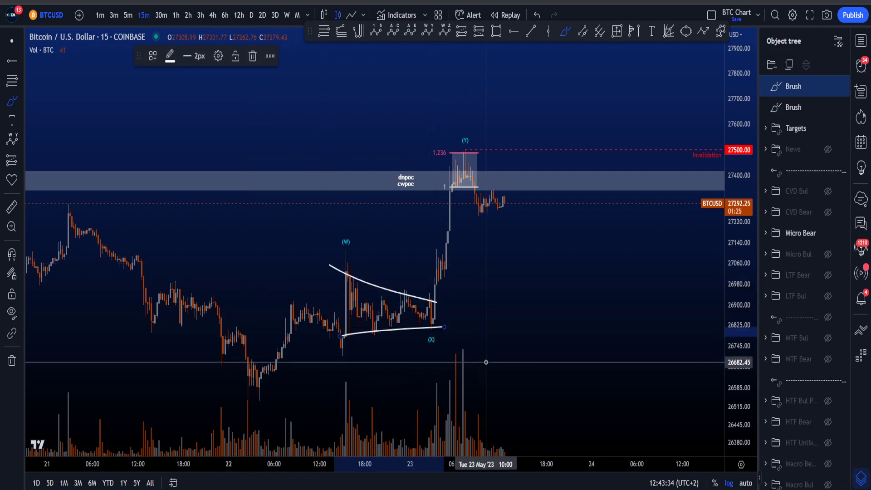
pyautogui.hotkey('ctrl', 'z')
pyautogui.hotkey('ctrl', 'z')
pyautogui.hotkey('ctrl', 'z')
pyautogui.moveTo(330, 275)
pyautogui.mouseDown()
pyautogui.moveTo(367, 354)
pyautogui.moveTo(412, 346)
pyautogui.moveTo(429, 332)
pyautogui.moveTo(403, 311)
pyautogui.mouseUp()
pyautogui.hotkey('ctrl', 'z')
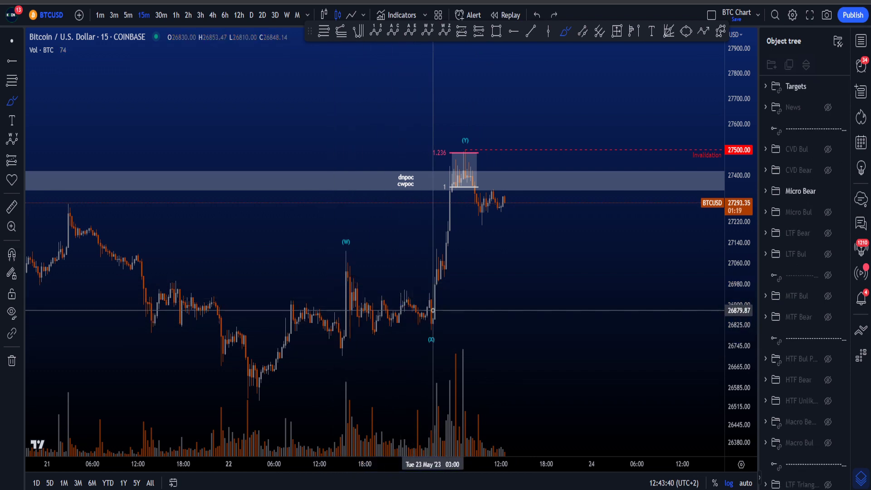
# Step: Brush the rise from (X) to (Y) and circle the 1 to 1.236 extension box, undoing every stroke
pyautogui.moveTo(424, 327)
pyautogui.mouseDown()
pyautogui.moveTo(444, 270)
pyautogui.moveTo(464, 150)
pyautogui.mouseUp()
pyautogui.hotkey('ctrl', 'z')
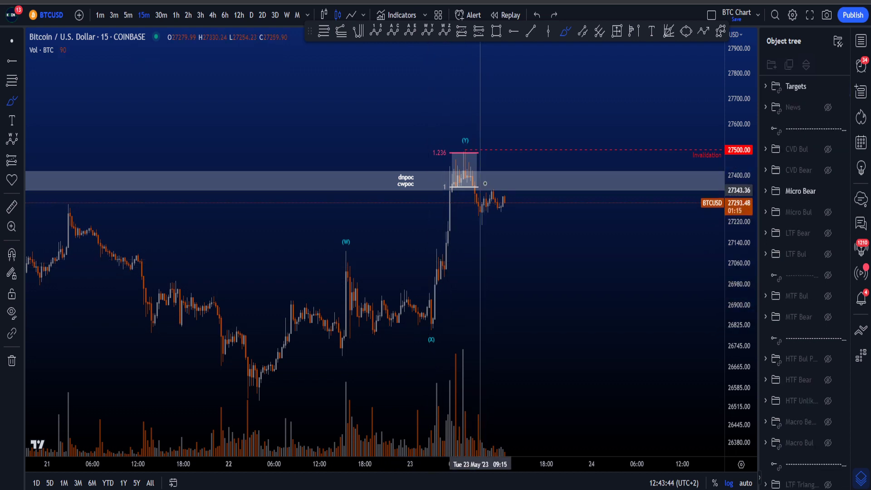
pyautogui.moveTo(485, 188)
pyautogui.mouseDown()
pyautogui.moveTo(424, 186)
pyautogui.moveTo(499, 163)
pyautogui.mouseUp()
pyautogui.moveTo(435, 195)
pyautogui.mouseDown()
pyautogui.moveTo(487, 195)
pyautogui.moveTo(431, 175)
pyautogui.mouseUp()
pyautogui.moveTo(484, 181); pyautogui.dragTo(446, 198)
pyautogui.hotkey('ctrl', 'z')
pyautogui.moveTo(469, 134)
pyautogui.mouseDown()
pyautogui.moveTo(475, 140)
pyautogui.moveTo(461, 135)
pyautogui.mouseUp()
pyautogui.hotkey('ctrl', 'z')
# Step: Sketch declines from the (Y) high and the current price, circle the (Y) peak, and undo each brush stroke
pyautogui.moveTo(471, 176)
pyautogui.mouseDown()
pyautogui.moveTo(513, 274)
pyautogui.moveTo(569, 259)
pyautogui.moveTo(490, 247)
pyautogui.moveTo(582, 371)
pyautogui.mouseUp()
pyautogui.hotkey('ctrl', 'z')
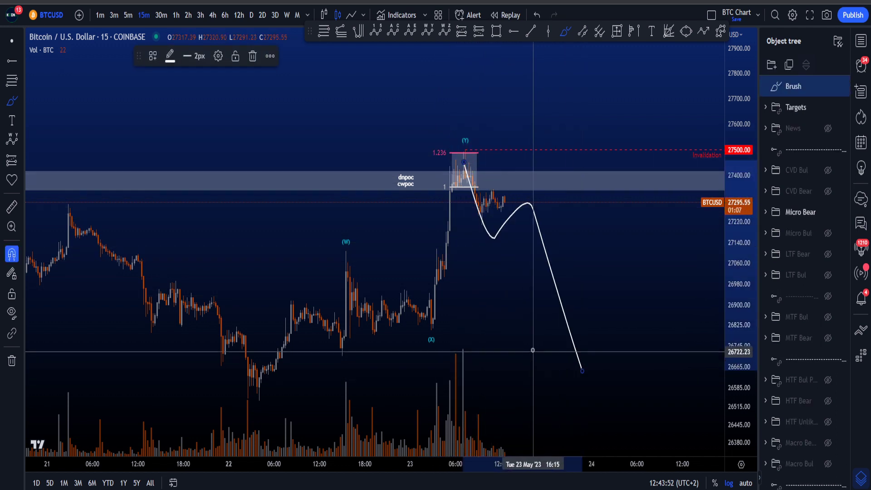
pyautogui.hotkey('ctrl', 'z')
pyautogui.moveTo(499, 224); pyautogui.dragTo(573, 412)
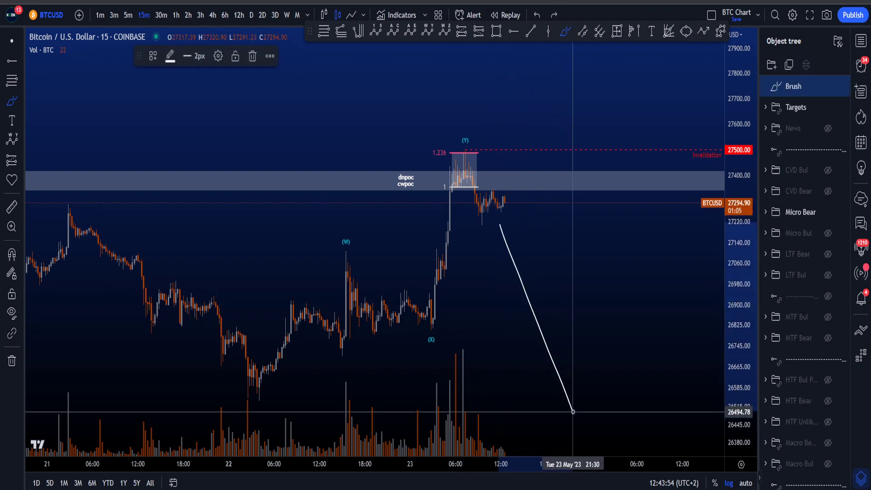
pyautogui.hotkey('ctrl', 'z')
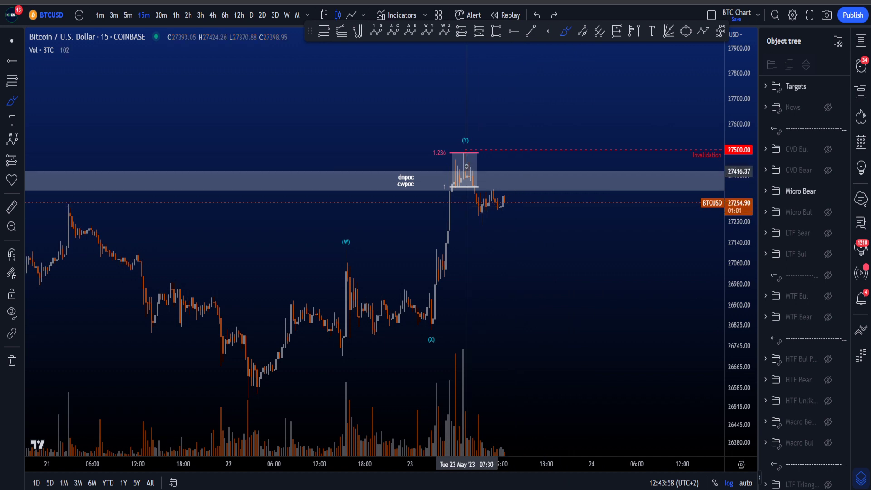
pyautogui.moveTo(474, 145)
pyautogui.mouseDown()
pyautogui.moveTo(452, 152)
pyautogui.moveTo(469, 170)
pyautogui.moveTo(472, 141)
pyautogui.mouseUp()
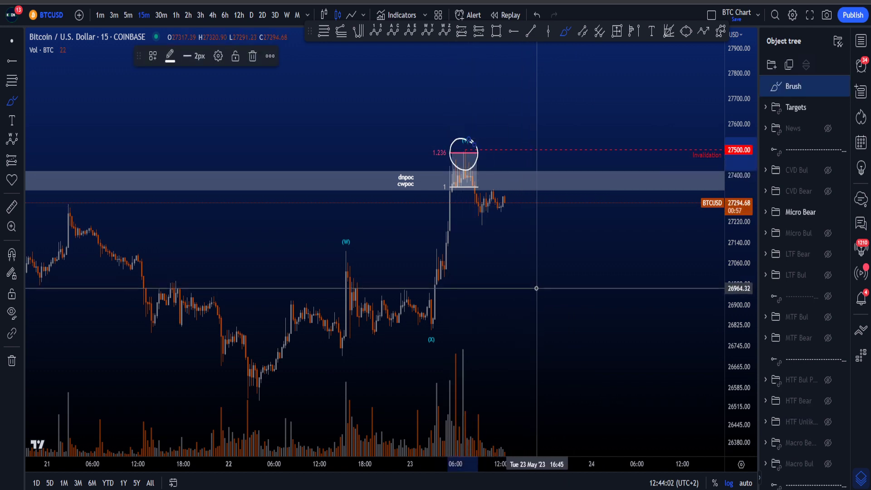
pyautogui.hotkey('ctrl', 'z')
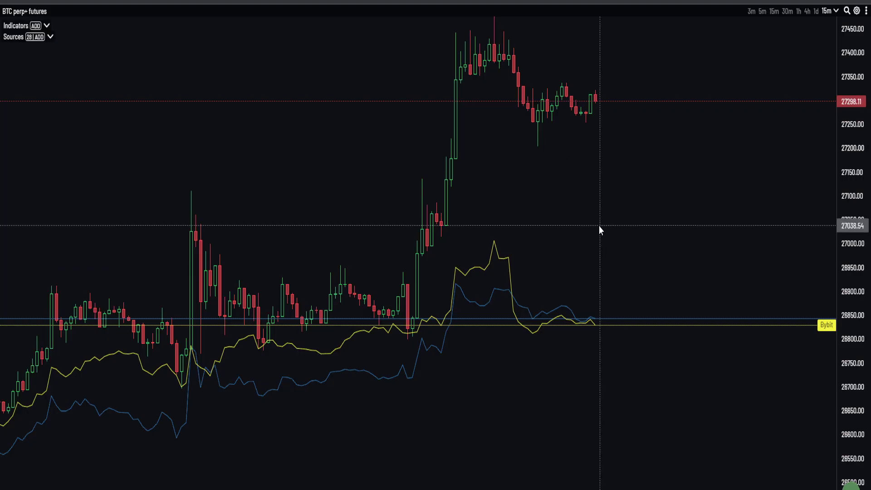
# Step: Switch to the BTC perp+ futures chart and examine the 15m candles against the yellow Bybit line and the blue line
pyautogui.scroll(5, 661, 233)
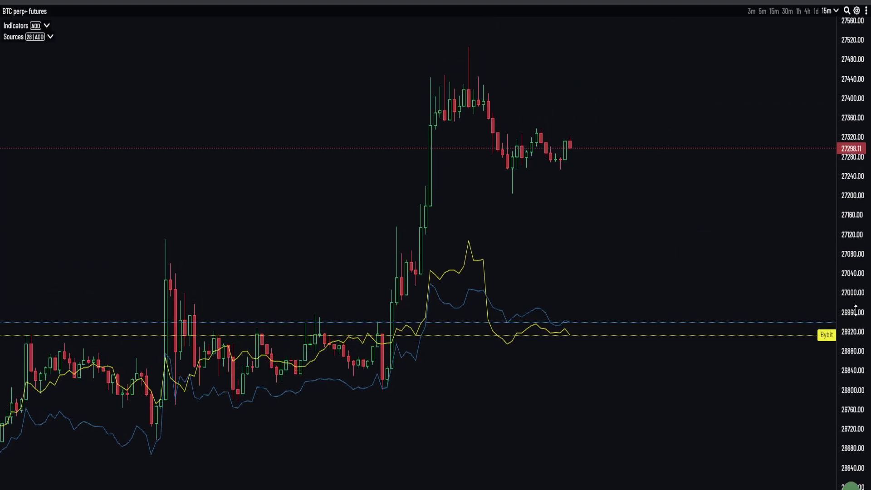
pyautogui.moveTo(689, 178); pyautogui.dragTo(675, 217)
pyautogui.moveTo(798, 92); pyautogui.dragTo(792, 50)
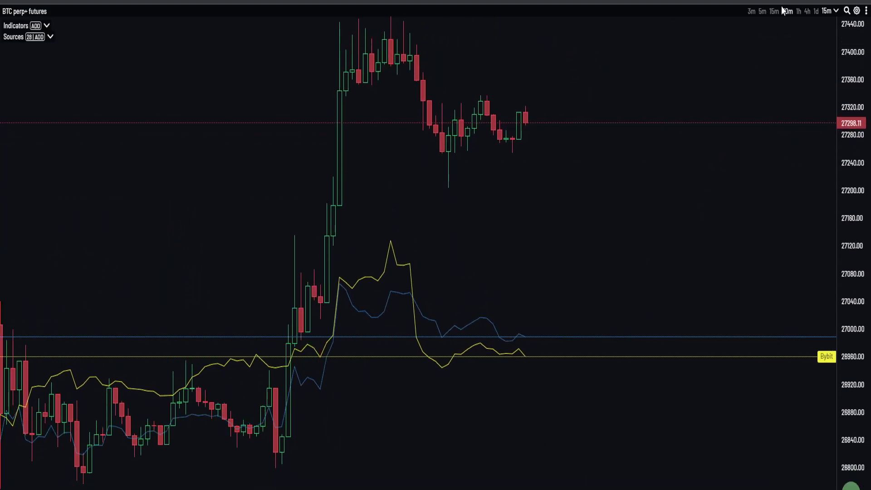
pyautogui.click(782, 10)
pyautogui.moveTo(843, 75); pyautogui.dragTo(843, 181)
pyautogui.moveTo(766, 244); pyautogui.dragTo(753, 191)
pyautogui.scroll(-2, 752, 191)
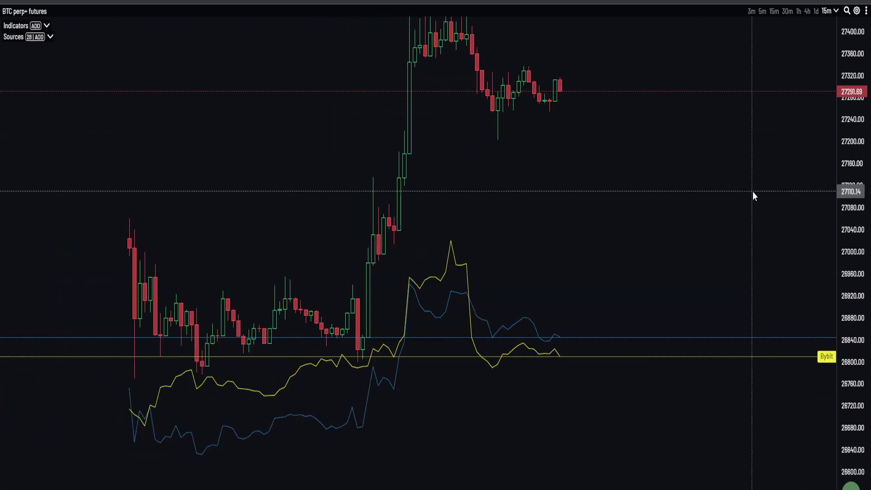
pyautogui.moveTo(846, 111); pyautogui.dragTo(843, 191)
pyautogui.scroll(-2, 734, 195)
pyautogui.moveTo(725, 190); pyautogui.dragTo(699, 237)
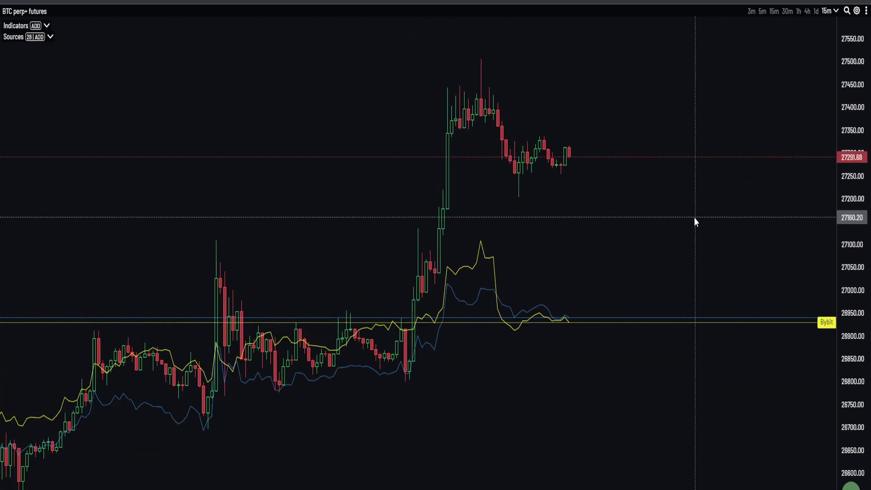
pyautogui.scroll(1, 694, 217)
pyautogui.moveTo(840, 250); pyautogui.dragTo(840, 226)
pyautogui.moveTo(778, 223); pyautogui.dragTo(761, 234)
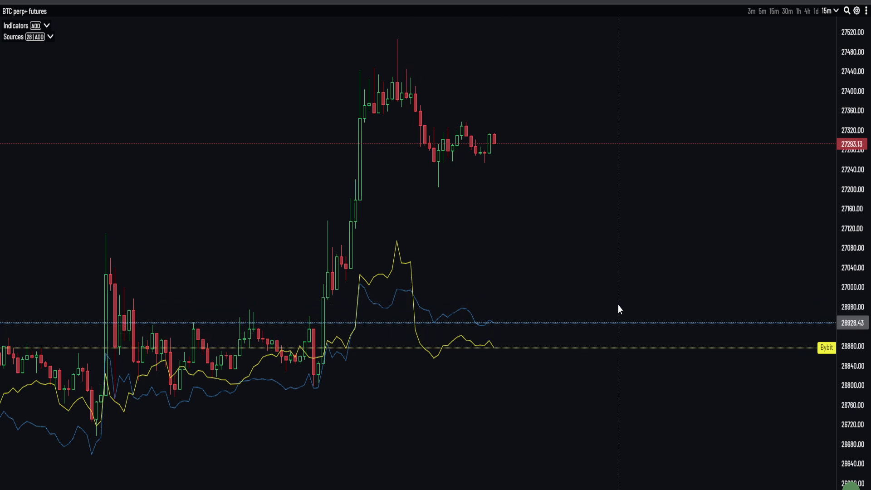
# Step: Compare the yellow Bybit line with the blue line through the latest rally and pullback at closer range
pyautogui.scroll(1, 611, 267)
pyautogui.moveTo(846, 265); pyautogui.dragTo(846, 237)
pyautogui.scroll(1, 626, 195)
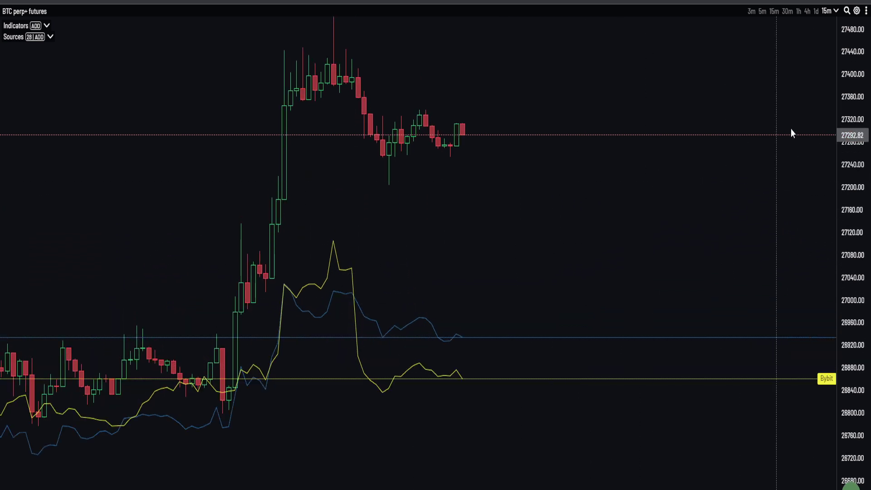
pyautogui.moveTo(841, 160); pyautogui.dragTo(833, 181)
pyautogui.moveTo(744, 248); pyautogui.dragTo(695, 215)
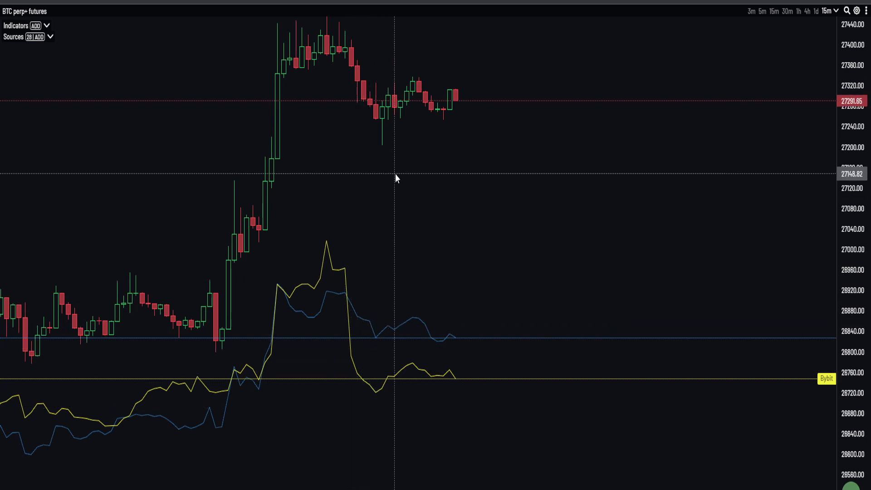
pyautogui.moveTo(394, 175); pyautogui.dragTo(392, 218)
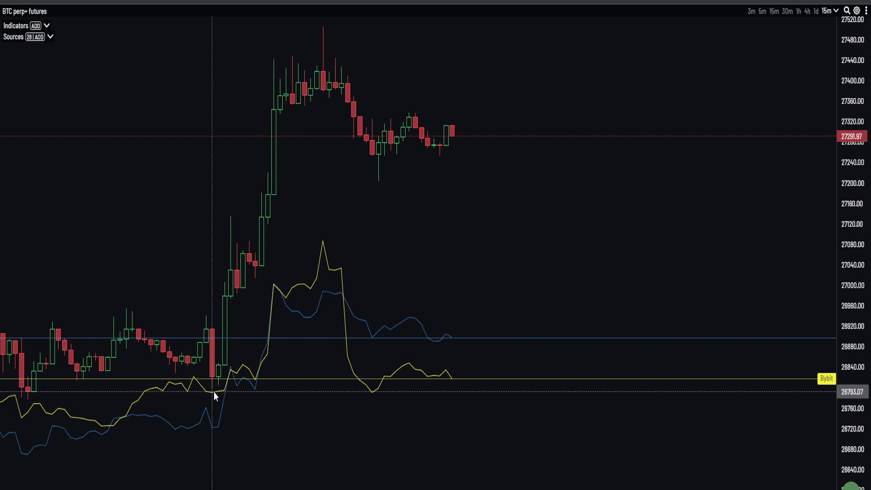
pyautogui.moveTo(250, 293); pyautogui.dragTo(245, 298)
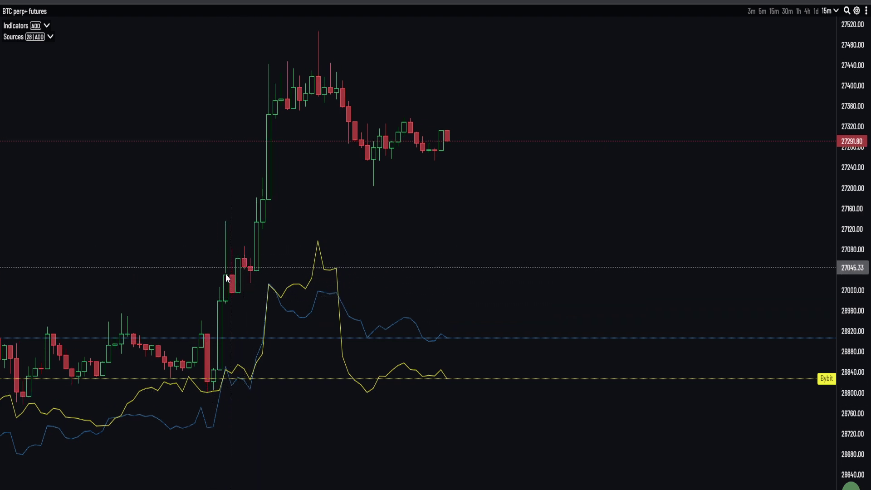
pyautogui.moveTo(250, 300); pyautogui.dragTo(241, 307)
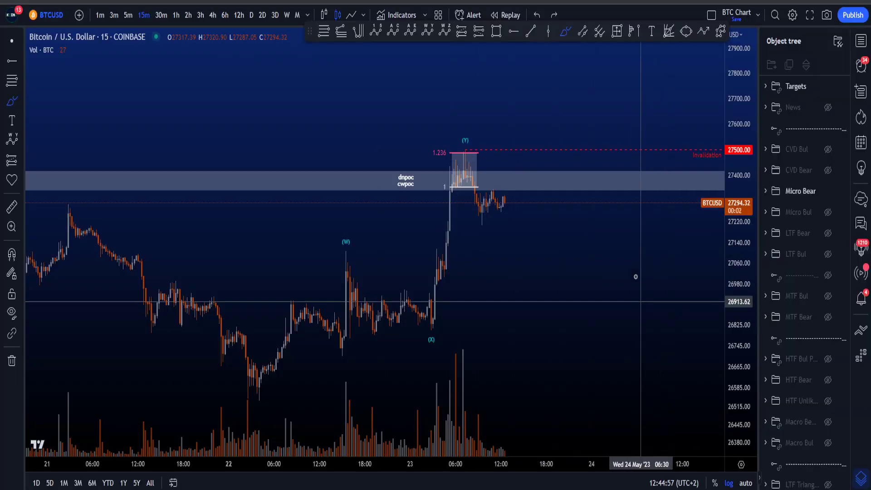
# Step: Brush marks on the latest rally's base and a decline from the current price, undoing each stroke
pyautogui.scroll(3, 641, 302)
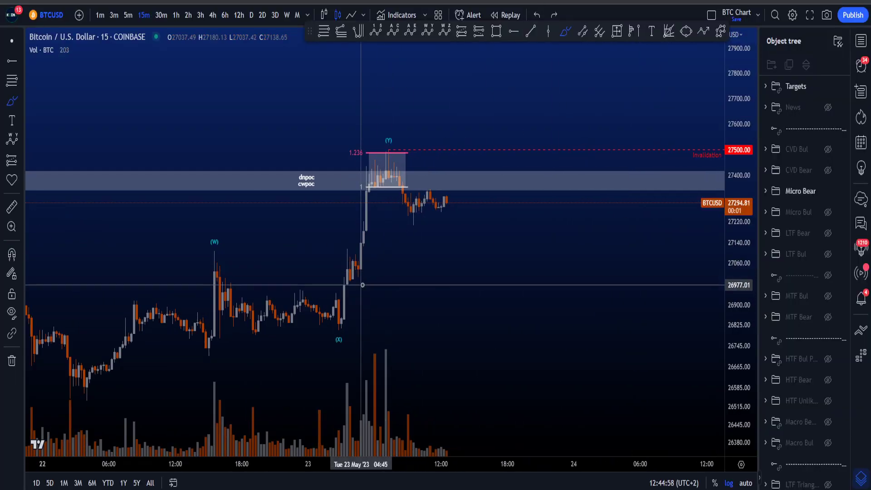
pyautogui.moveTo(364, 271)
pyautogui.mouseDown()
pyautogui.moveTo(360, 283)
pyautogui.moveTo(363, 272)
pyautogui.mouseUp()
pyautogui.hotkey('ctrl', 'z')
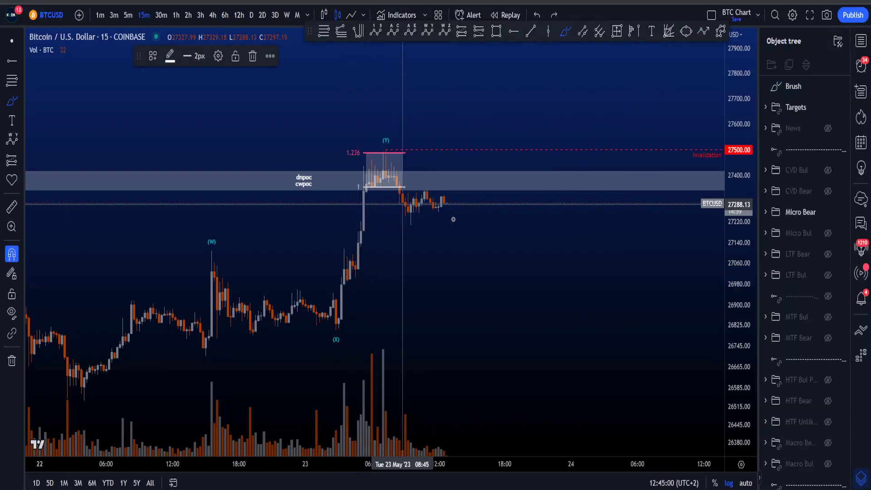
pyautogui.moveTo(446, 204); pyautogui.dragTo(475, 246)
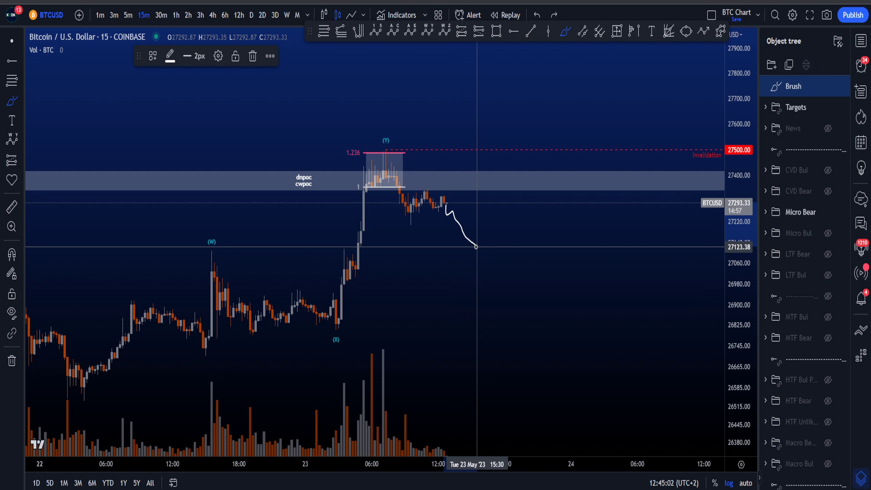
pyautogui.hotkey('ctrl', 'z')
pyautogui.moveTo(356, 277); pyautogui.dragTo(347, 275)
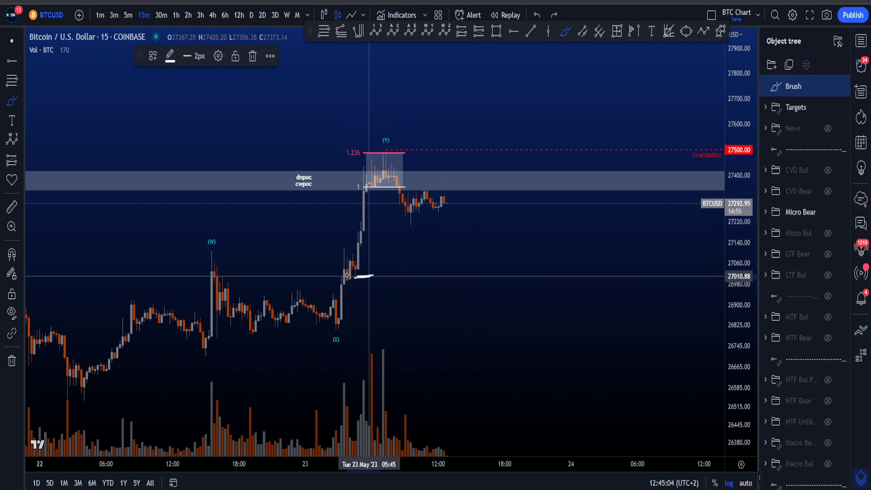
pyautogui.hotkey('ctrl', 'z')
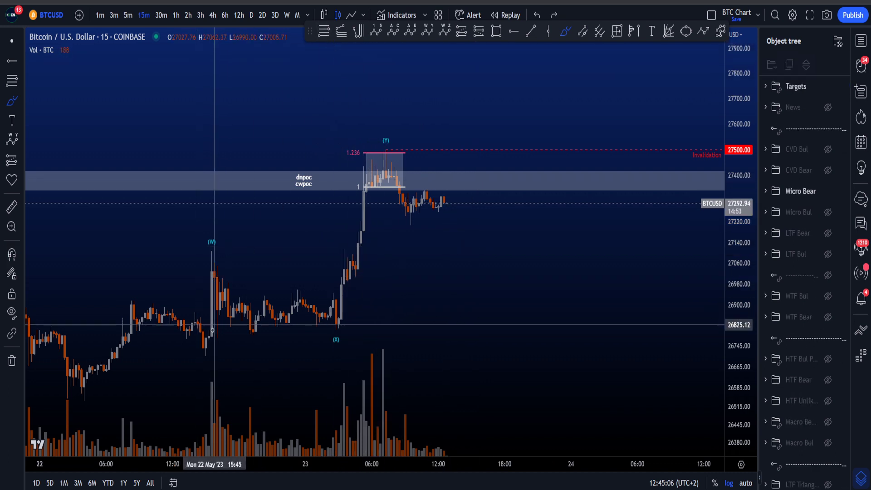
# Step: Hide the Micro Bear drawings and brush a wave path from the 22 May low through the recent high into a decline
pyautogui.click(827, 191)
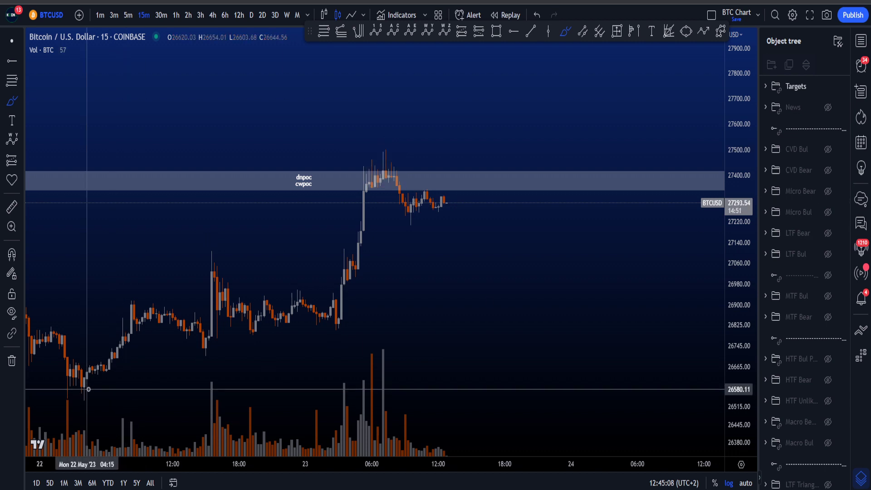
pyautogui.moveTo(91, 383)
pyautogui.mouseDown()
pyautogui.moveTo(207, 317)
pyautogui.moveTo(359, 195)
pyautogui.moveTo(380, 157)
pyautogui.moveTo(430, 240)
pyautogui.mouseUp()
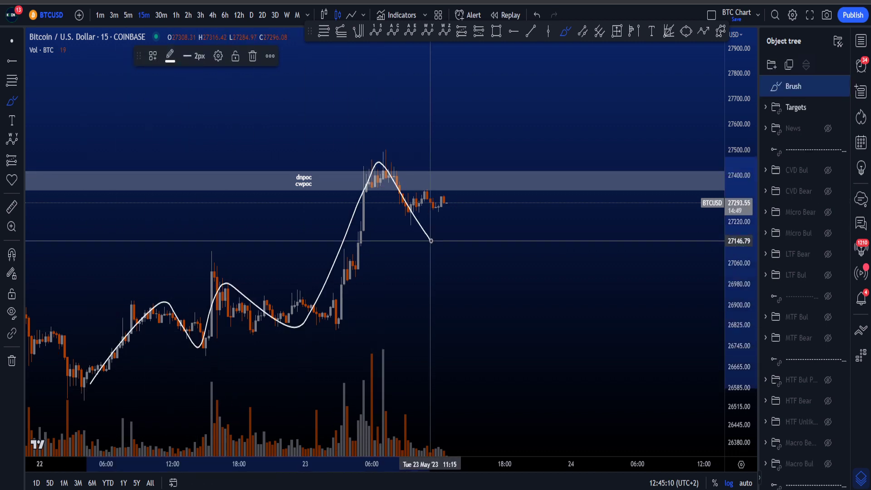
# Step: Draw a Fib Retracement from 26803.46 to 27500.00, apply the w2 template, and shift it to start at the recent pullback
pyautogui.click(324, 31)
pyautogui.click(336, 330)
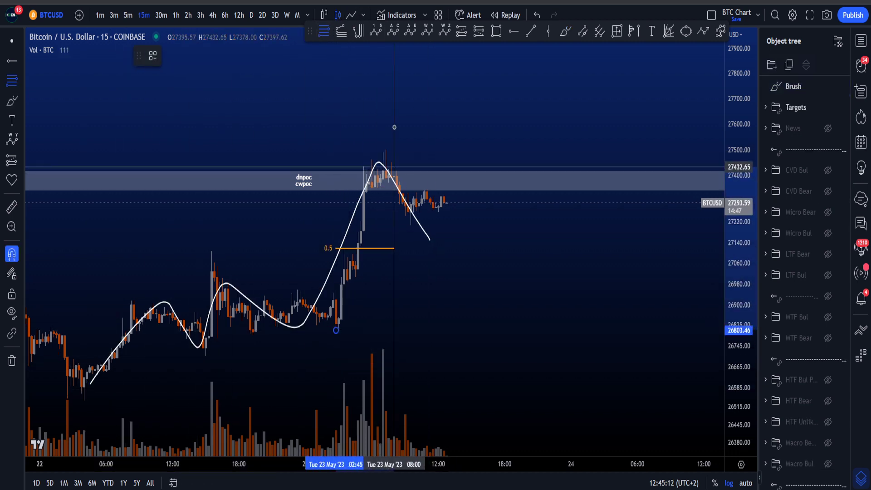
pyautogui.click(386, 150)
pyautogui.click(155, 57)
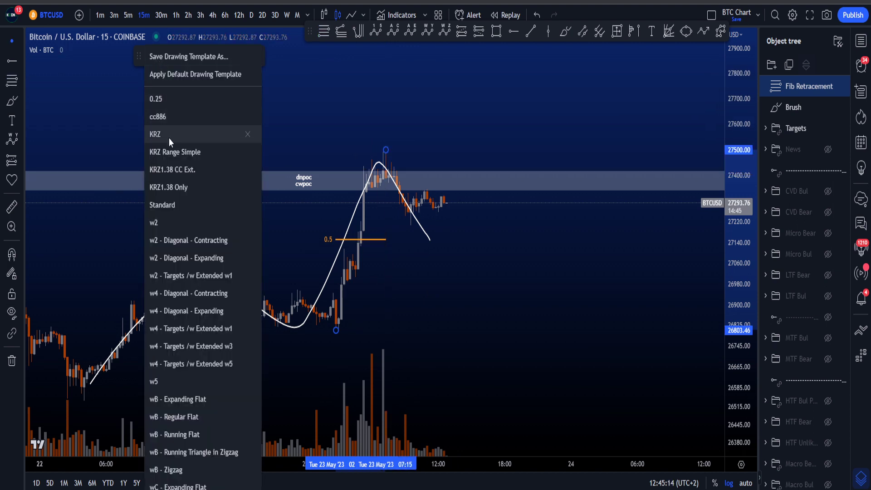
pyautogui.click(175, 222)
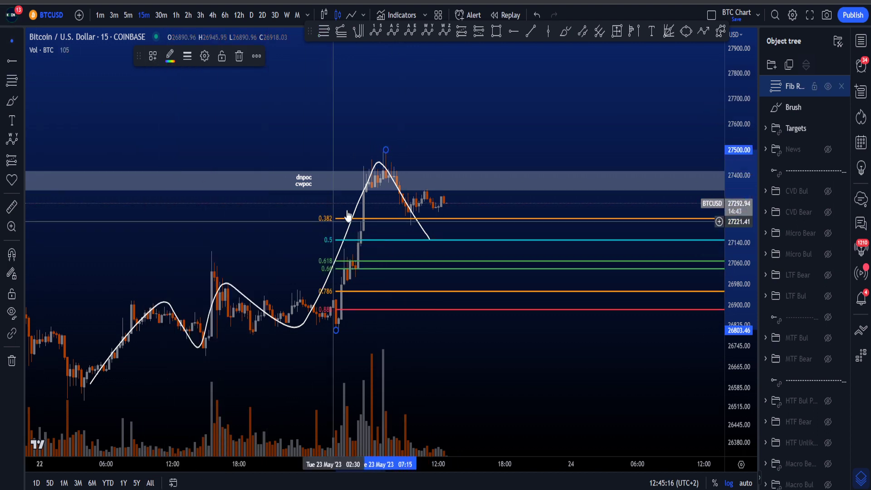
pyautogui.moveTo(381, 225); pyautogui.dragTo(456, 220)
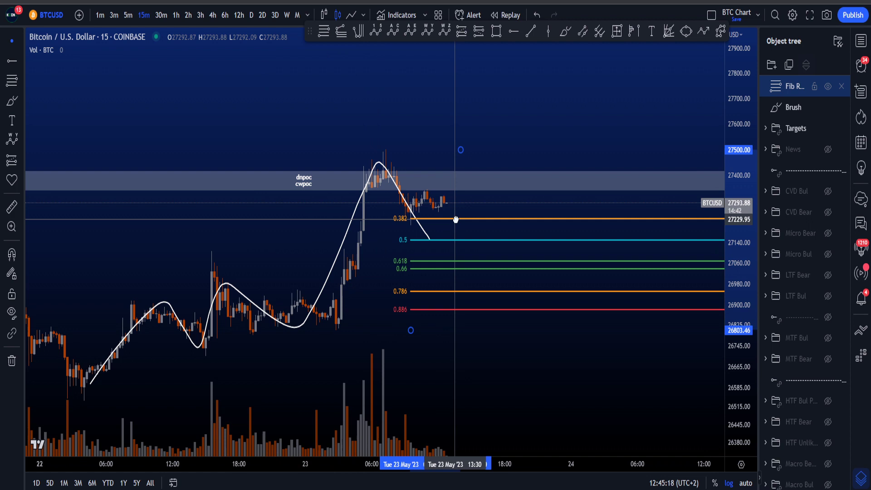
# Step: Circle the 0.5, 0.618–0.66 and 0.786 retracement levels, sketch declines from the current price, and undo every brush stroke
pyautogui.click(565, 31)
pyautogui.moveTo(403, 228)
pyautogui.mouseDown()
pyautogui.moveTo(411, 239)
pyautogui.moveTo(390, 271)
pyautogui.moveTo(412, 266)
pyautogui.moveTo(407, 277)
pyautogui.mouseUp()
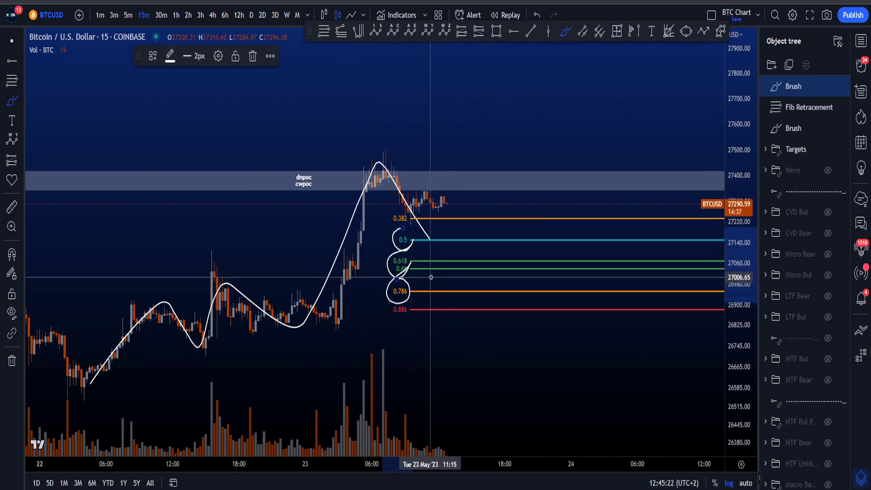
pyautogui.hotkey('ctrl', 'z')
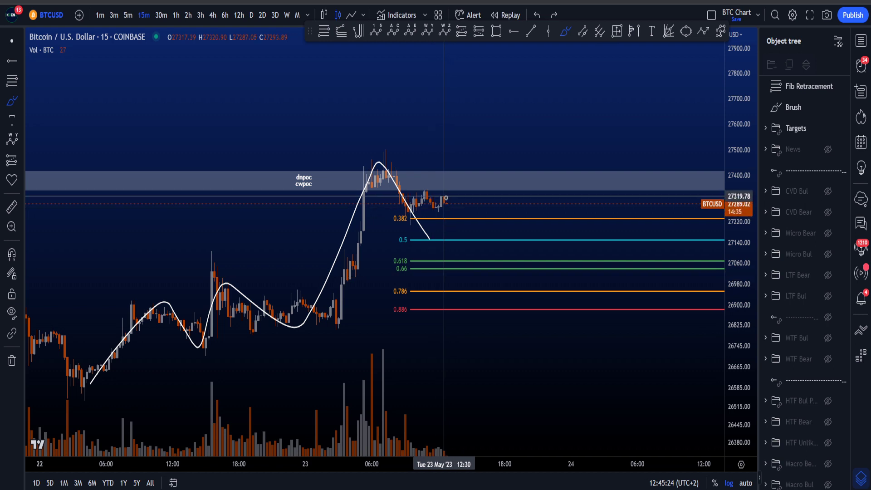
pyautogui.moveTo(448, 199); pyautogui.dragTo(469, 245)
pyautogui.hotkey('ctrl', 'z')
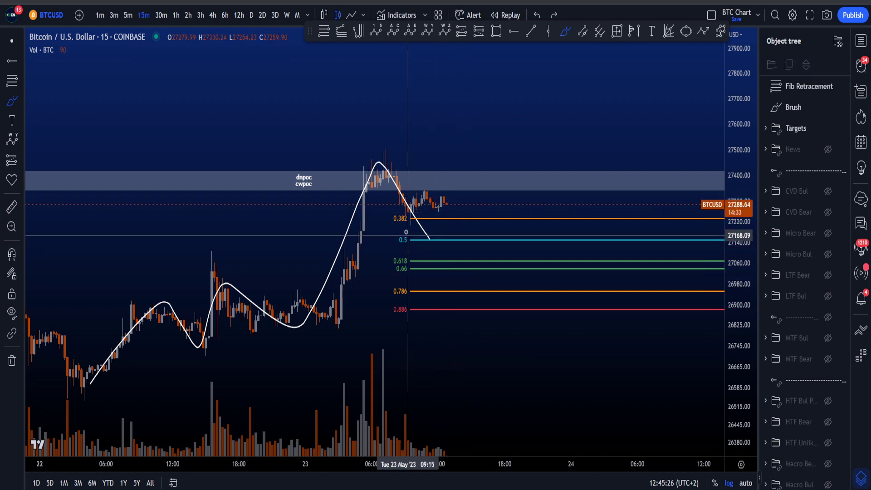
pyautogui.moveTo(407, 235)
pyautogui.mouseDown()
pyautogui.moveTo(399, 243)
pyautogui.moveTo(409, 262)
pyautogui.mouseUp()
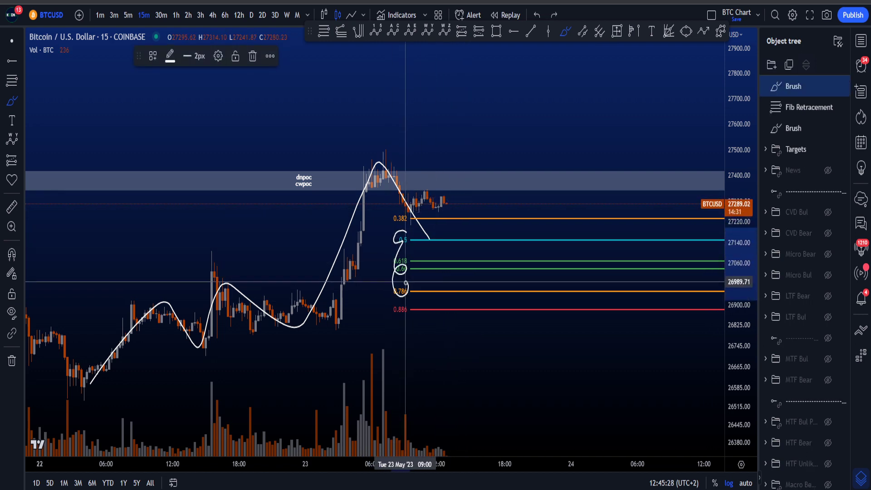
pyautogui.hotkey('ctrl', 'z')
pyautogui.moveTo(446, 200); pyautogui.dragTo(475, 249)
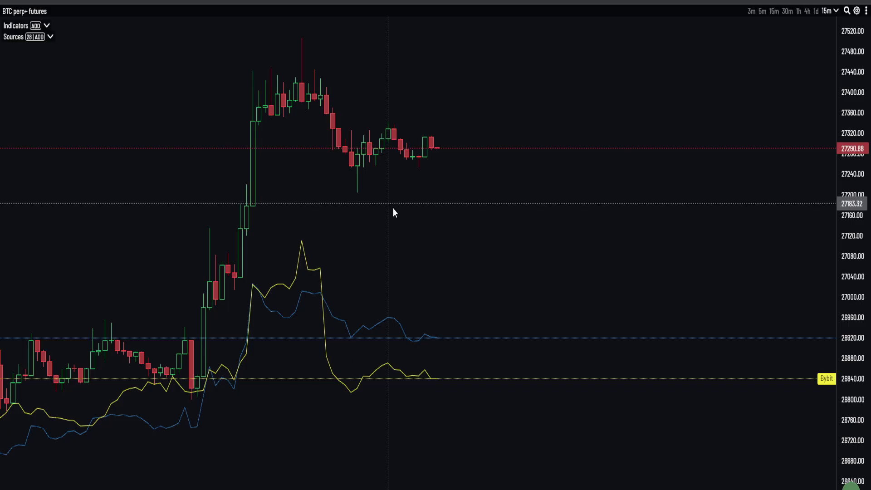
# Step: Switch to the BTC perp+ futures chart and examine the Bybit and blue lines across the 15m rally and earlier swings
pyautogui.scroll(-2, 417, 215)
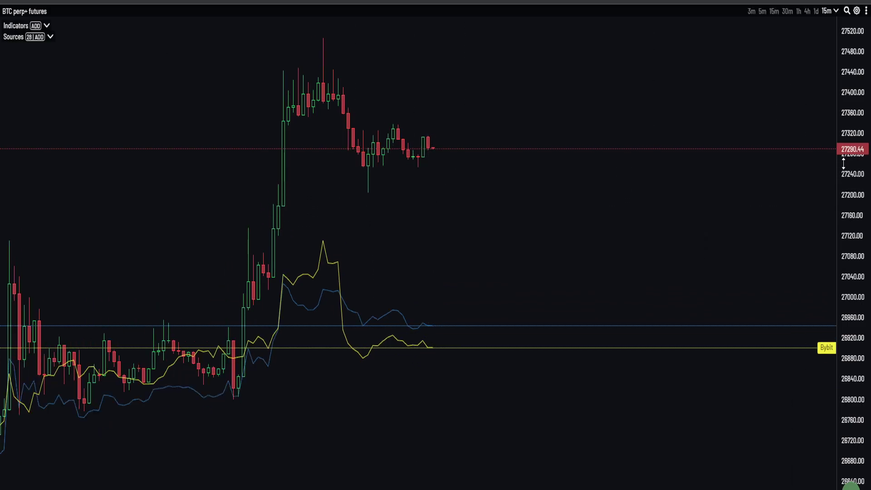
pyautogui.moveTo(844, 164); pyautogui.dragTo(844, 196)
pyautogui.moveTo(614, 244); pyautogui.dragTo(623, 198)
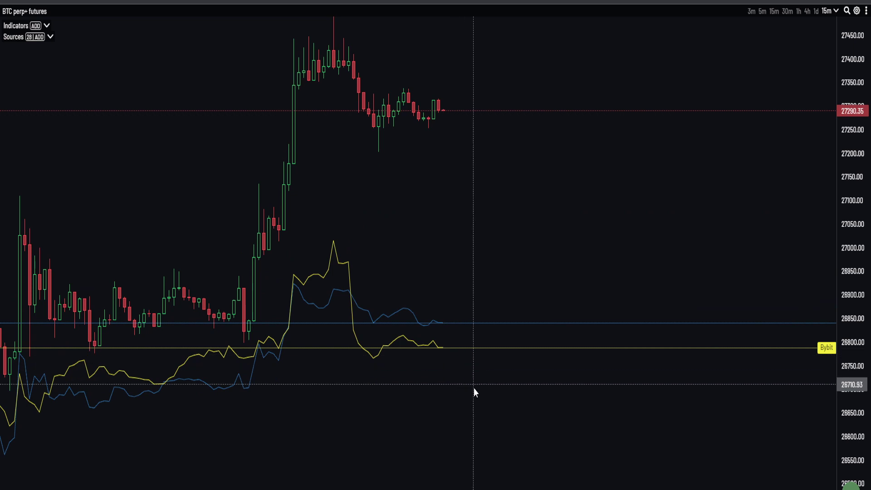
pyautogui.scroll(-1, 396, 369)
pyautogui.moveTo(314, 376); pyautogui.dragTo(360, 353)
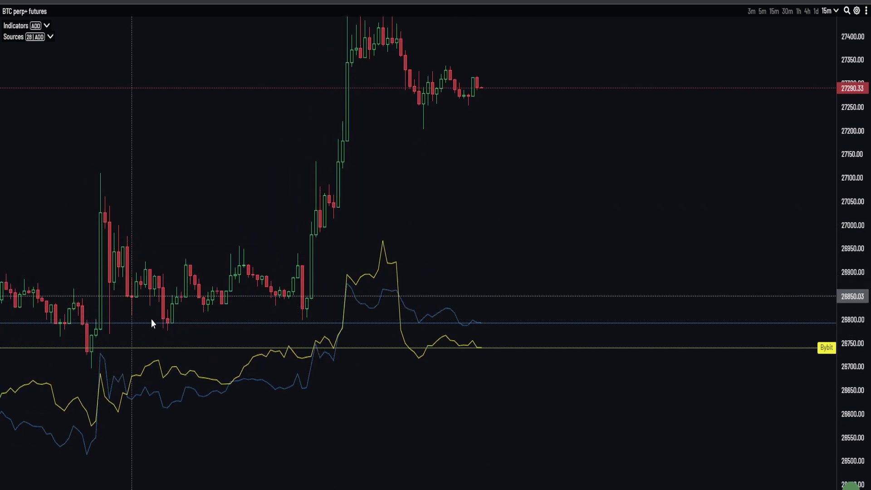
pyautogui.moveTo(299, 324); pyautogui.dragTo(249, 357)
pyautogui.moveTo(445, 168); pyautogui.dragTo(426, 222)
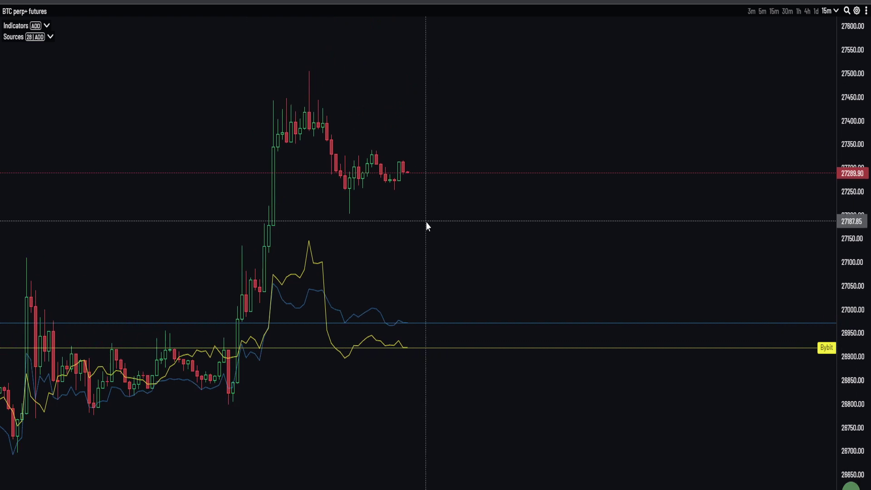
# Step: Set the futures chart to 5m and compare the Bybit and blue lines over the latest swings
pyautogui.moveTo(847, 325); pyautogui.dragTo(812, 50)
pyautogui.scroll(3, 562, 73)
pyautogui.click(762, 11)
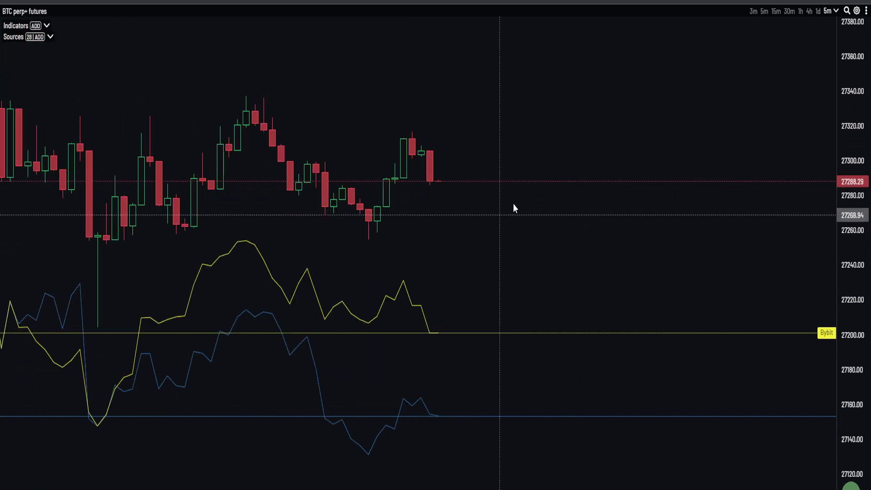
pyautogui.moveTo(513, 203); pyautogui.dragTo(521, 168)
pyautogui.moveTo(869, 158); pyautogui.dragTo(789, 184)
pyautogui.moveTo(609, 219); pyautogui.dragTo(597, 232)
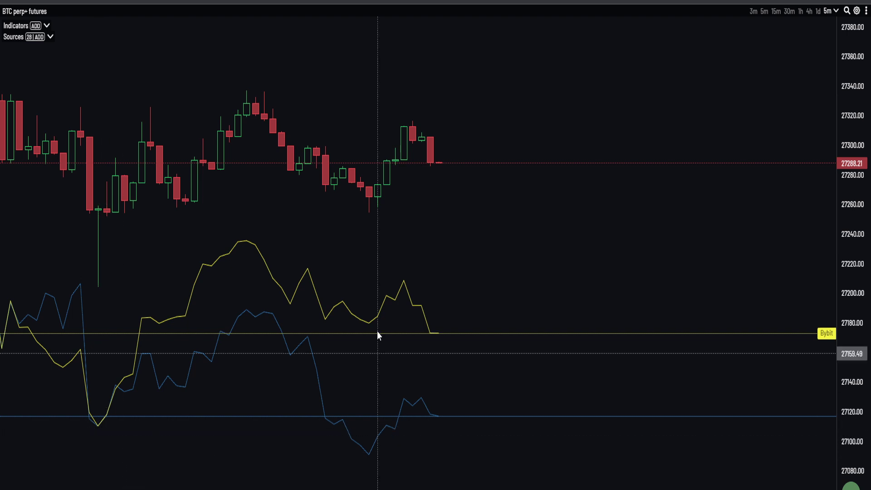
pyautogui.moveTo(450, 198); pyautogui.dragTo(445, 246)
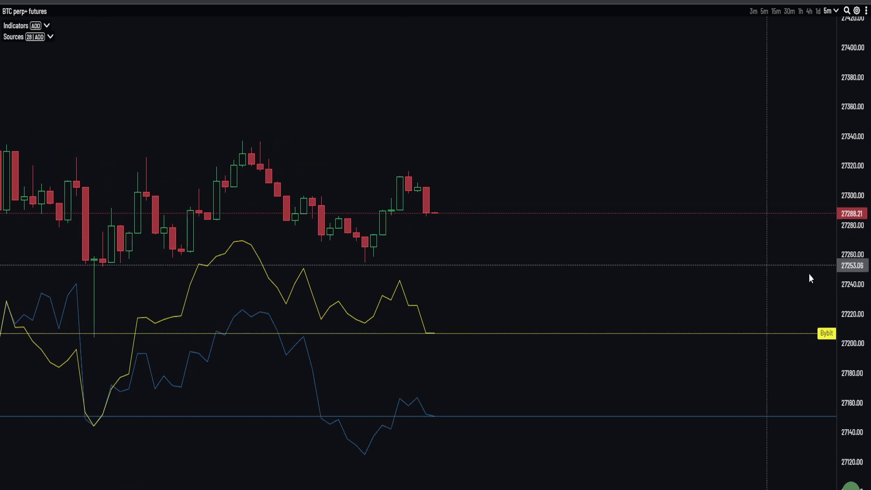
pyautogui.moveTo(846, 295); pyautogui.dragTo(789, 41)
pyautogui.scroll(5, 504, 104)
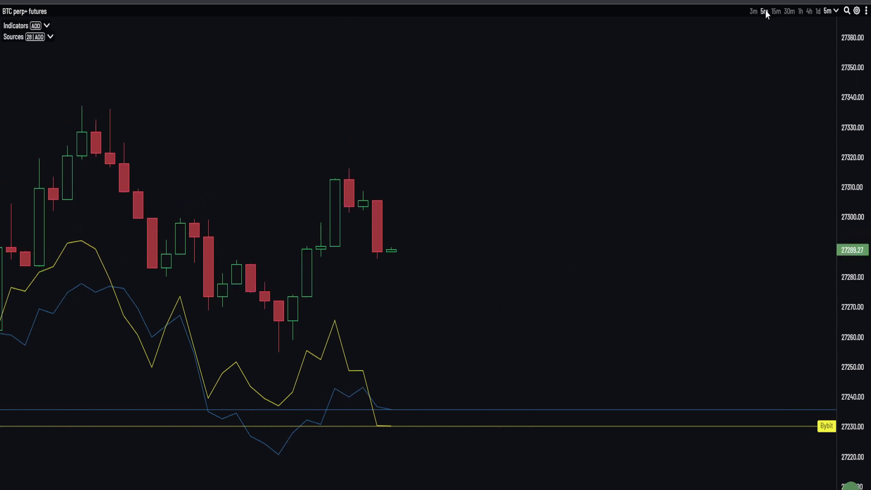
# Step: Check the two lines on 1m candles, and compare them again over the full rally on the 15m interval
pyautogui.click(833, 12)
pyautogui.click(835, 96)
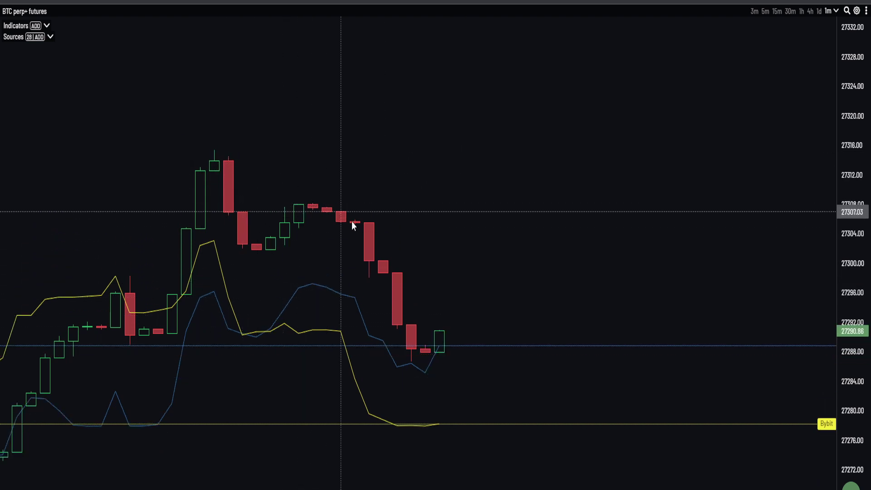
pyautogui.click(776, 13)
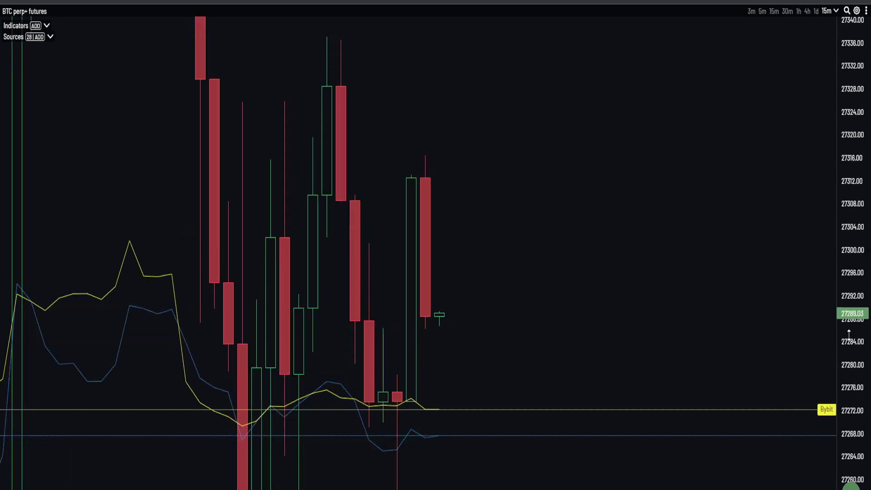
pyautogui.scroll(-8, 672, 232)
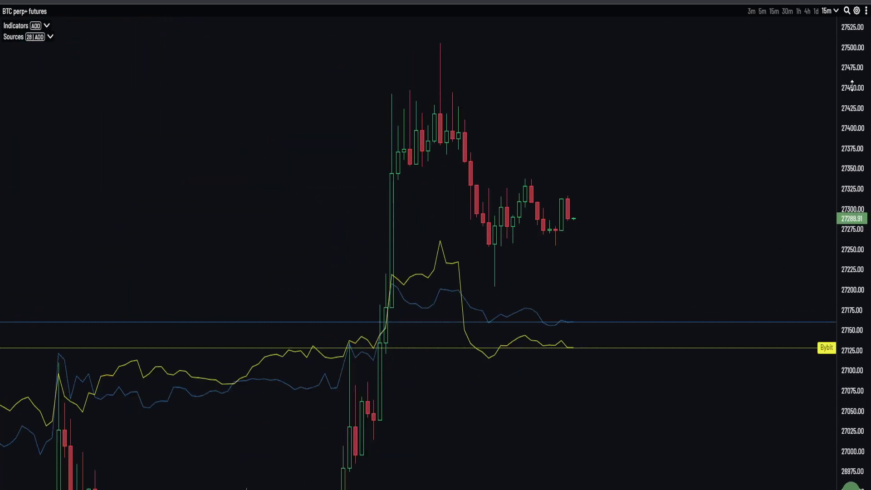
pyautogui.moveTo(850, 111); pyautogui.dragTo(839, 179)
pyautogui.moveTo(536, 249); pyautogui.dragTo(517, 261)
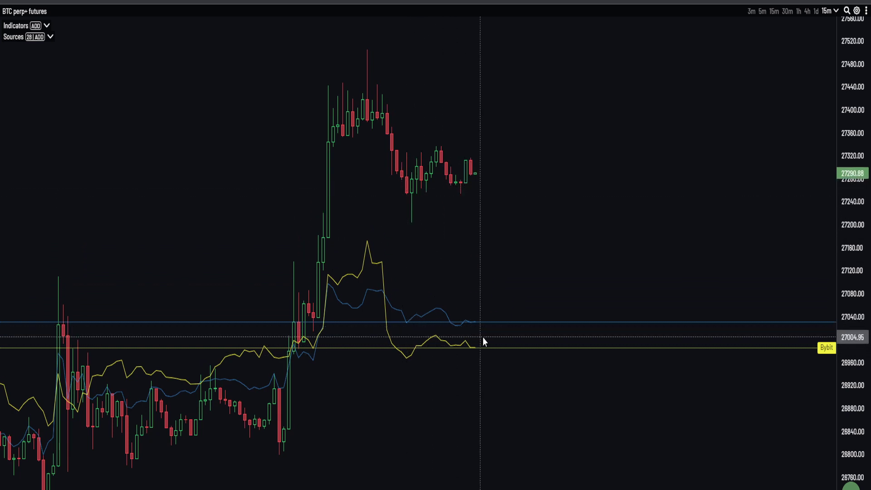
pyautogui.moveTo(497, 289); pyautogui.dragTo(490, 306)
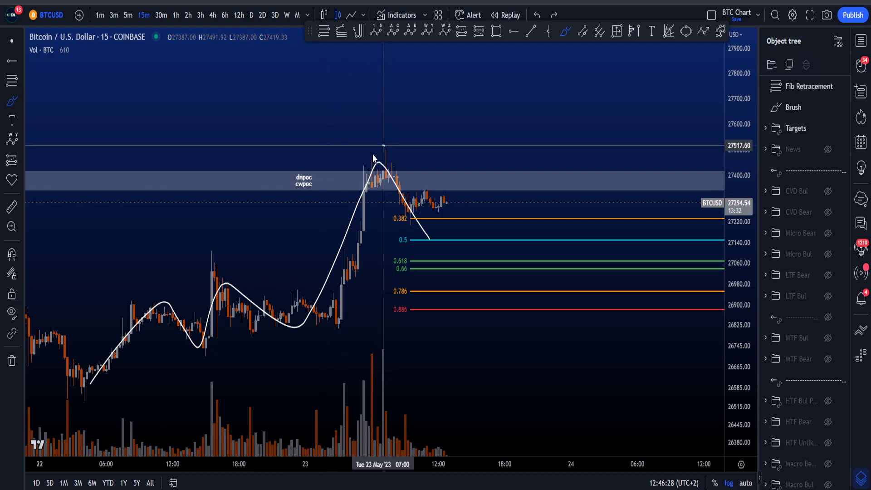
# Step: Return to the BTCUSD chart, circle the recent high, and delete that circle, the Fib Retracement and the brushed wave path
pyautogui.moveTo(377, 143); pyautogui.dragTo(378, 147)
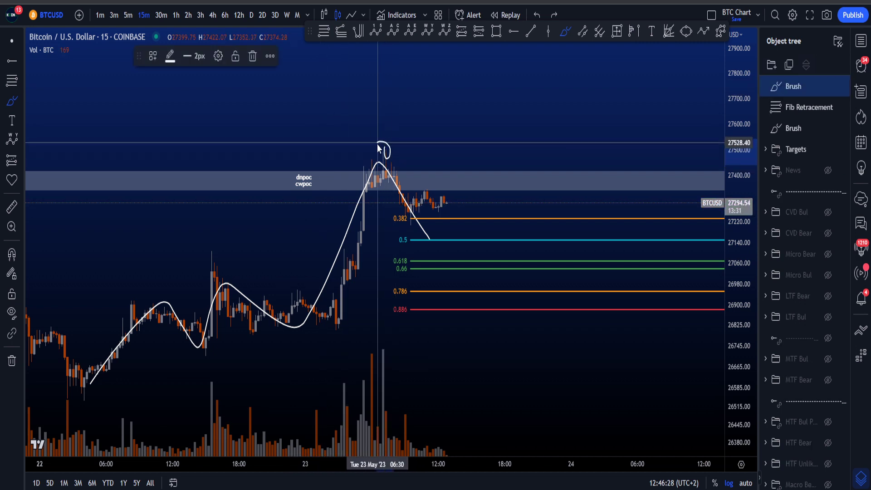
pyautogui.click(841, 87)
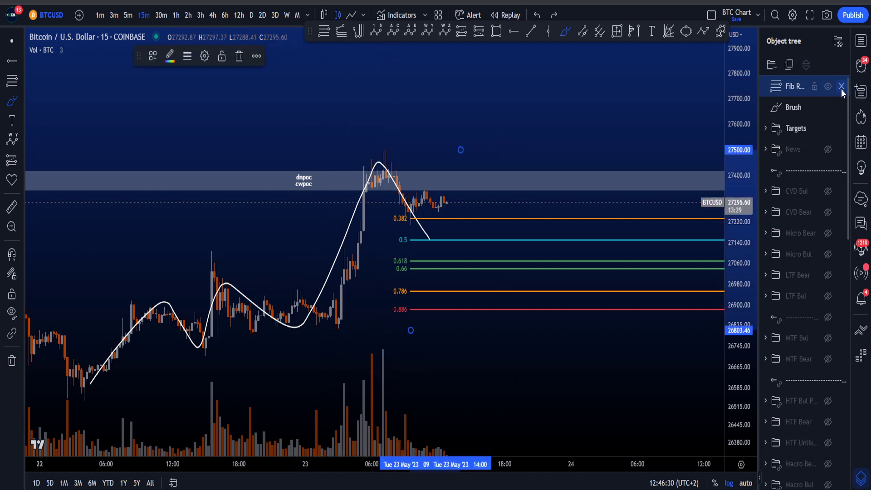
pyautogui.click(842, 86)
pyautogui.click(841, 86)
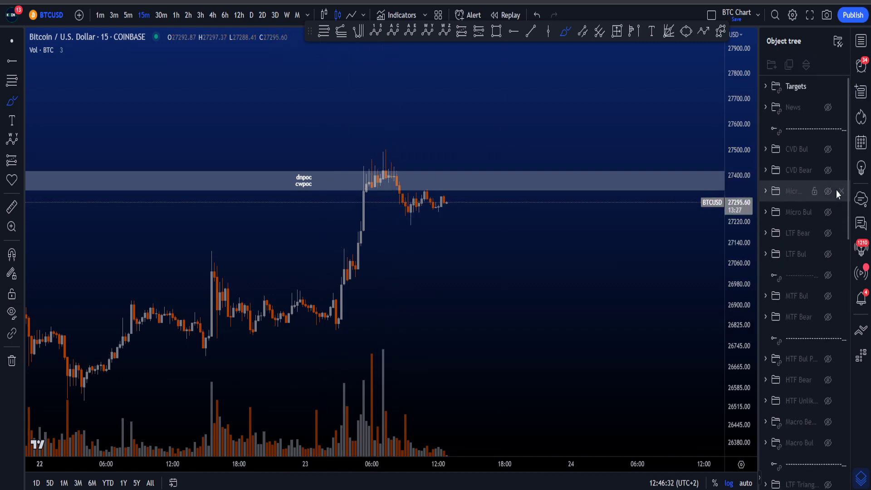
# Step: Show the CVD Bear drawings on the 1h interval and circle the two highs joined by the Bearish Divs line
pyautogui.click(828, 171)
pyautogui.click(176, 15)
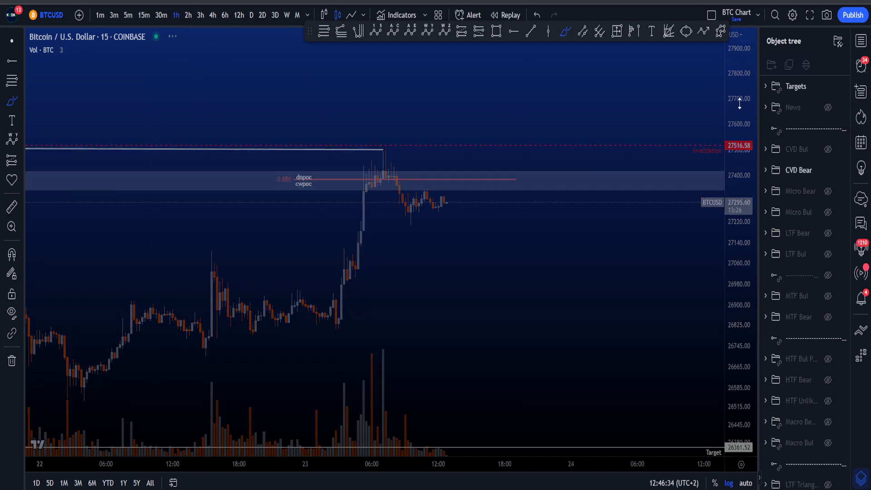
pyautogui.scroll(-4, 505, 292)
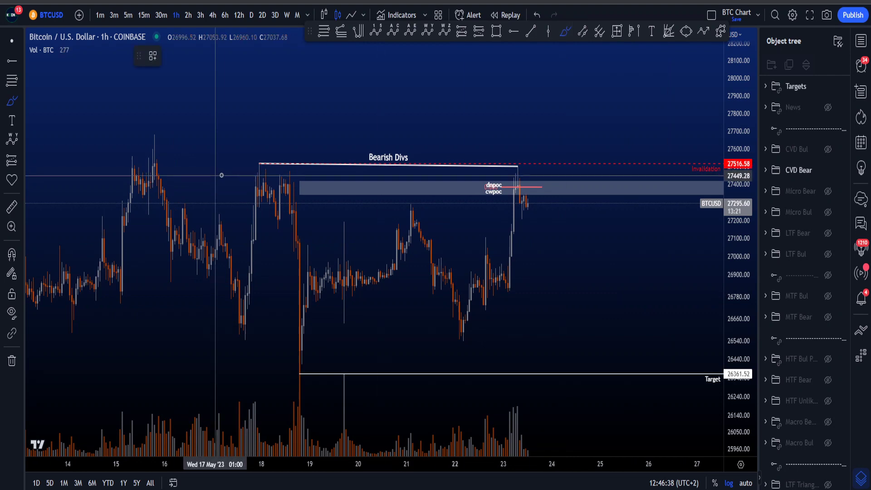
pyautogui.moveTo(267, 142)
pyautogui.mouseDown()
pyautogui.moveTo(259, 152)
pyautogui.moveTo(398, 177)
pyautogui.moveTo(524, 175)
pyautogui.moveTo(518, 171)
pyautogui.mouseUp()
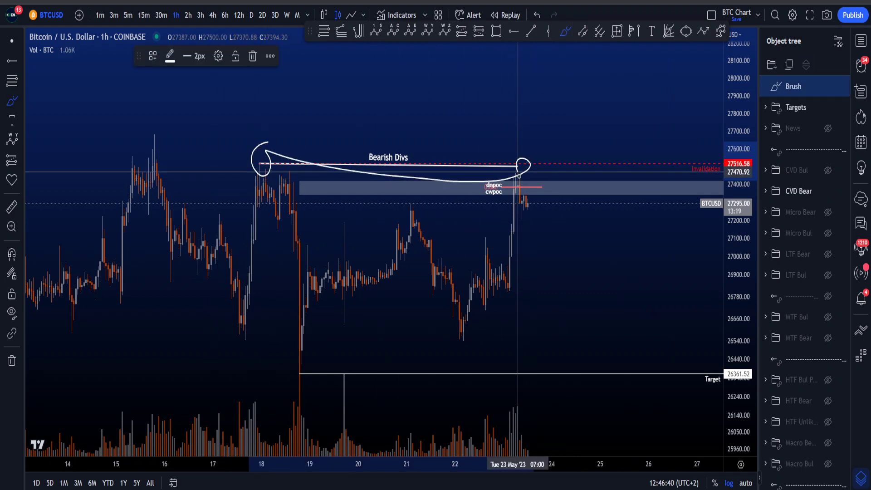
# Step: Undo the brush mark linking the two Bearish Divs highs and hide the Targets drawings
pyautogui.hotkey('ctrl', 'z')
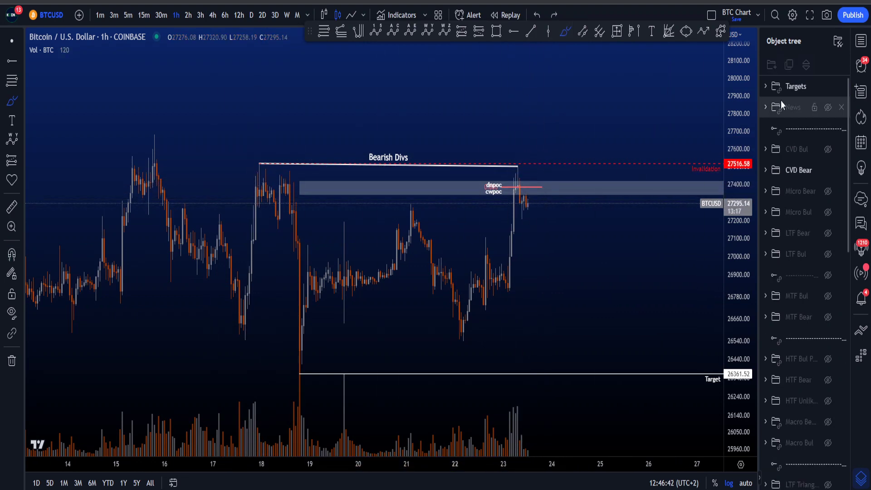
pyautogui.click(828, 87)
# Step: Brush temporary marks near the recent price and along the drop from the 18 May high to its low, undoing each one
pyautogui.moveTo(532, 194)
pyautogui.mouseDown()
pyautogui.moveTo(495, 197)
pyautogui.moveTo(533, 175)
pyautogui.mouseUp()
pyautogui.hotkey('ctrl', 'z')
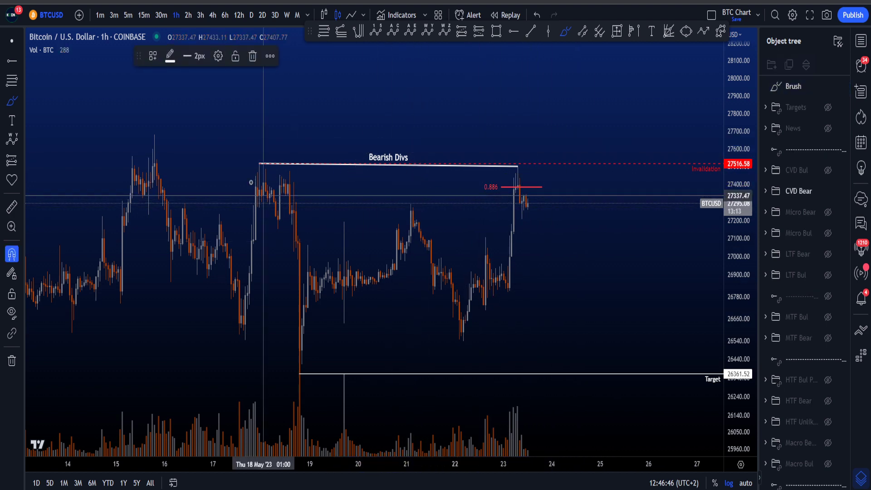
pyautogui.moveTo(490, 208); pyautogui.dragTo(505, 209)
pyautogui.hotkey('ctrl', 'z')
pyautogui.moveTo(261, 155); pyautogui.dragTo(306, 366)
pyautogui.hotkey('ctrl', 'z')
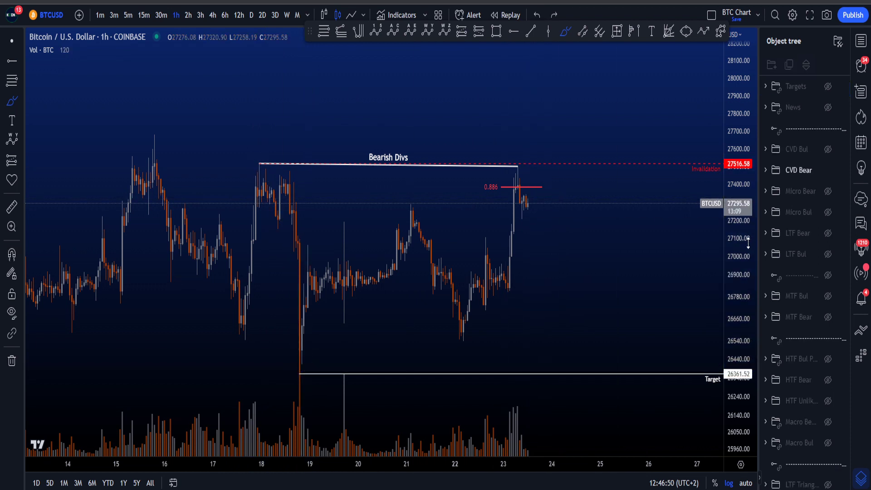
# Step: Circle the 0.886 level and each of the two highs joined by the Bearish Divs line, undoing every brush mark
pyautogui.moveTo(749, 243); pyautogui.dragTo(747, 200)
pyautogui.moveTo(476, 167); pyautogui.dragTo(547, 149)
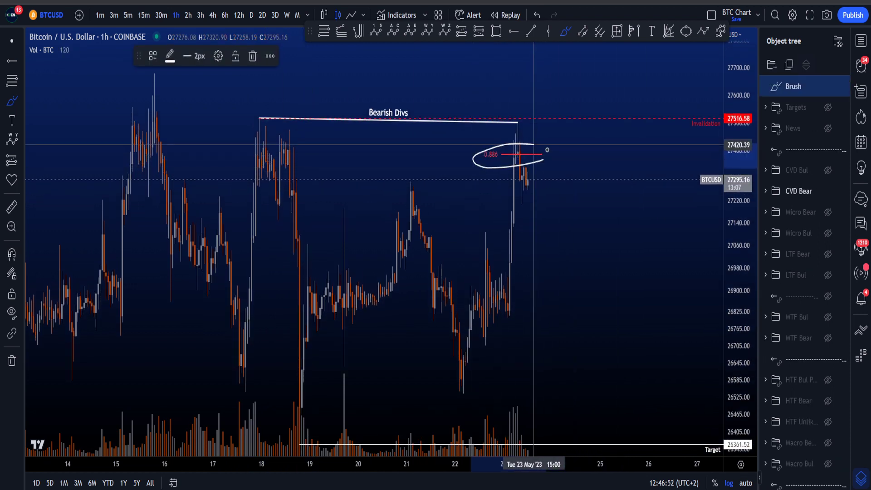
pyautogui.hotkey('ctrl', 'z')
pyautogui.moveTo(521, 107)
pyautogui.mouseDown()
pyautogui.moveTo(539, 127)
pyautogui.moveTo(518, 111)
pyautogui.mouseUp()
pyautogui.hotkey('ctrl', 'z')
pyautogui.moveTo(271, 117); pyautogui.dragTo(251, 126)
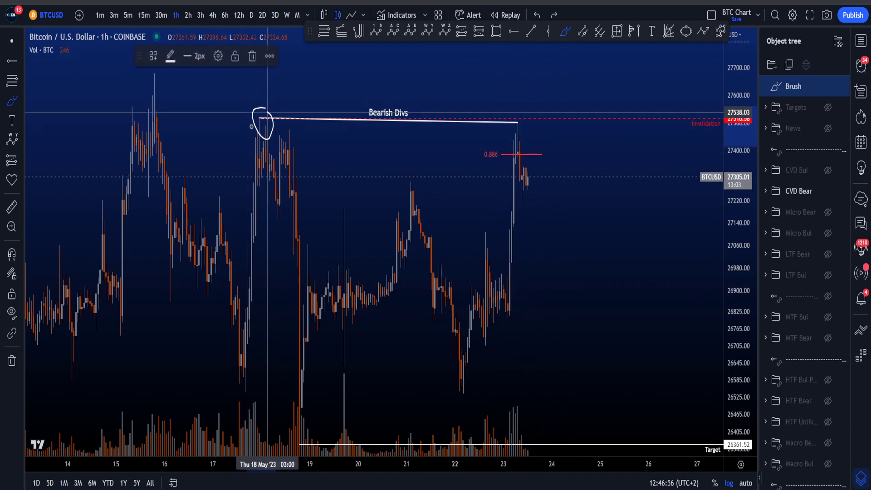
pyautogui.hotkey('ctrl', 'z')
pyautogui.moveTo(521, 114)
pyautogui.mouseDown()
pyautogui.moveTo(482, 155)
pyautogui.moveTo(501, 137)
pyautogui.mouseUp()
pyautogui.hotkey('ctrl', 'z')
pyautogui.hotkey('ctrl', 'z')
# Step: Brush a projected decline from the 0.886 level down through the Target line at 26361.52, and undo it
pyautogui.moveTo(735, 138); pyautogui.dragTo(735, 212)
pyautogui.moveTo(509, 169); pyautogui.dragTo(618, 428)
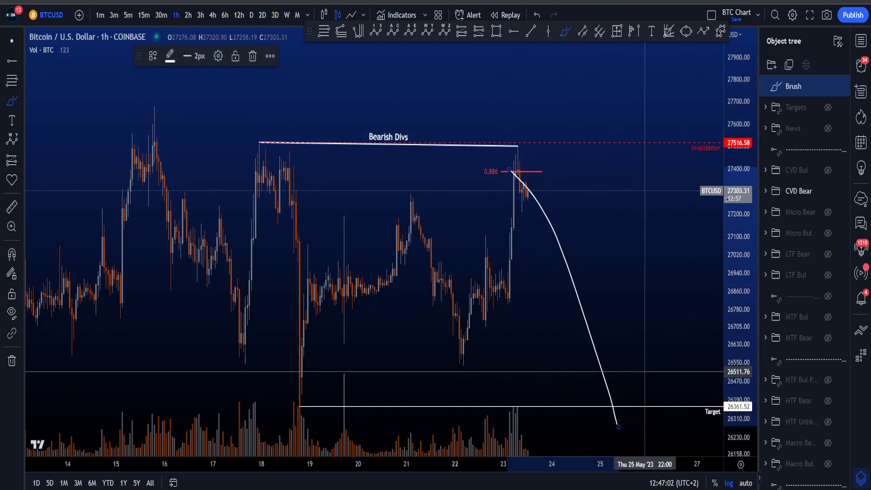
pyautogui.hotkey('ctrl', 'z')
# Step: Circle the start of the 26361.52 Target line at the 18 May low, and undo the circle
pyautogui.moveTo(735, 178); pyautogui.dragTo(737, 245)
pyautogui.scroll(1, 479, 283)
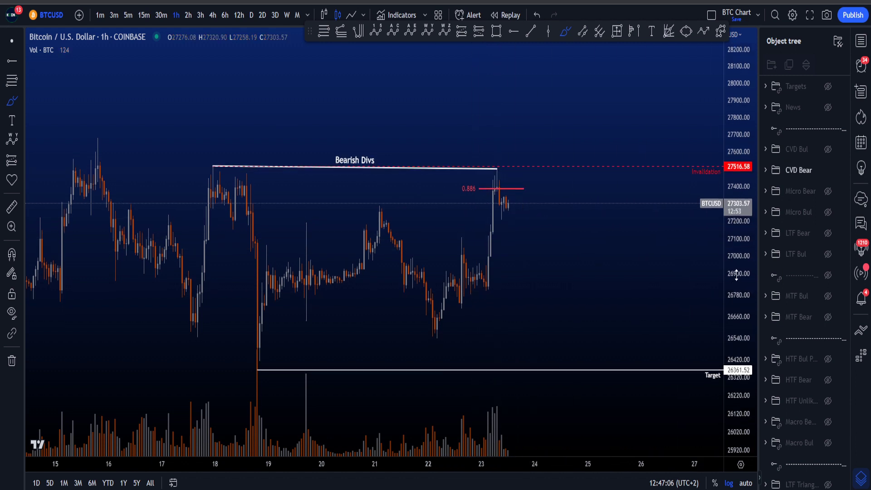
pyautogui.moveTo(739, 272); pyautogui.dragTo(739, 292)
pyautogui.scroll(-1, 499, 254)
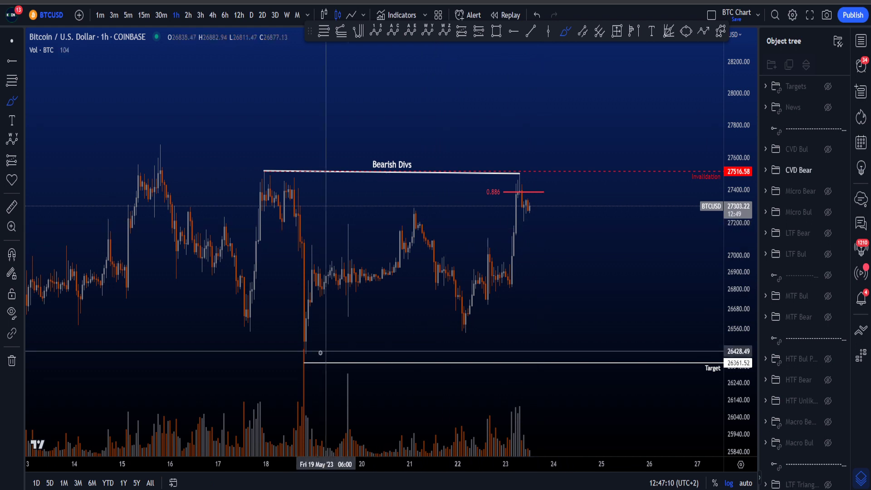
pyautogui.moveTo(300, 346)
pyautogui.mouseDown()
pyautogui.moveTo(289, 359)
pyautogui.moveTo(308, 348)
pyautogui.mouseUp()
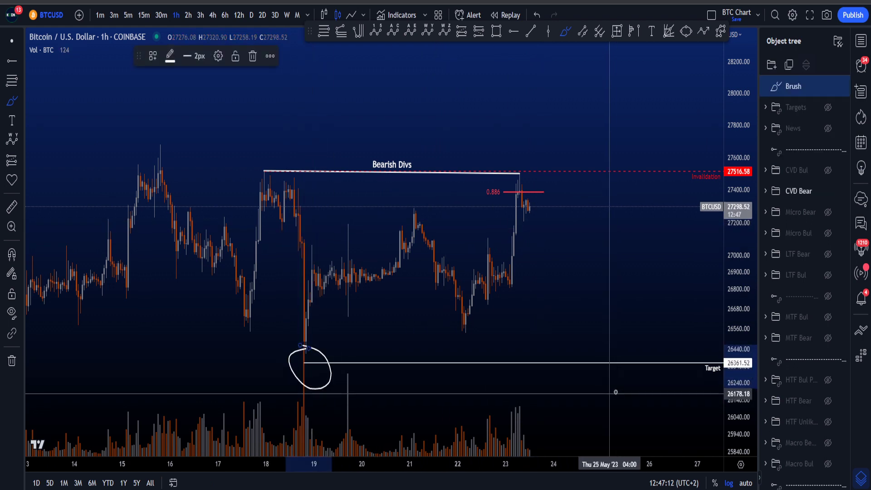
pyautogui.hotkey('ctrl', 'z')
# Step: Show the CVD Bul drawings in place of the CVD Bear drawings
pyautogui.scroll(-2, 651, 331)
pyautogui.click(828, 150)
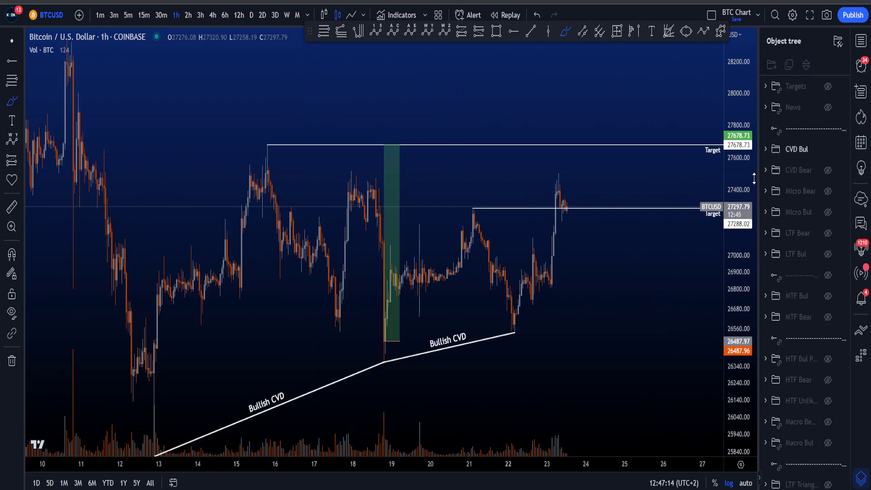
# Step: Circle the two lows joined by the upper Bullish CVD line and brush a falling line beneath them, removing each mark
pyautogui.moveTo(459, 295)
pyautogui.mouseDown()
pyautogui.moveTo(502, 356)
pyautogui.moveTo(520, 324)
pyautogui.mouseUp()
pyautogui.hotkey('ctrl', 'z')
pyautogui.moveTo(382, 327)
pyautogui.mouseDown()
pyautogui.moveTo(387, 342)
pyautogui.moveTo(496, 313)
pyautogui.mouseUp()
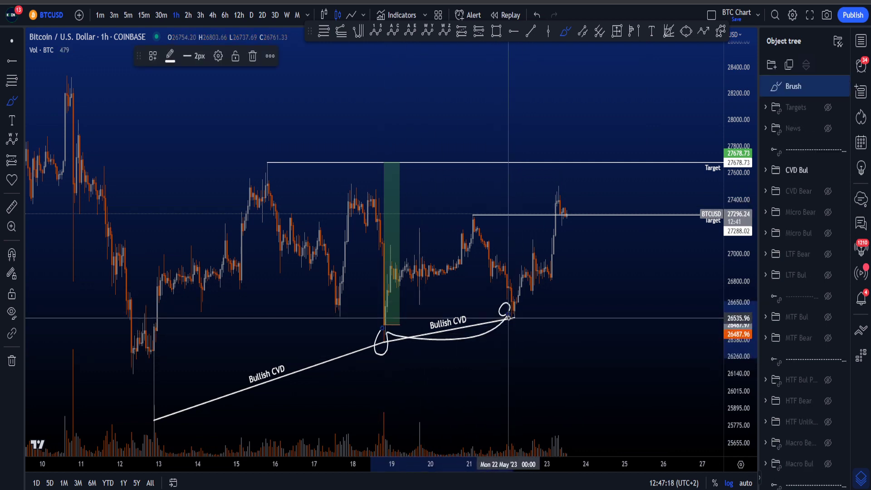
pyautogui.press('Delete')
pyautogui.moveTo(403, 362); pyautogui.dragTo(526, 405)
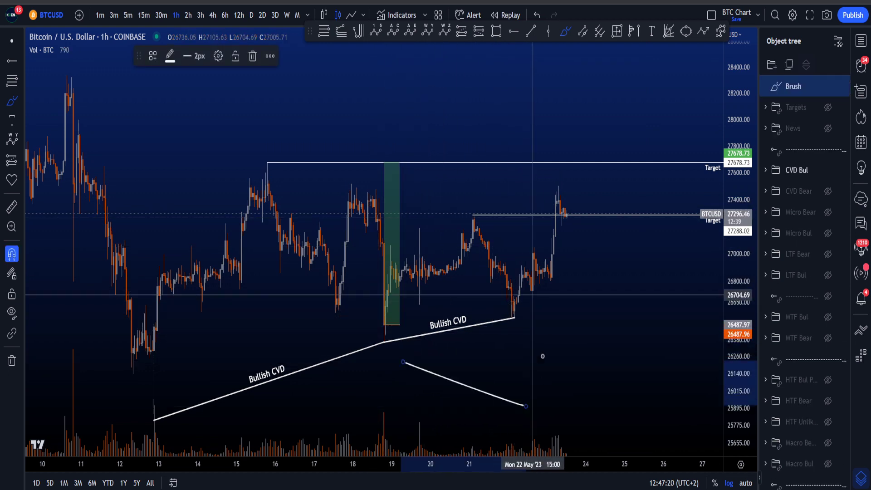
pyautogui.press('Delete')
# Step: Circle the 21 May high where the lower Target line starts and the recent high above that line, undoing both circles
pyautogui.moveTo(477, 207); pyautogui.dragTo(475, 209)
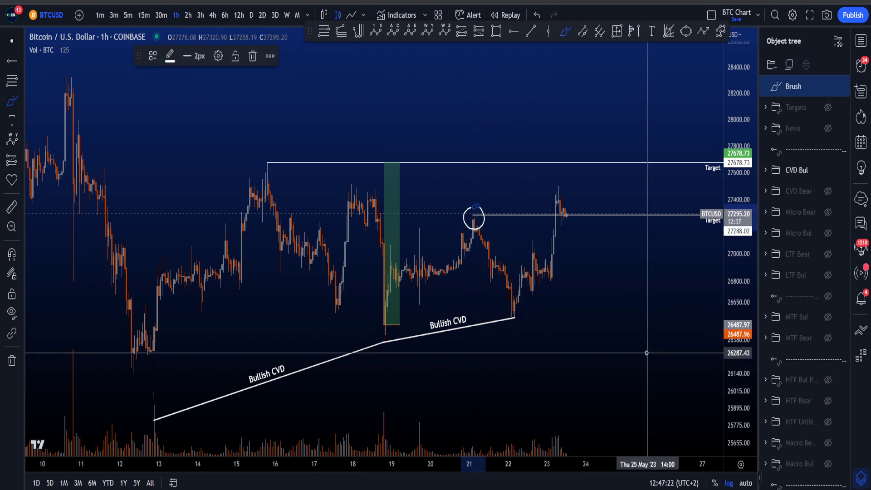
pyautogui.hotkey('ctrl', 'z')
pyautogui.moveTo(574, 213); pyautogui.dragTo(581, 200)
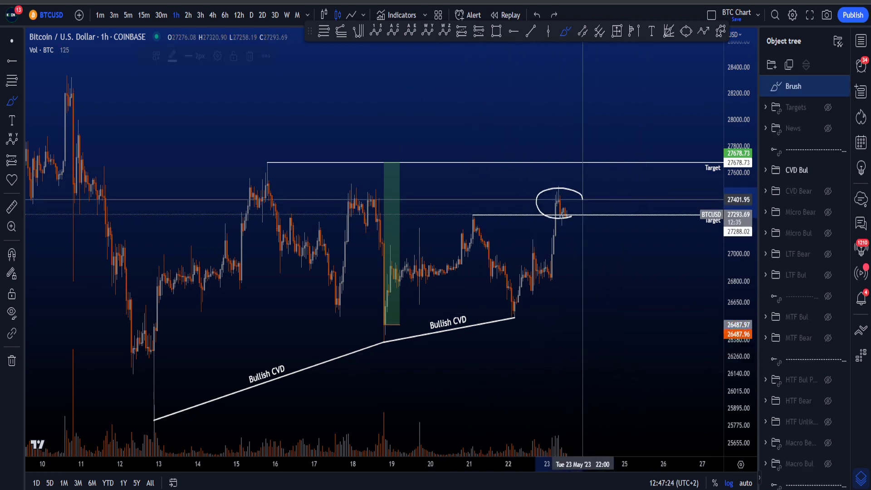
pyautogui.hotkey('ctrl', 'z')
pyautogui.hotkey('ctrl', 'z')
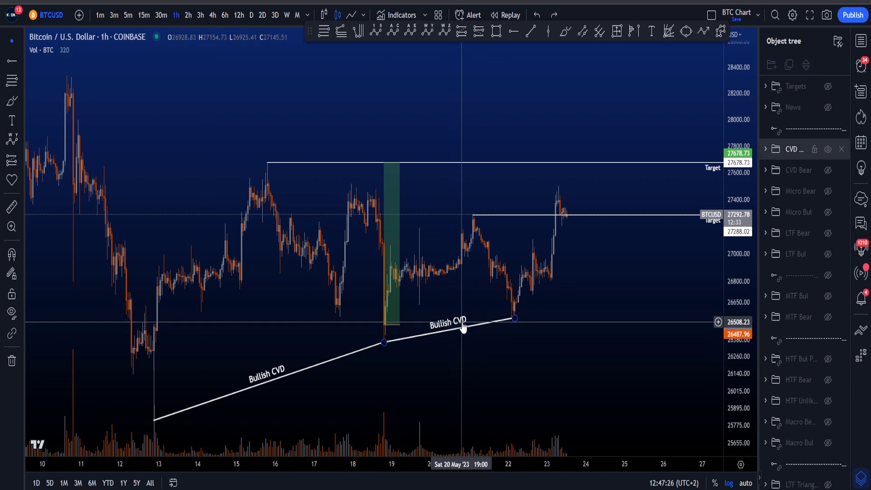
# Step: Delete the Bullish CVD line joining the 18 and 22 May lows, together with the lower Target line
pyautogui.click(467, 326)
pyautogui.press('Delete')
pyautogui.press('Delete')
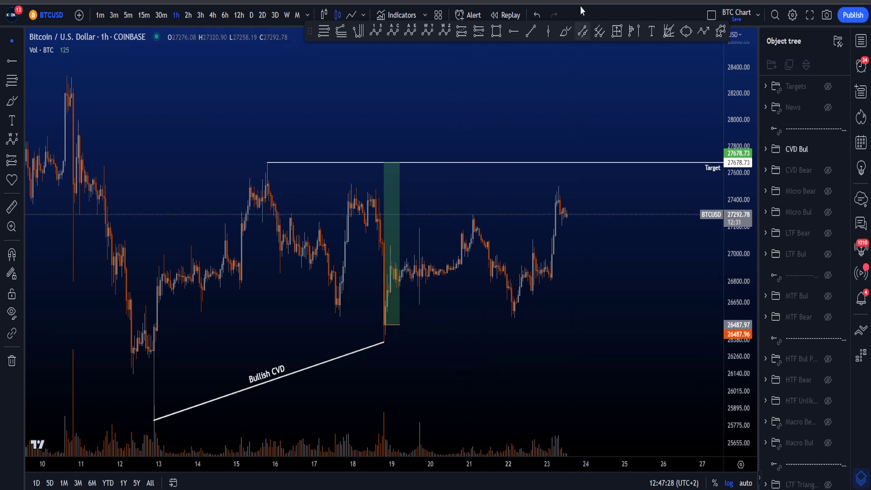
# Step: Mark the lows joined by the remaining Bullish CVD line and brush a falling line beneath it, undoing both marks
pyautogui.click(564, 31)
pyautogui.moveTo(166, 400)
pyautogui.mouseDown()
pyautogui.moveTo(150, 426)
pyautogui.moveTo(175, 407)
pyautogui.moveTo(383, 372)
pyautogui.moveTo(379, 349)
pyautogui.mouseUp()
pyautogui.hotkey('ctrl', 'z')
pyautogui.moveTo(258, 401); pyautogui.dragTo(398, 448)
pyautogui.hotkey('ctrl', 'z')
# Step: Circle the high where the 27678.73 Target line starts and brush a rise from the recent price through it, undoing each mark
pyautogui.moveTo(271, 151)
pyautogui.mouseDown()
pyautogui.moveTo(257, 160)
pyautogui.moveTo(273, 152)
pyautogui.mouseUp()
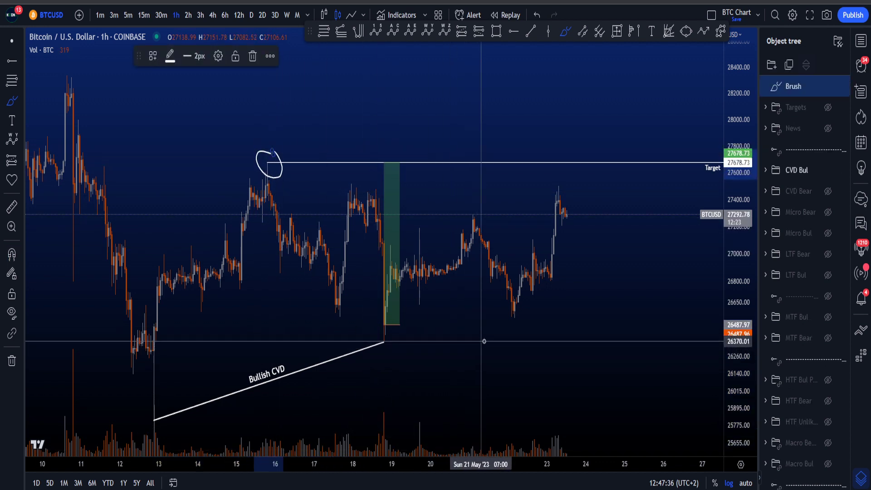
pyautogui.hotkey('ctrl', 'z')
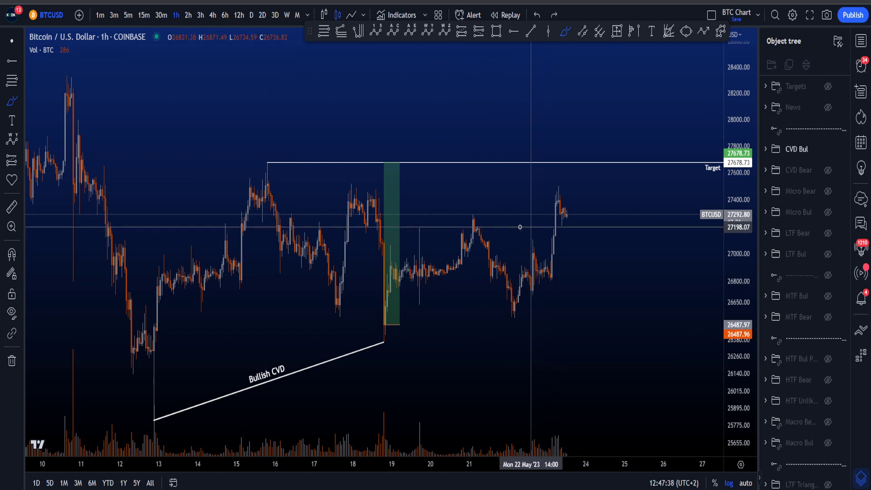
pyautogui.moveTo(297, 185)
pyautogui.mouseDown()
pyautogui.moveTo(302, 159)
pyautogui.moveTo(265, 184)
pyautogui.mouseUp()
pyautogui.hotkey('ctrl', 'z')
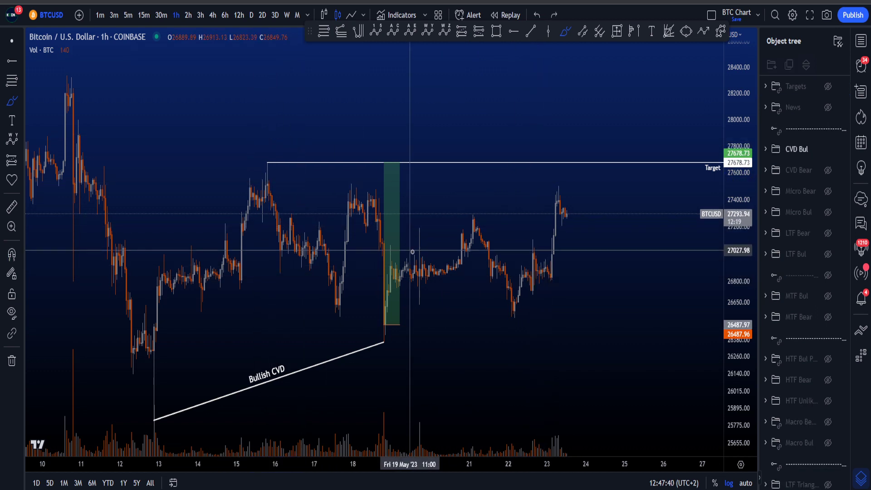
pyautogui.moveTo(561, 203); pyautogui.dragTo(584, 132)
pyautogui.hotkey('ctrl', 'z')
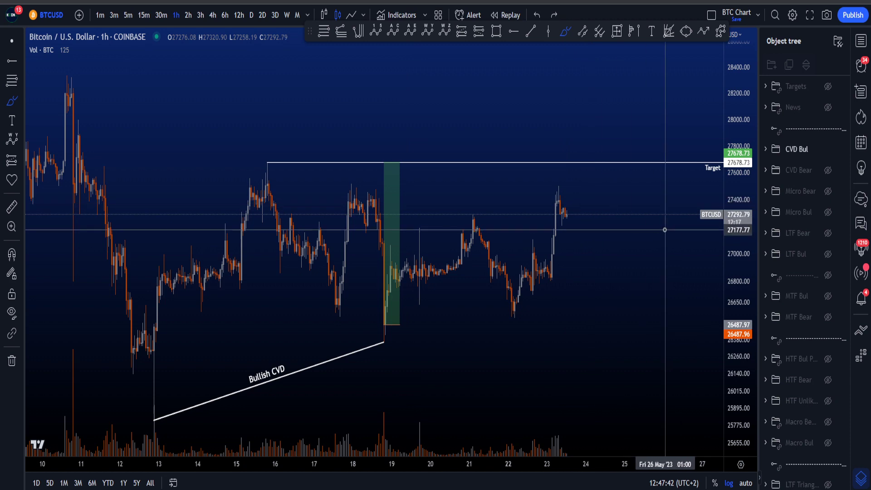